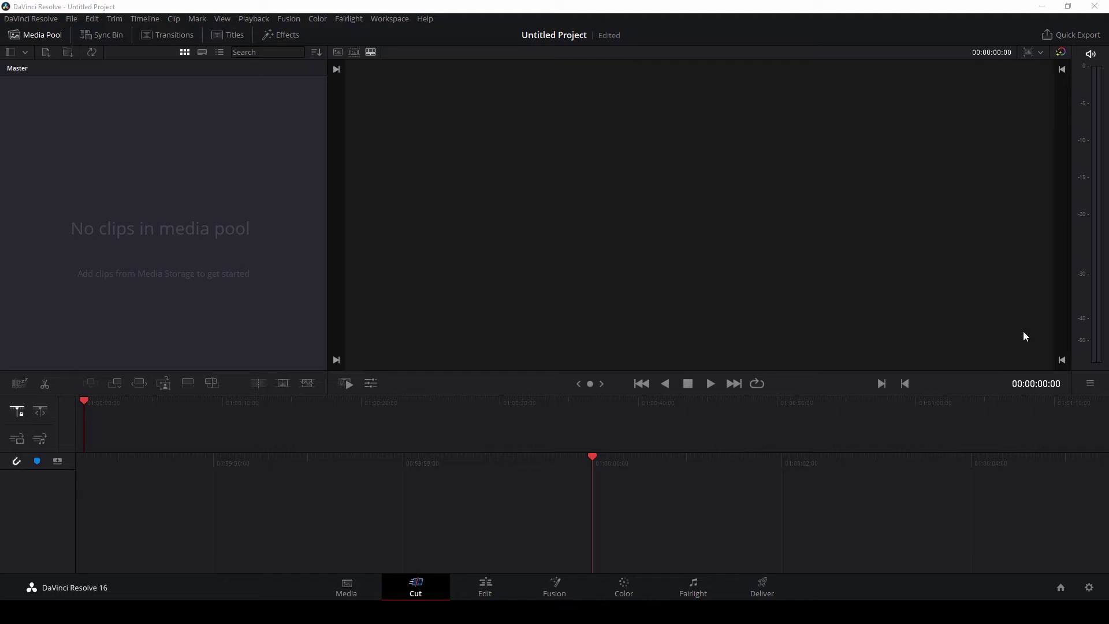
# Step: On the Fusion page, create Fusion Composition 1 in the Media Pool
pyautogui.click(550, 582)
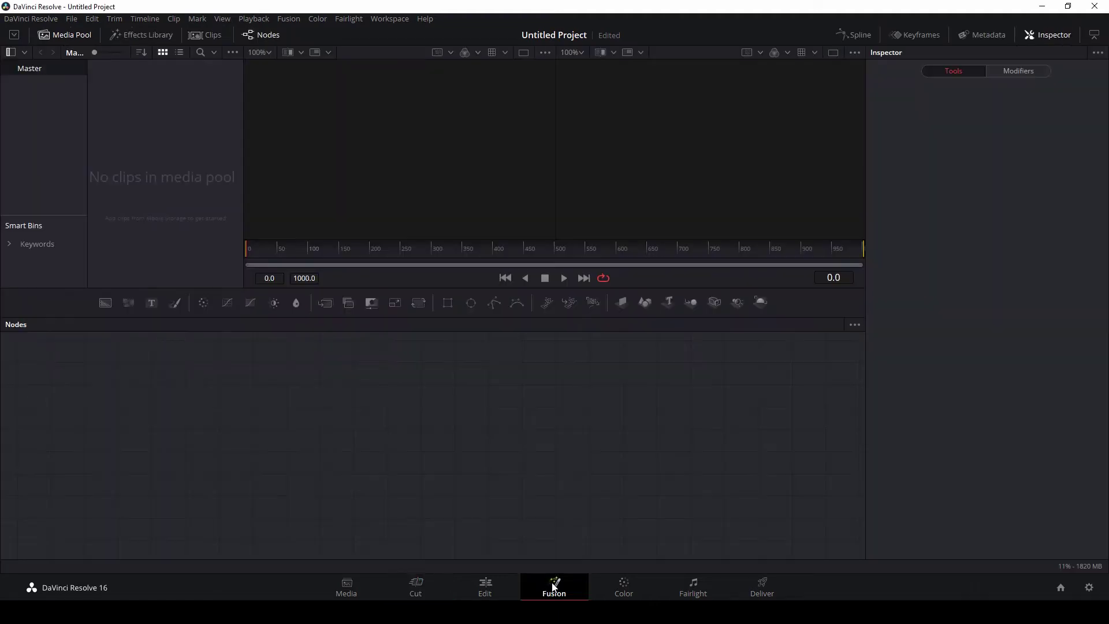
pyautogui.rightClick(181, 120)
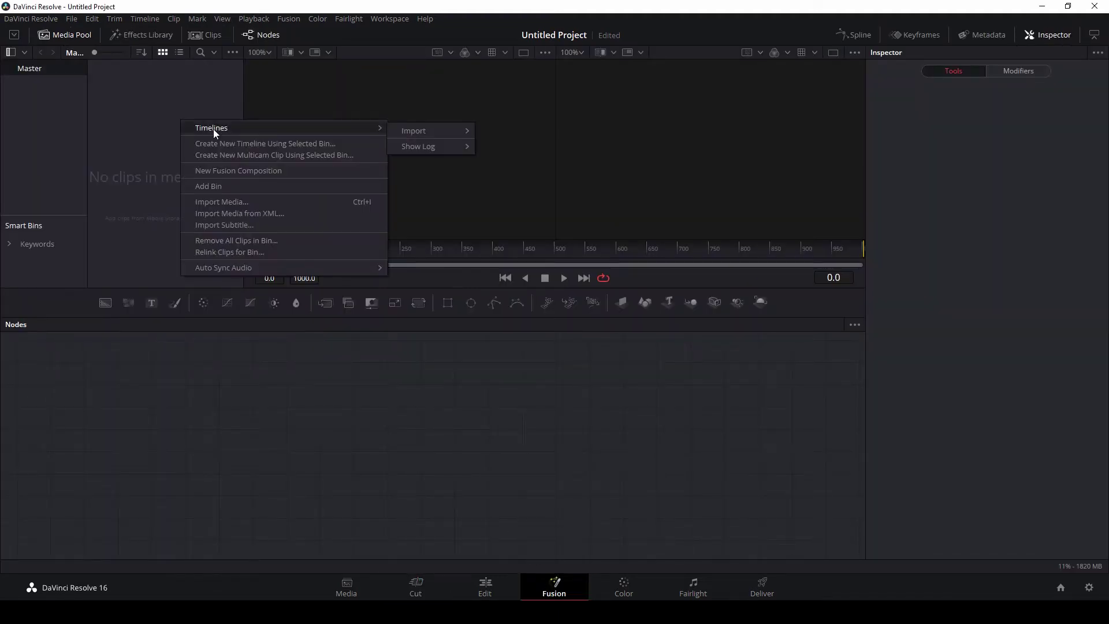
pyautogui.click(211, 171)
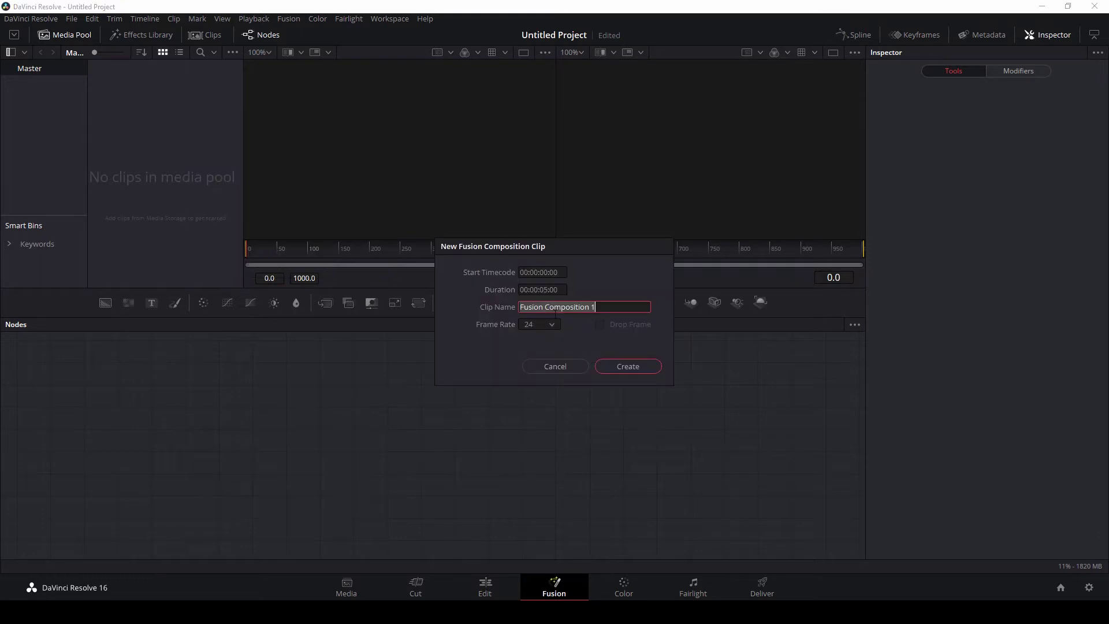
pyautogui.click(623, 370)
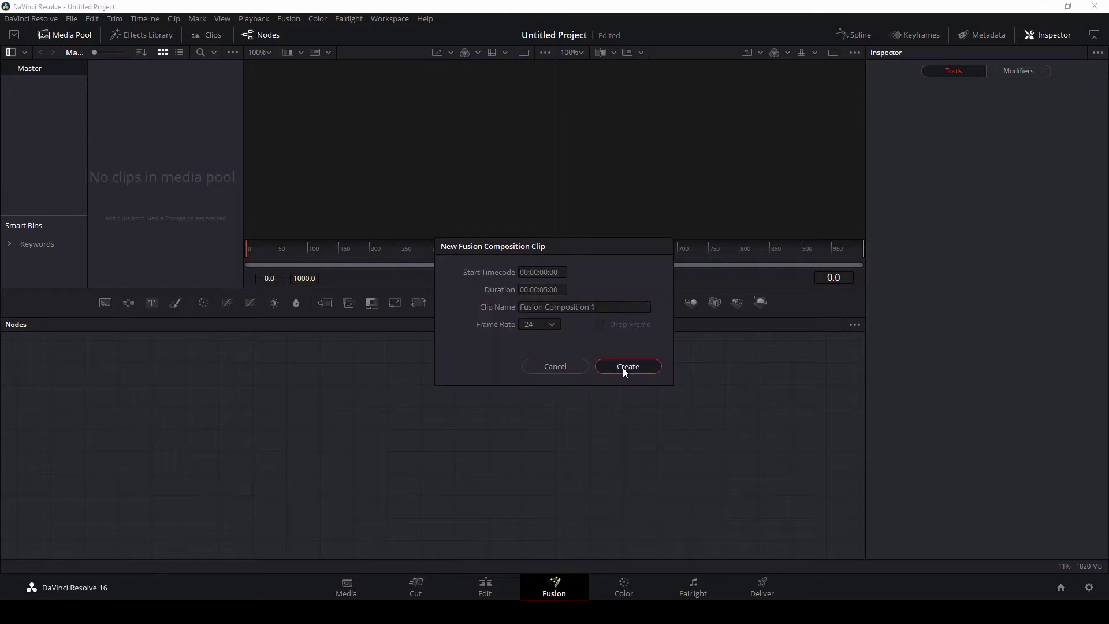
# Step: Create Timeline 1 from the selected bin
pyautogui.rightClick(149, 130)
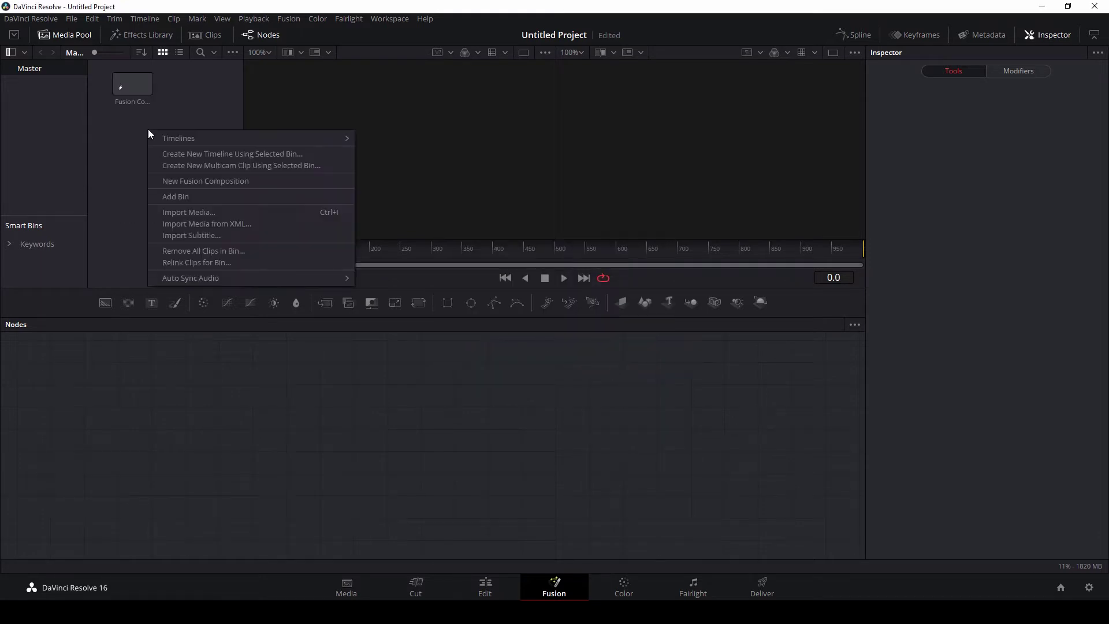
pyautogui.click(235, 155)
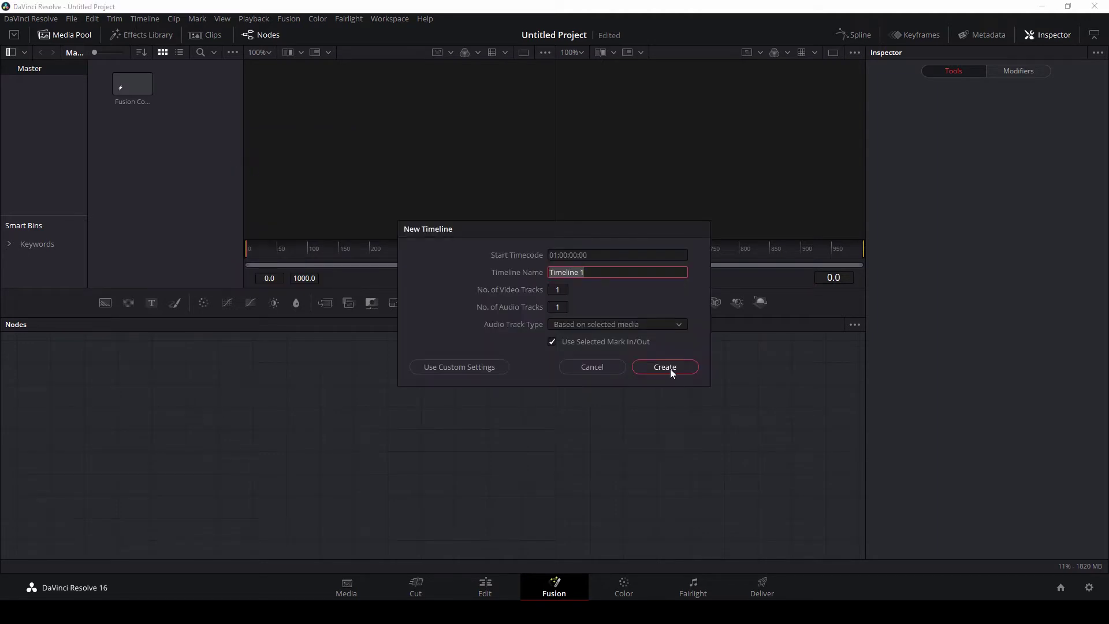
pyautogui.click(670, 368)
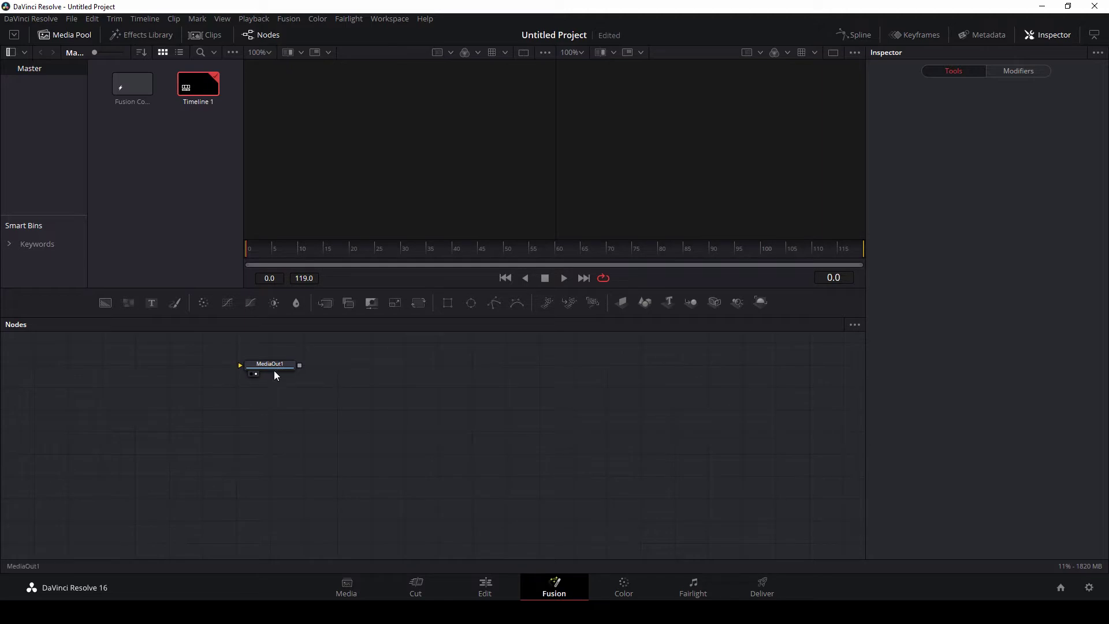
# Step: Import beauty.tif and Zdepth.tif into the Media Pool
pyautogui.click(206, 420)
pyautogui.rightClick(168, 164)
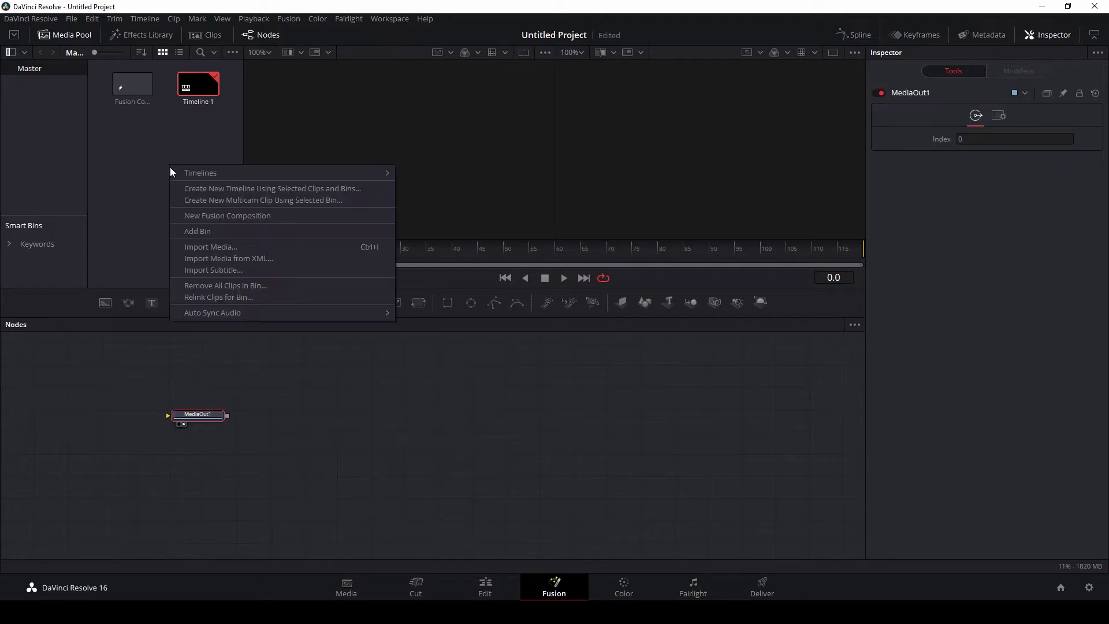
pyautogui.click(203, 246)
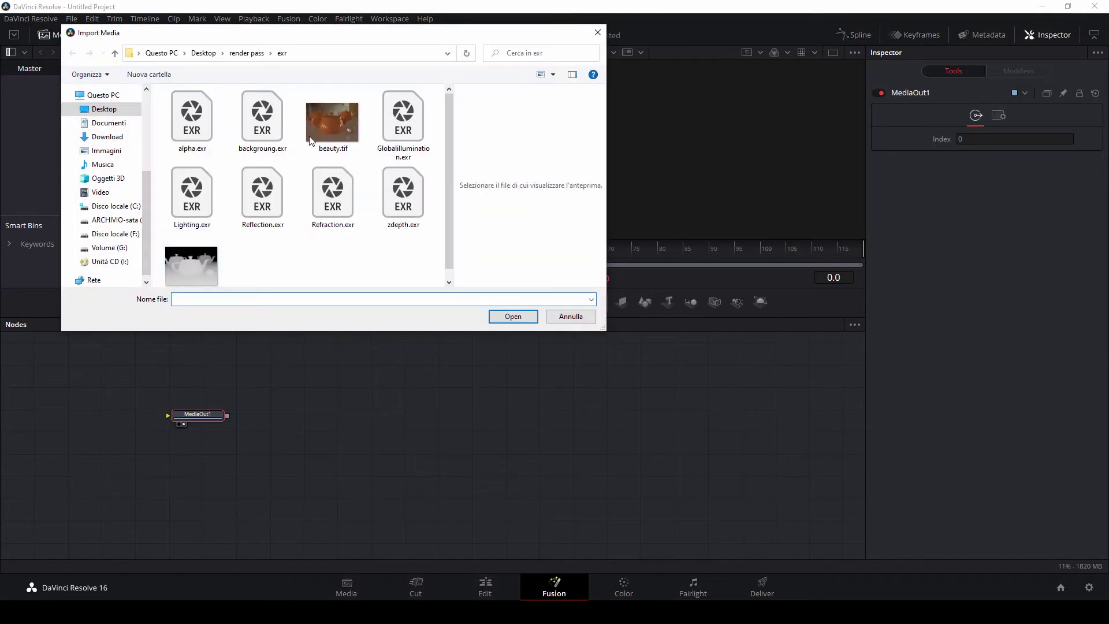
pyautogui.click(329, 119)
pyautogui.keyDown('ctrl'); pyautogui.click(184, 275); pyautogui.keyUp('ctrl')
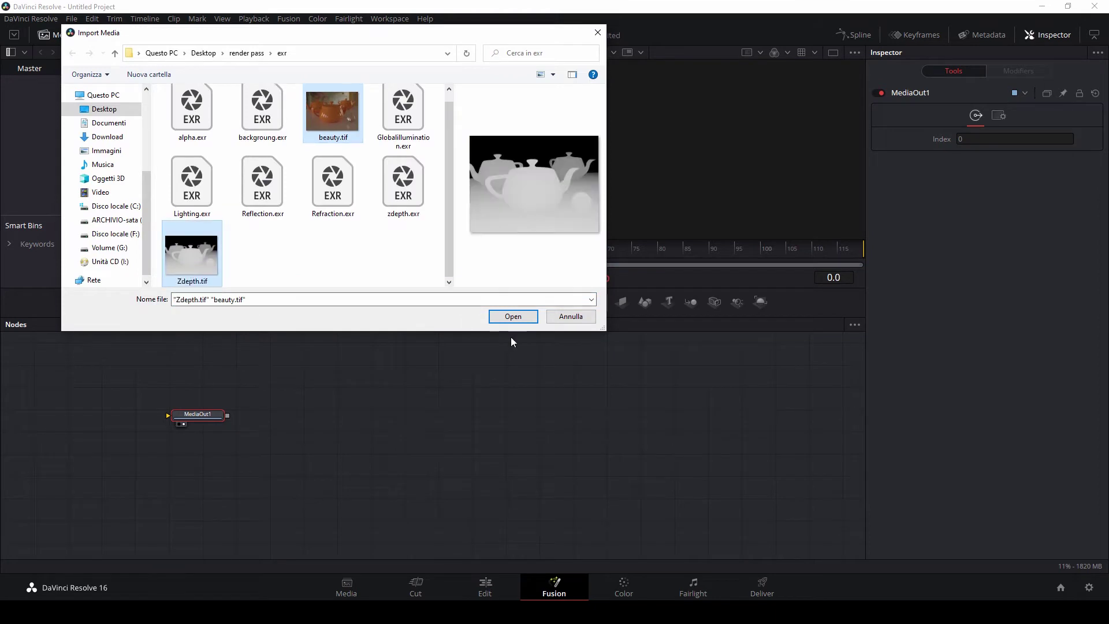
pyautogui.click(520, 319)
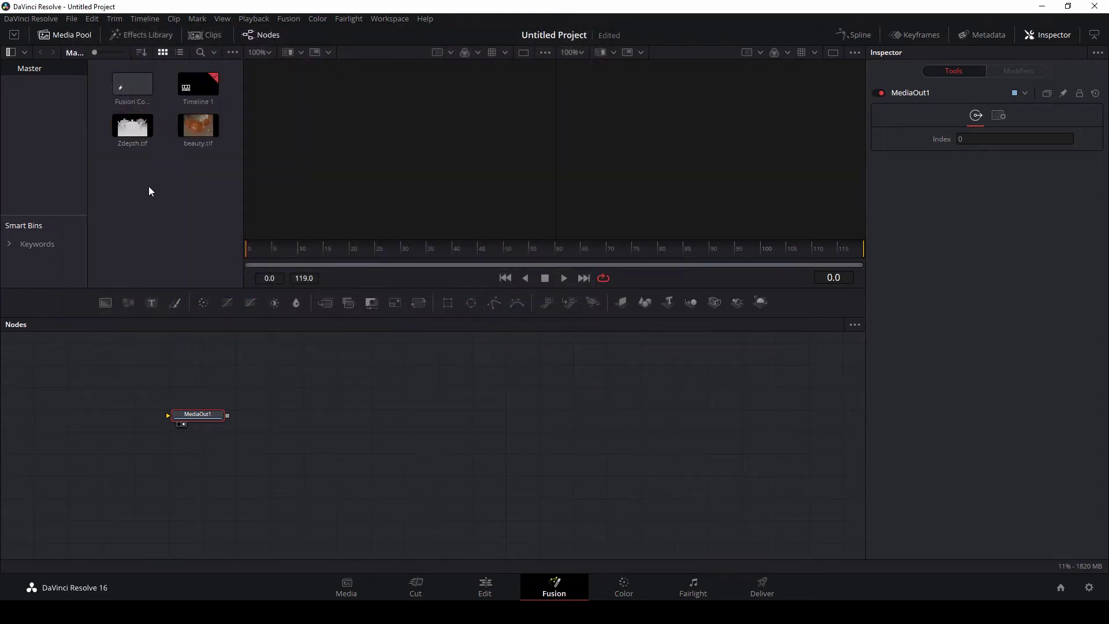
# Step: Add Zdepth.tif and beauty.tif as MediaIn nodes, showing them in viewers 1 and 2
pyautogui.moveTo(200, 222); pyautogui.dragTo(326, 424)
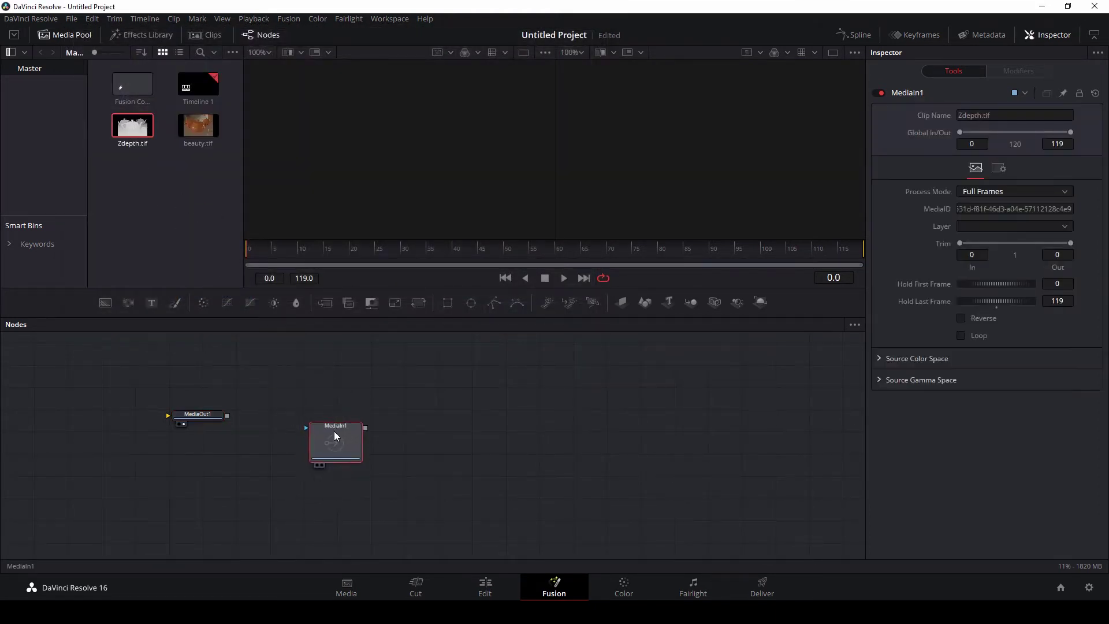
pyautogui.press('1')
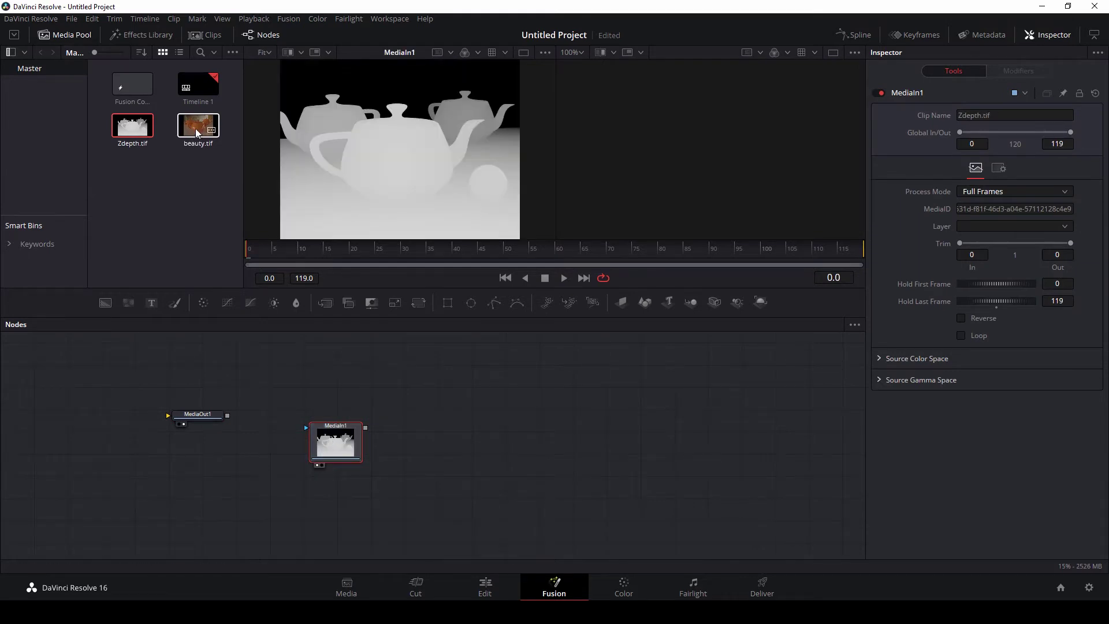
pyautogui.moveTo(195, 128); pyautogui.dragTo(467, 414)
pyautogui.press('2')
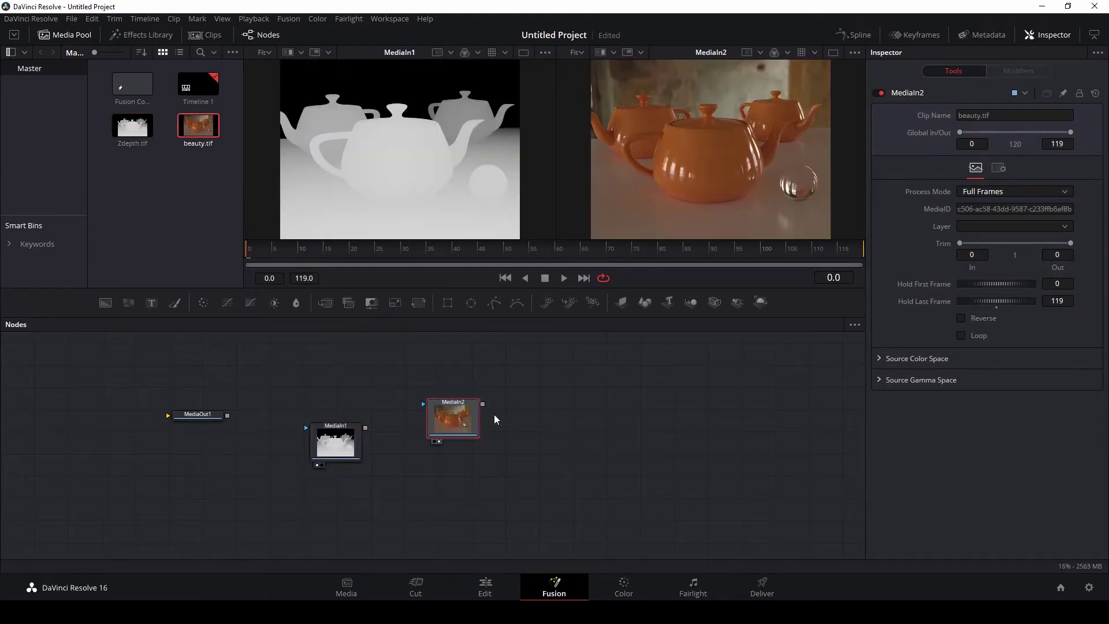
# Step: Hide the Media Pool and arrange MediaIn1 and MediaIn2 around MediaOut1
pyautogui.click(67, 37)
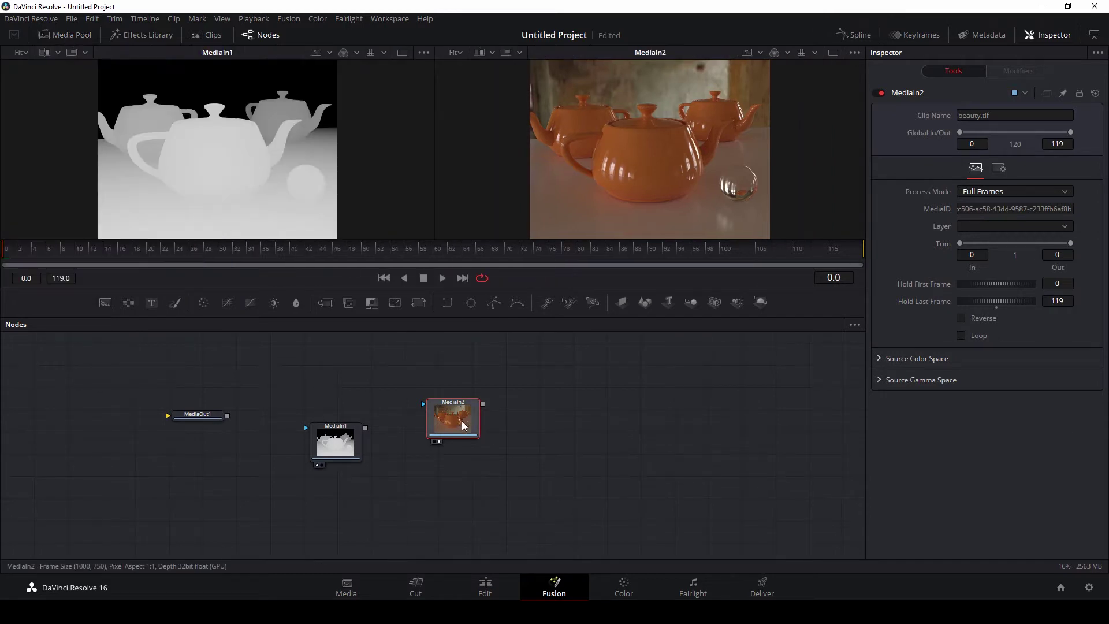
pyautogui.moveTo(470, 422); pyautogui.dragTo(515, 441)
pyautogui.moveTo(278, 475); pyautogui.dragTo(631, 440)
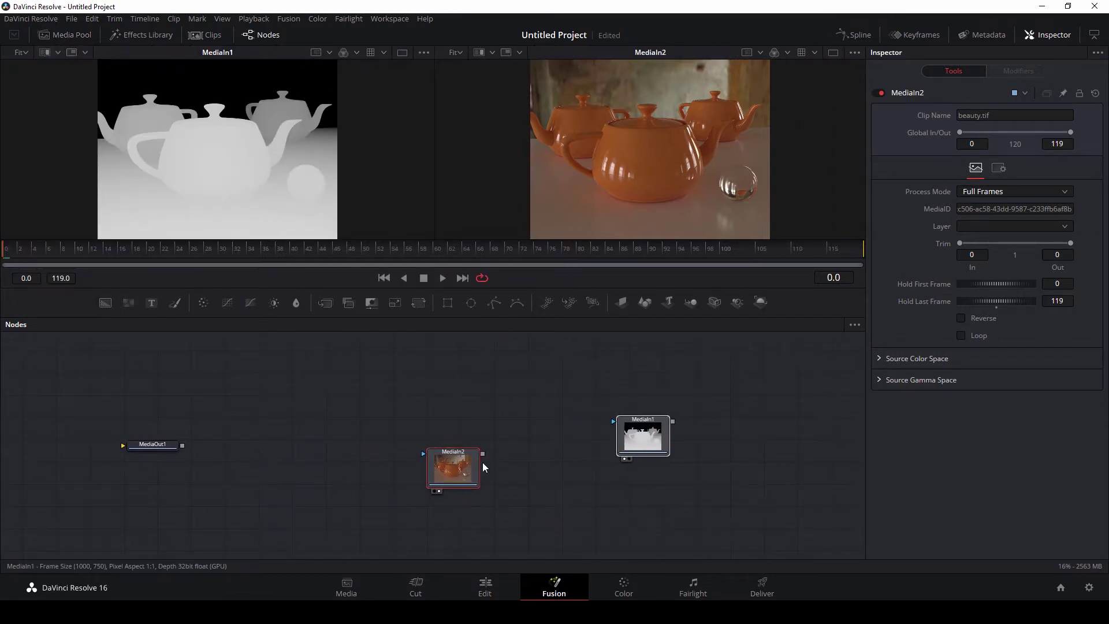
pyautogui.moveTo(480, 456); pyautogui.dragTo(334, 441)
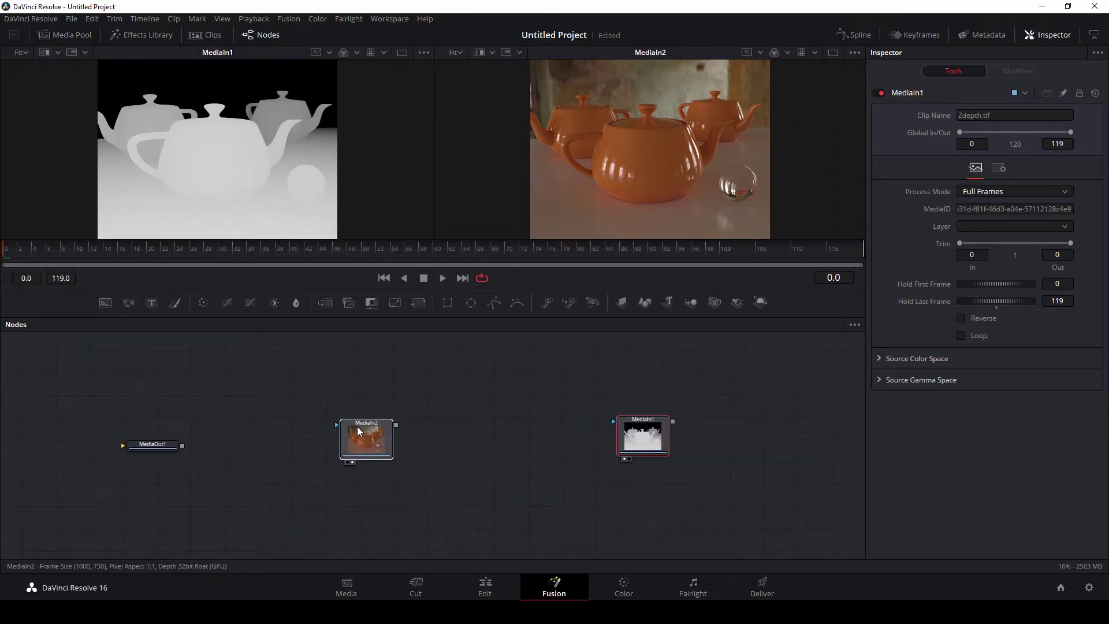
# Step: Add a Channel Booleans node from Add Tool > Color
pyautogui.rightClick(414, 407)
pyautogui.moveTo(435, 412)
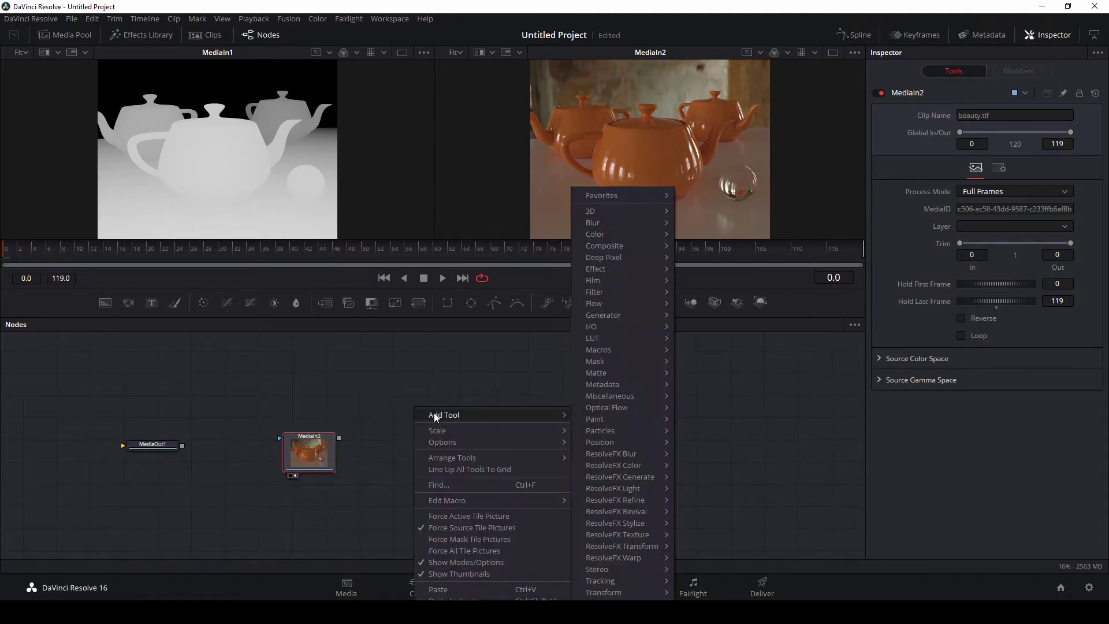
pyautogui.moveTo(607, 234)
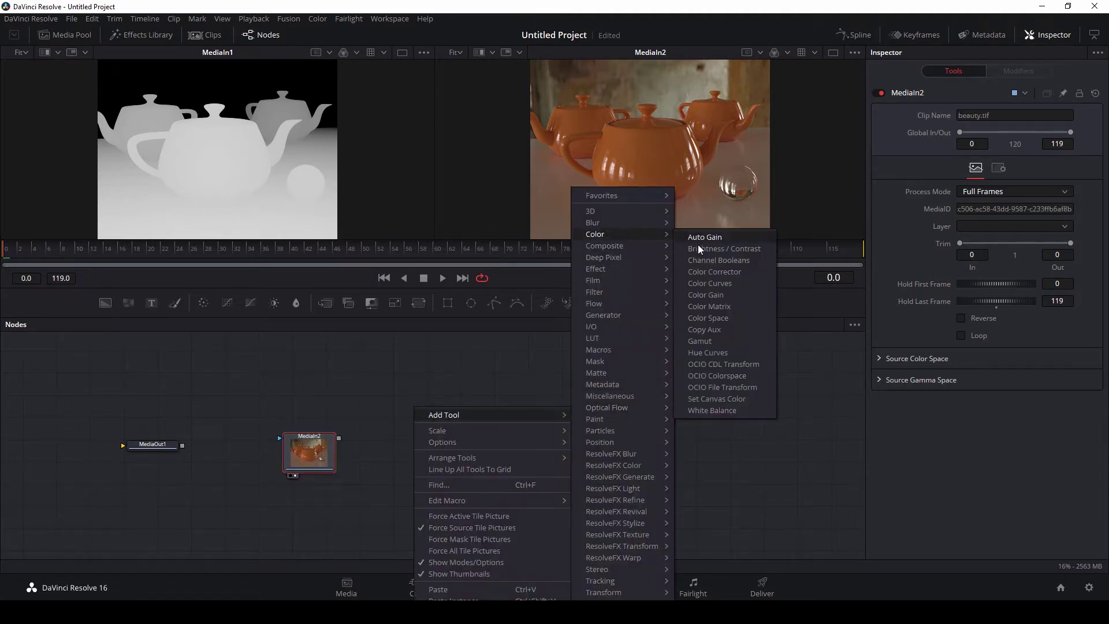
pyautogui.click(718, 260)
pyautogui.moveTo(420, 405); pyautogui.dragTo(422, 444)
# Step: Feed beauty (MediaIn2) and depth (MediaIn1) into Channel Booleans and view it in viewer 2
pyautogui.moveTo(339, 438); pyautogui.dragTo(403, 442)
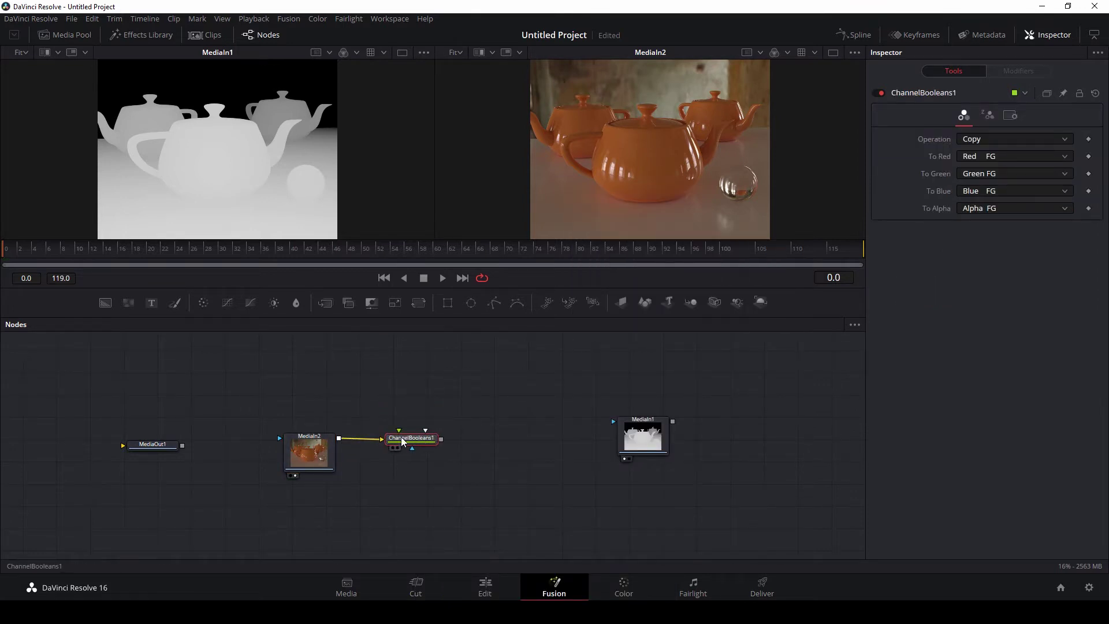
pyautogui.moveTo(643, 436)
pyautogui.mouseDown()
pyautogui.moveTo(350, 369)
pyautogui.moveTo(399, 402)
pyautogui.mouseUp()
pyautogui.moveTo(401, 445); pyautogui.dragTo(399, 442)
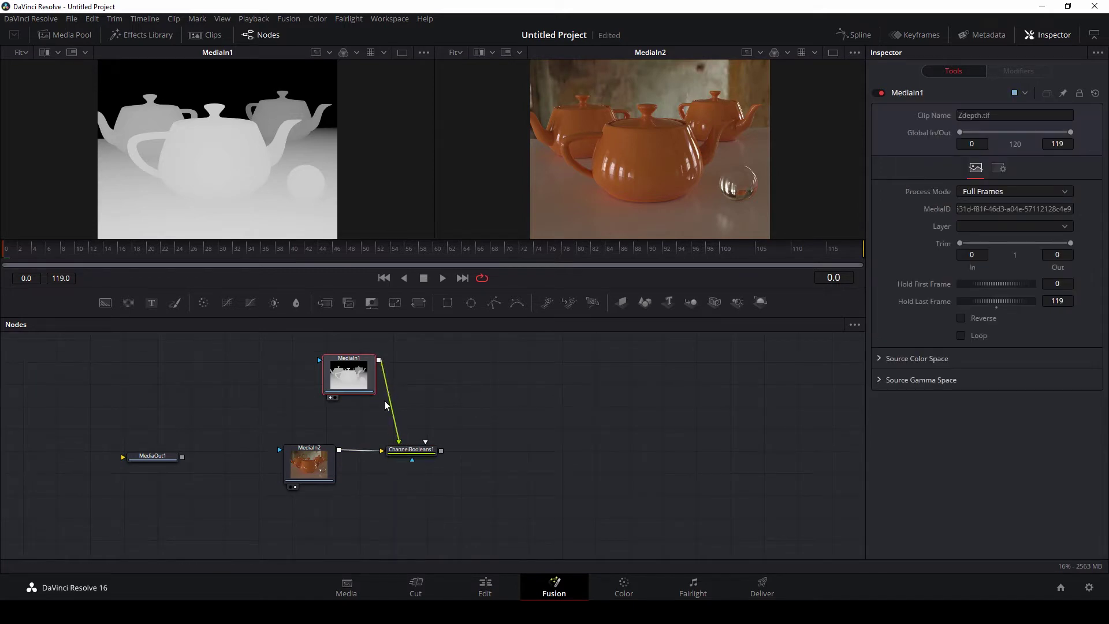
pyautogui.moveTo(359, 376); pyautogui.dragTo(408, 370)
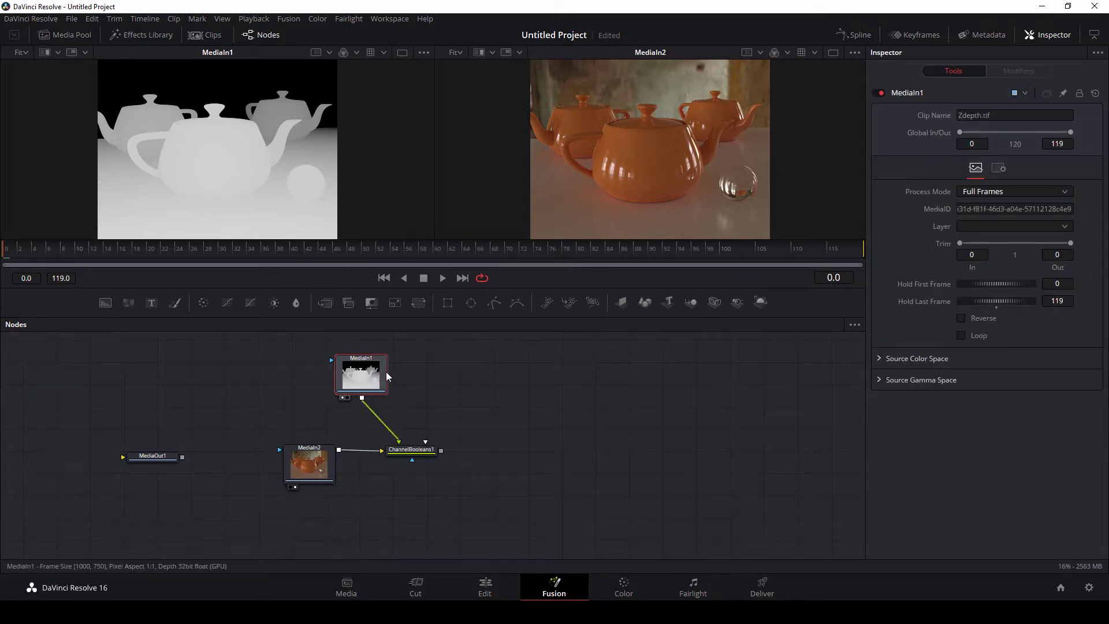
pyautogui.click(414, 451)
pyautogui.click(398, 460)
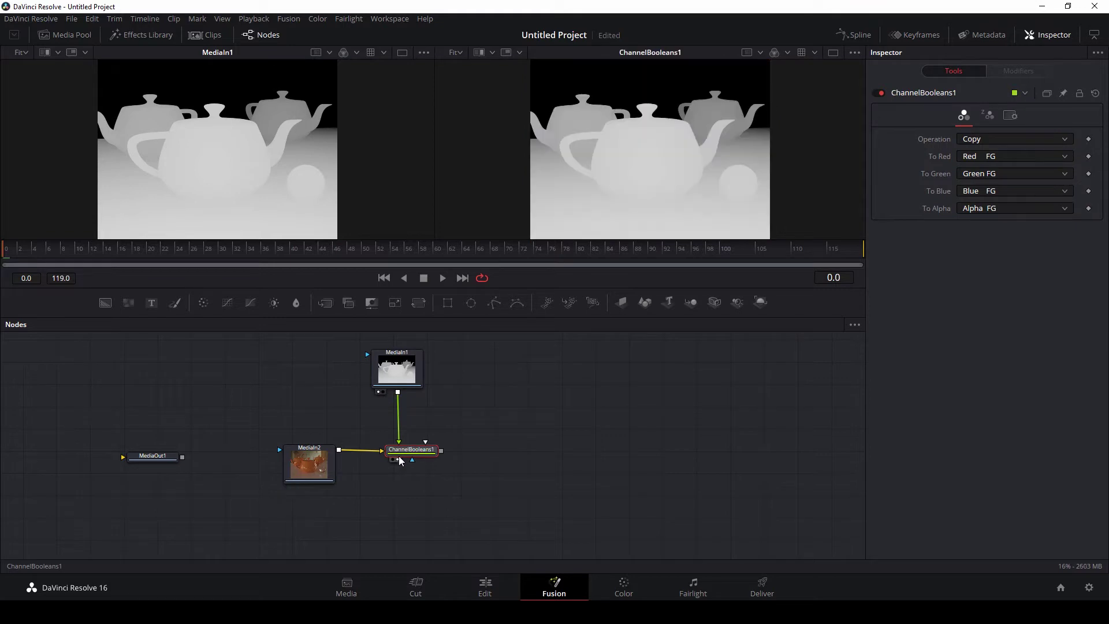
# Step: Keep the Copy operation but stop copying into the red, green, blue and alpha channels
pyautogui.moveTo(571, 416); pyautogui.dragTo(553, 424)
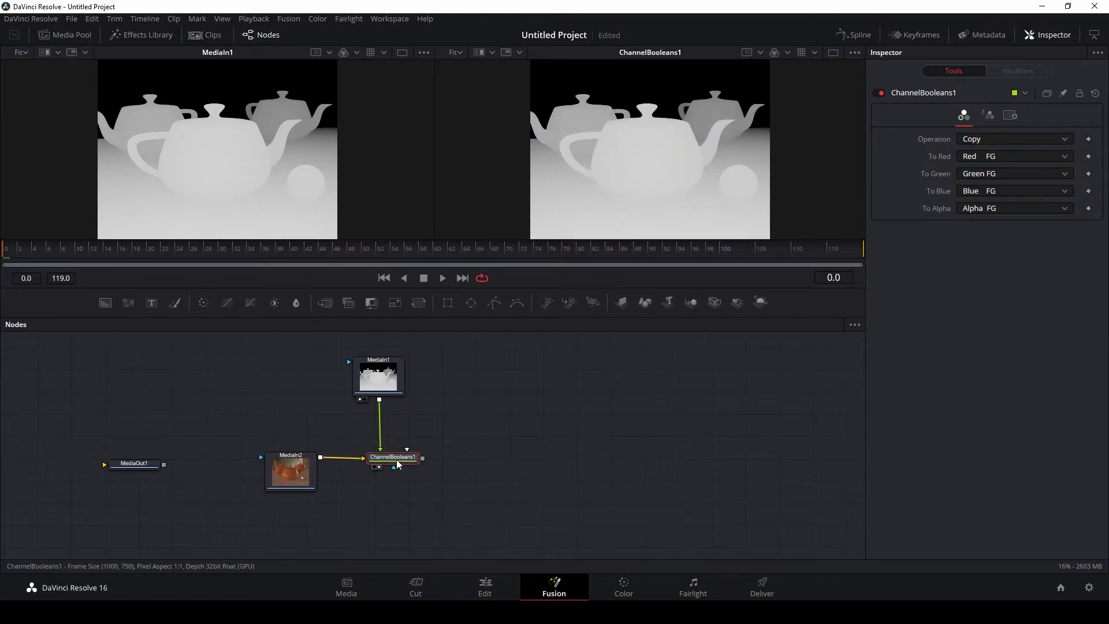
pyautogui.click(979, 140)
pyautogui.click(968, 143)
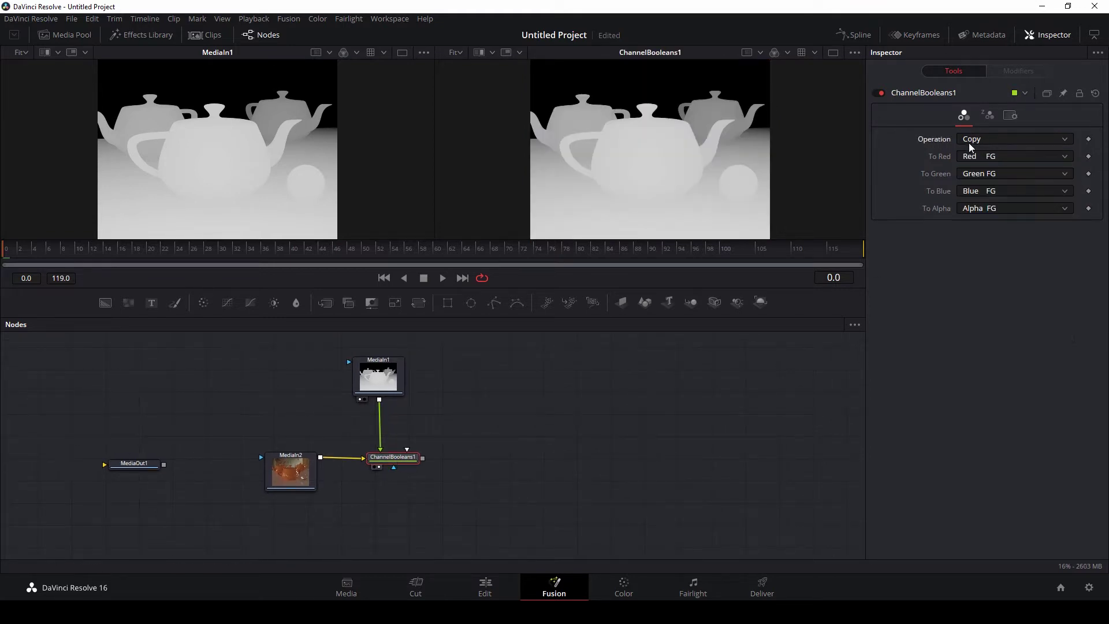
pyautogui.click(984, 154)
pyautogui.click(993, 223)
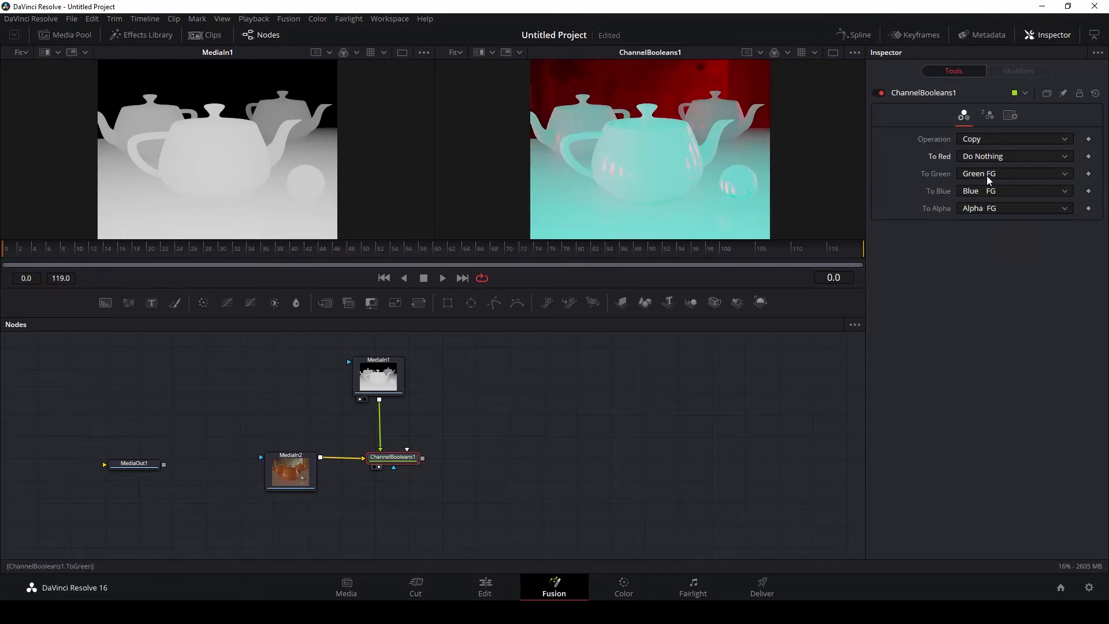
pyautogui.click(987, 175)
pyautogui.click(985, 239)
pyautogui.click(989, 192)
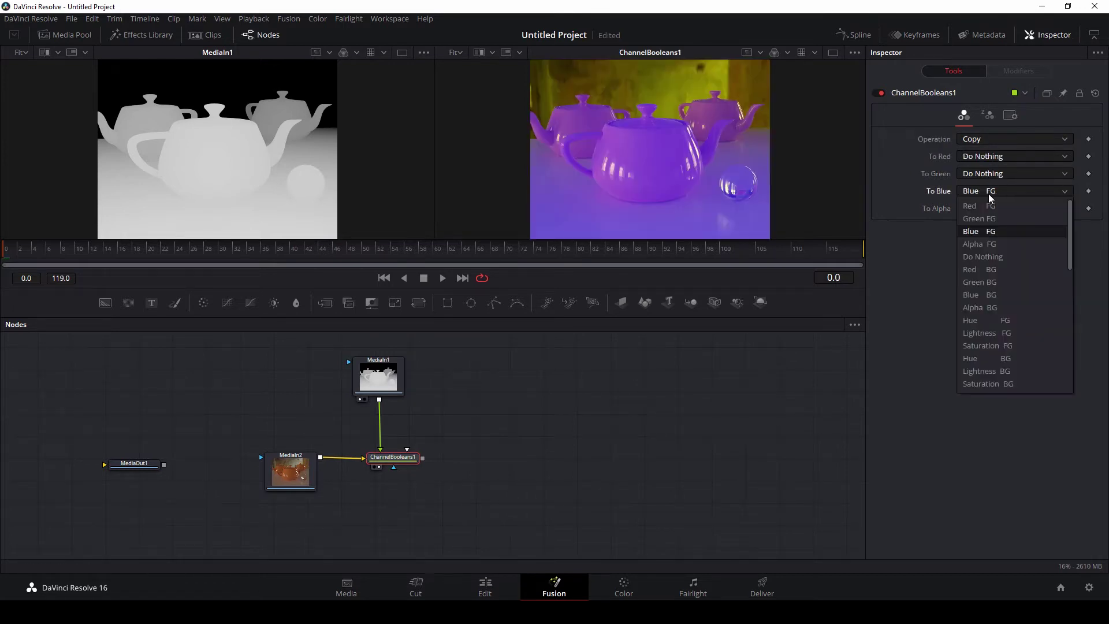
pyautogui.click(991, 255)
pyautogui.click(990, 209)
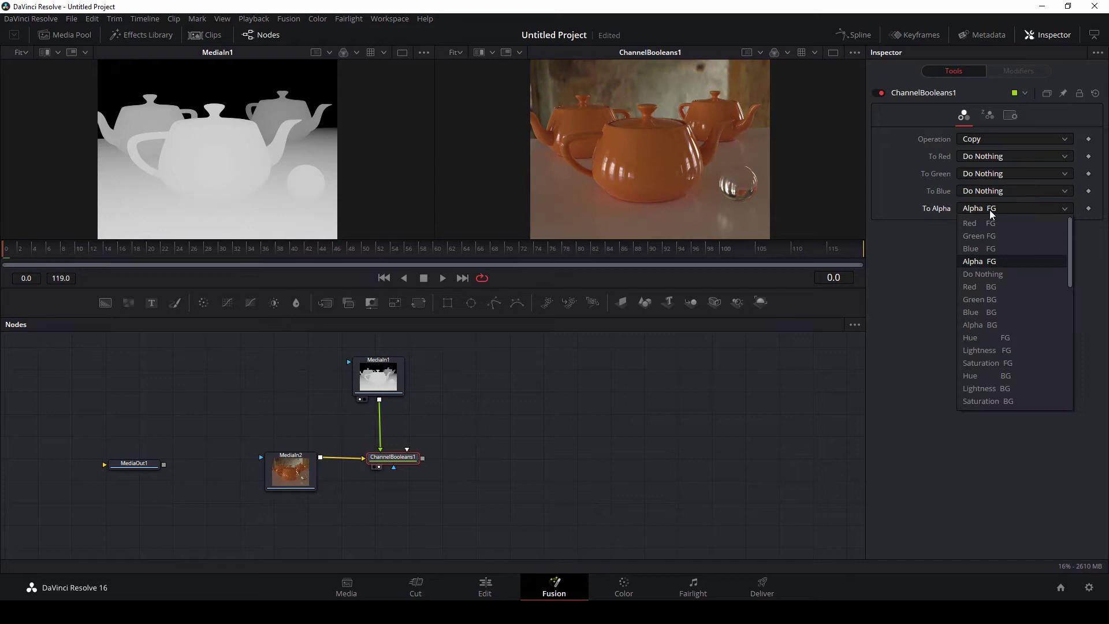
pyautogui.click(994, 275)
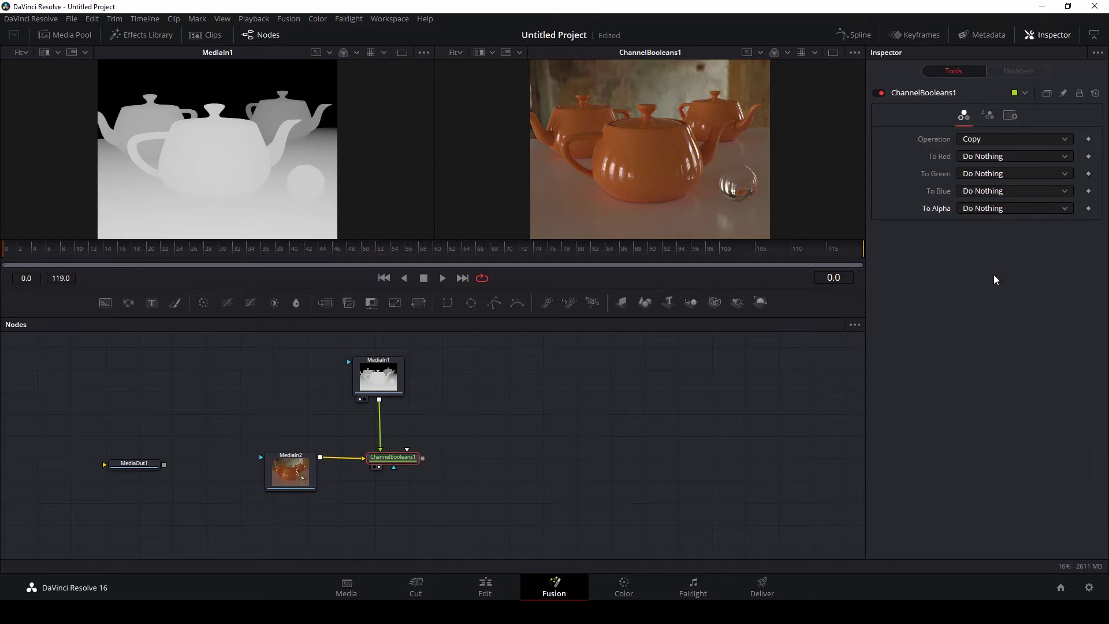
# Step: Enable extra channels and set To Z Buffer to Lightness FG
pyautogui.click(988, 116)
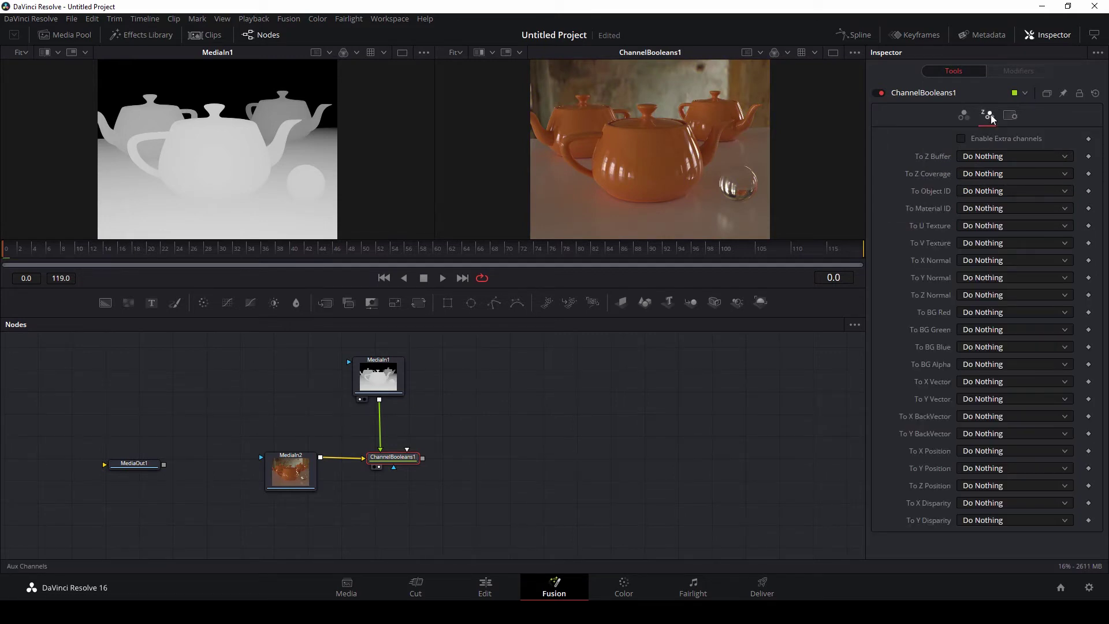
pyautogui.click(978, 155)
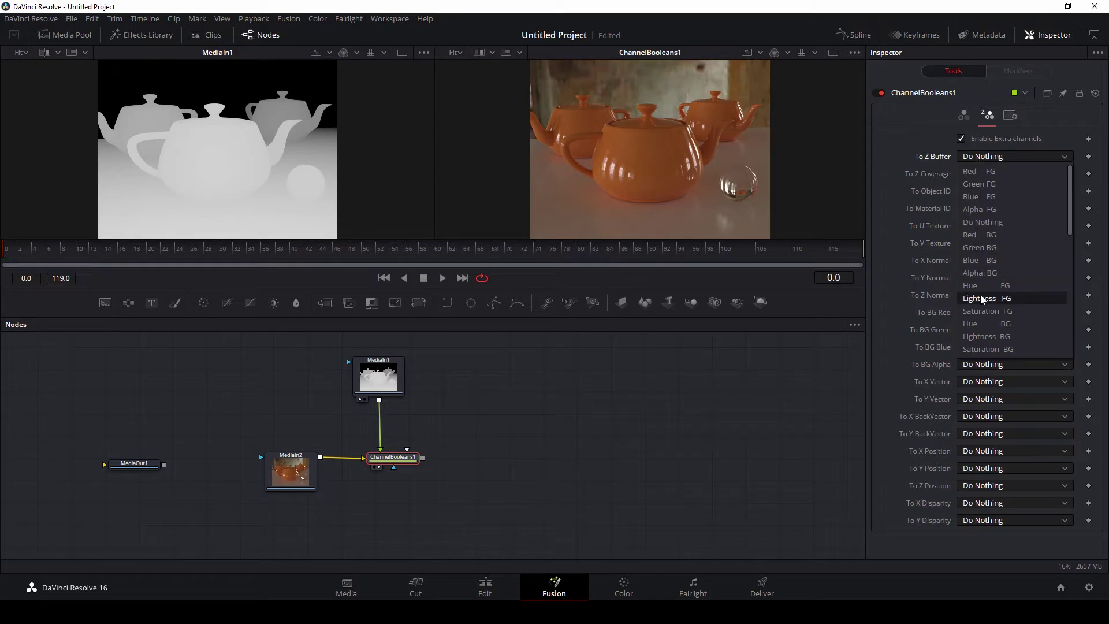
pyautogui.click(1005, 298)
pyautogui.hscroll(2, 678, 163)
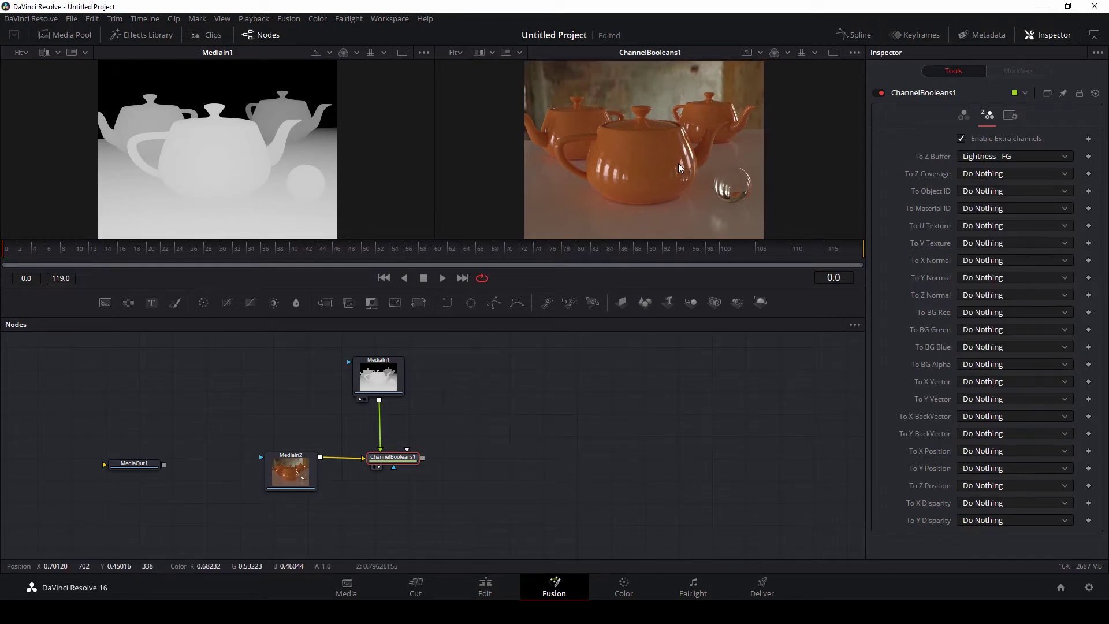
# Step: Display the Z channel in the viewer, then select the MediaIn1 depth node
pyautogui.click(788, 52)
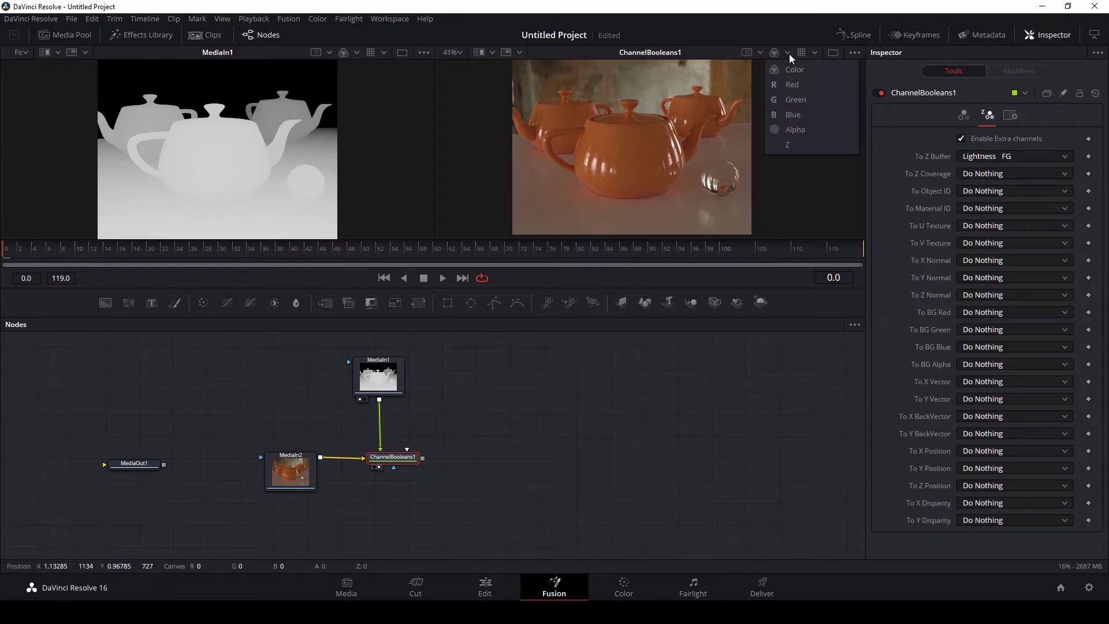
pyautogui.click(791, 147)
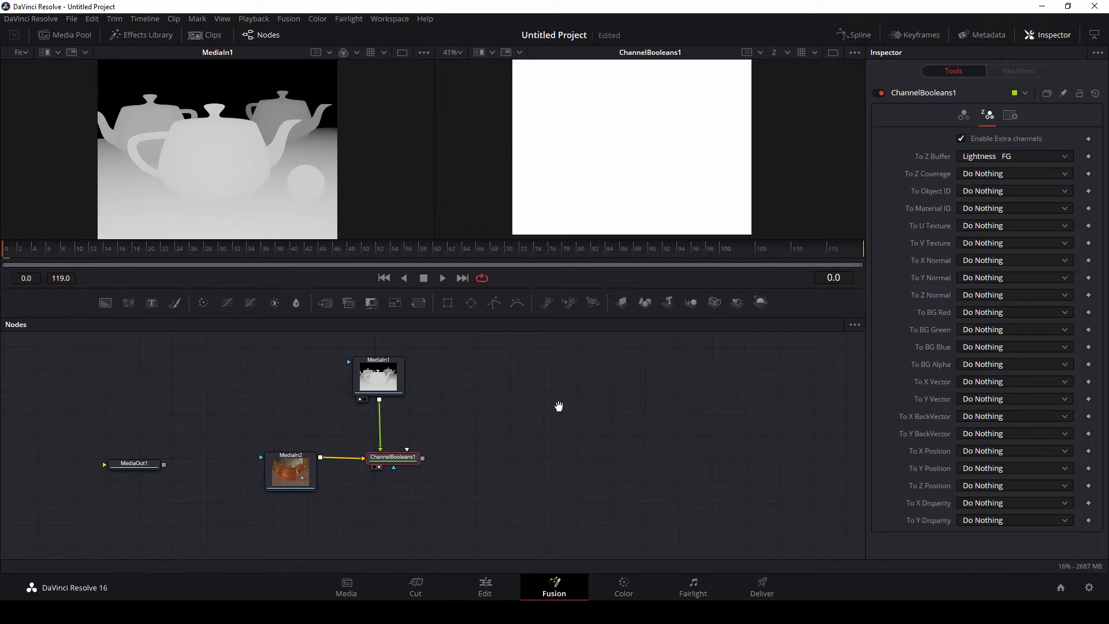
pyautogui.scroll(1, 560, 417)
pyautogui.moveTo(381, 389); pyautogui.dragTo(381, 383)
# Step: Insert a Change Depth node after MediaIn1 set to int16
pyautogui.rightClick(381, 382)
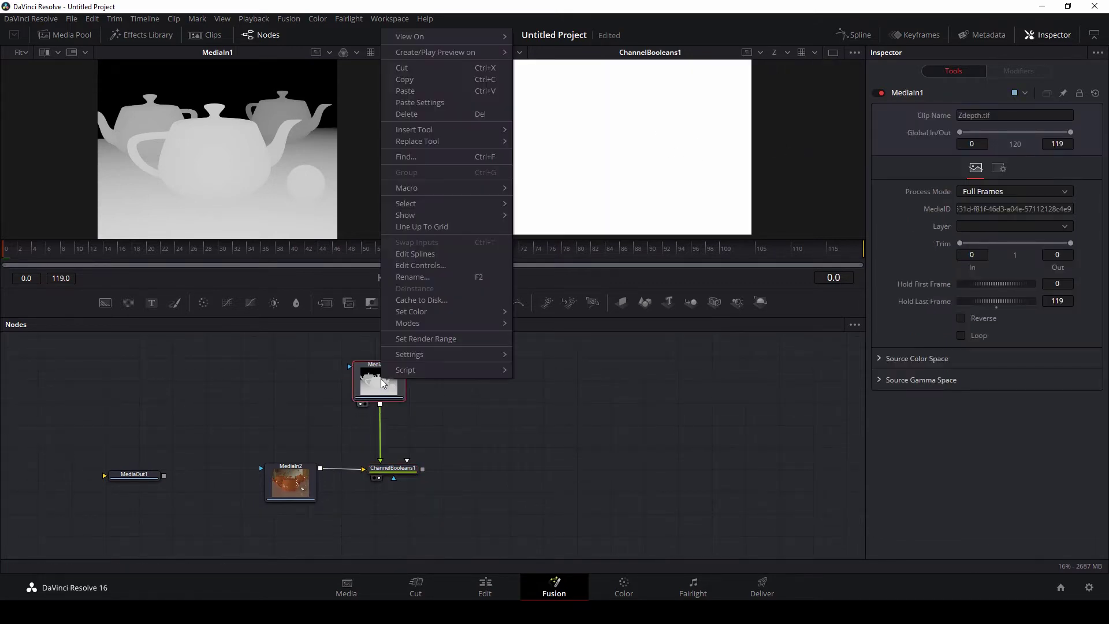
pyautogui.moveTo(432, 134)
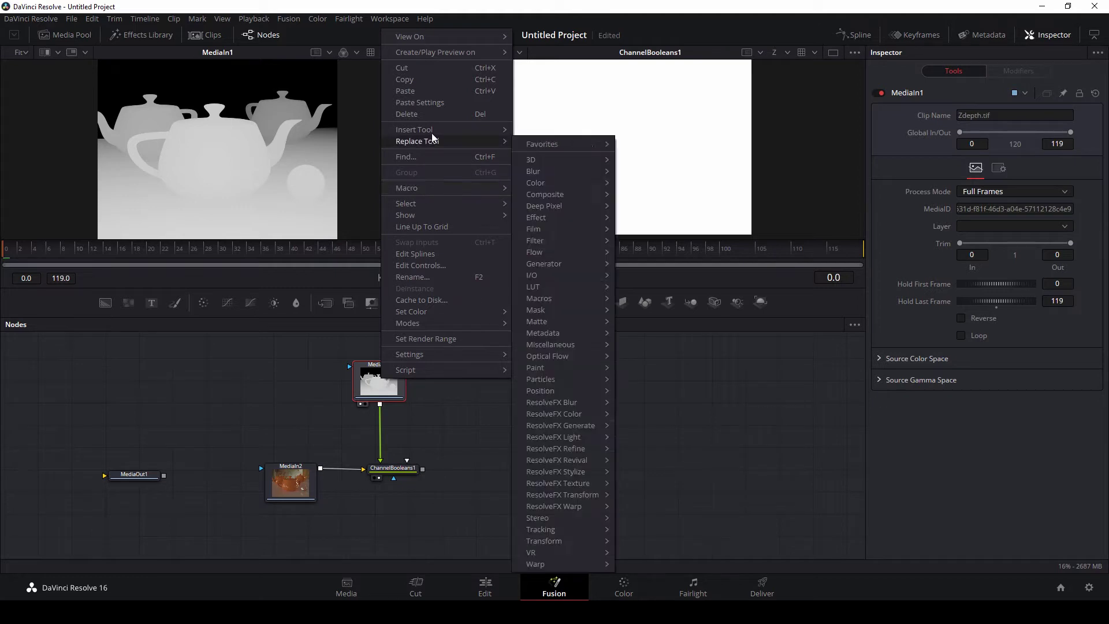
pyautogui.moveTo(551, 333)
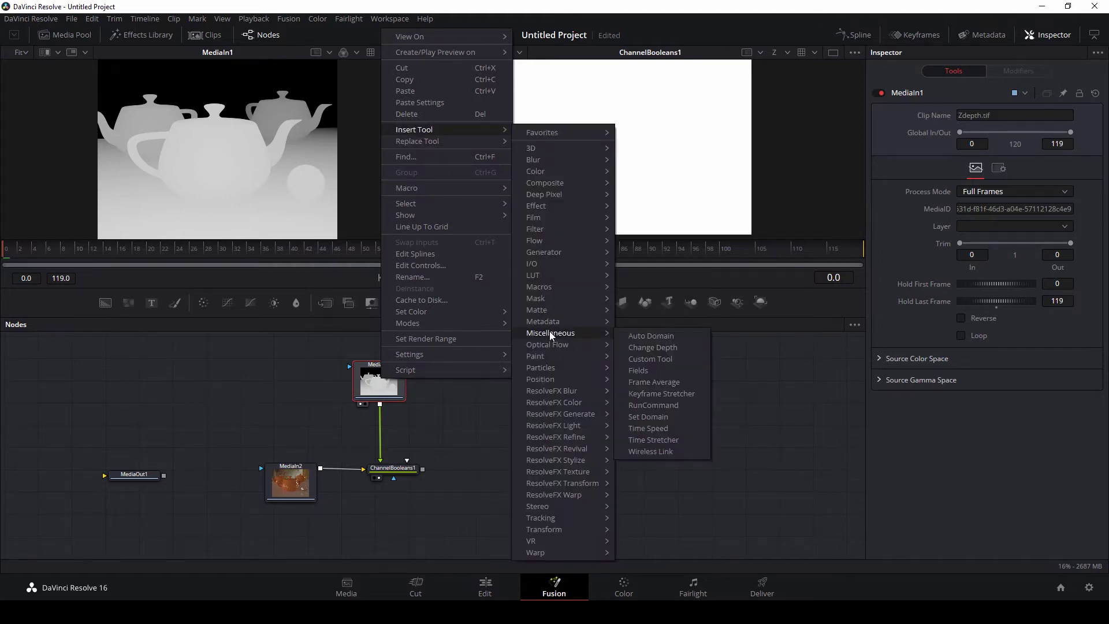
pyautogui.click(652, 348)
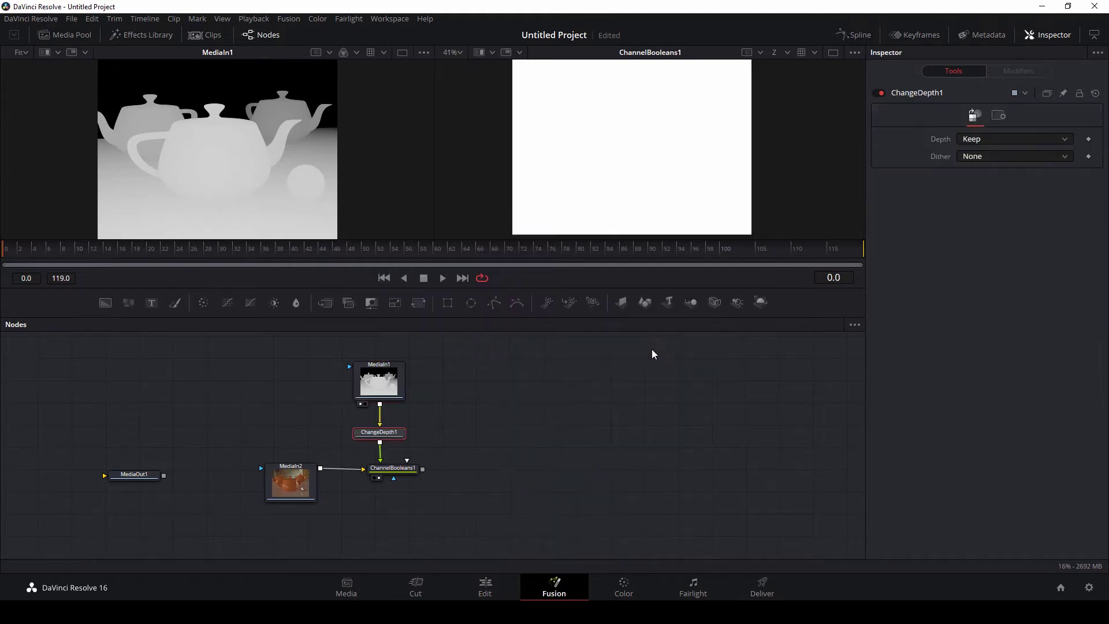
pyautogui.click(989, 141)
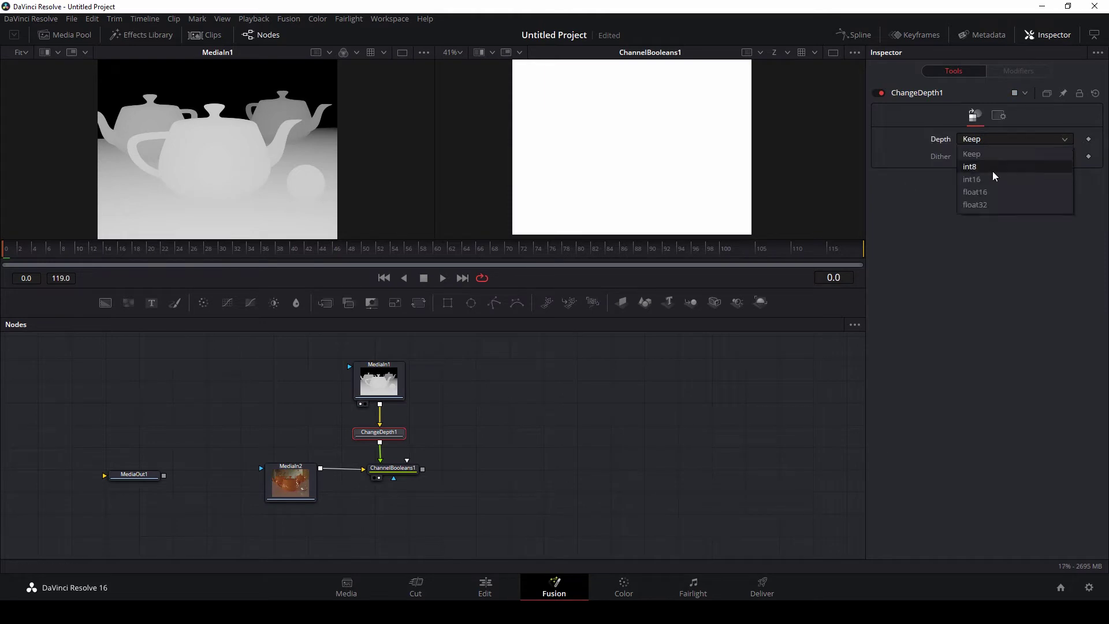
pyautogui.click(979, 180)
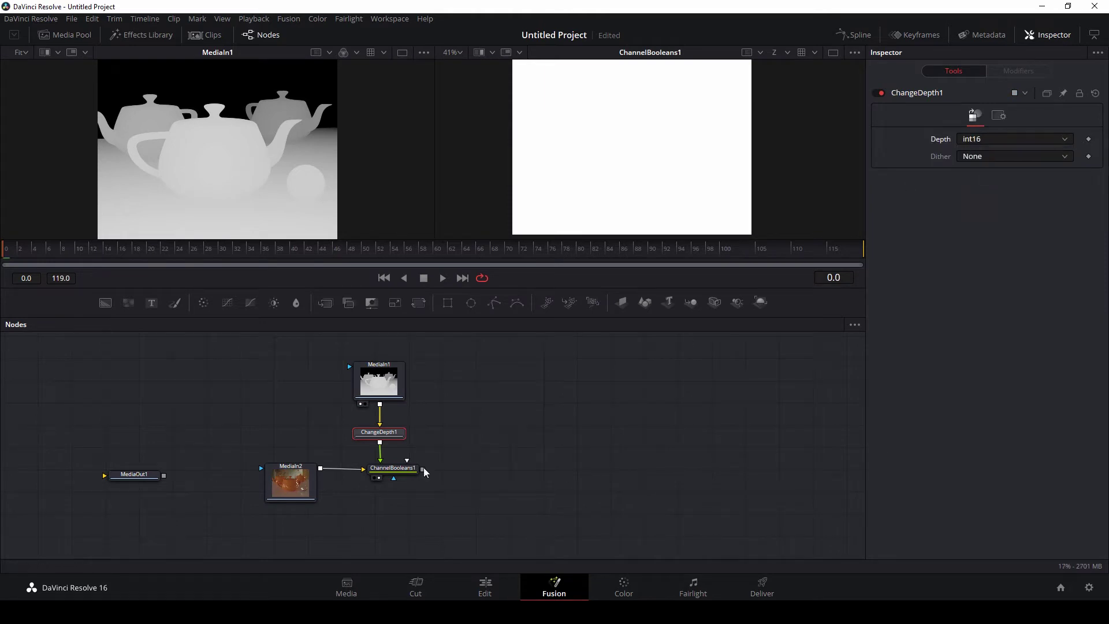
# Step: Insert an int16 Change Depth node after MediaIn2 and set the viewer back to Color
pyautogui.moveTo(303, 482); pyautogui.dragTo(269, 480)
pyautogui.rightClick(266, 479)
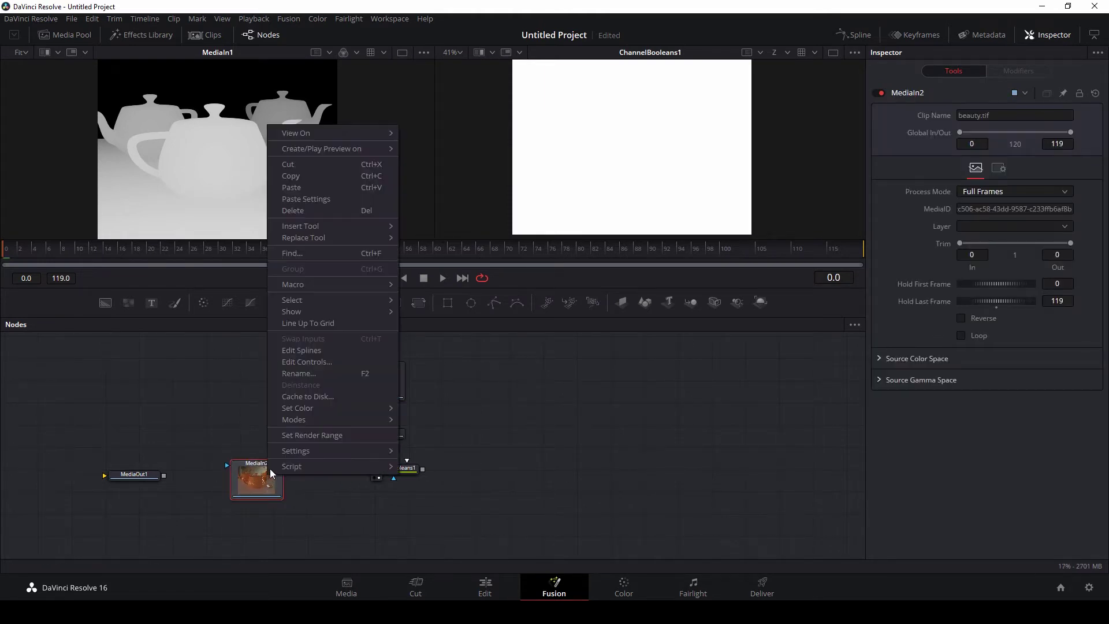
pyautogui.moveTo(329, 226)
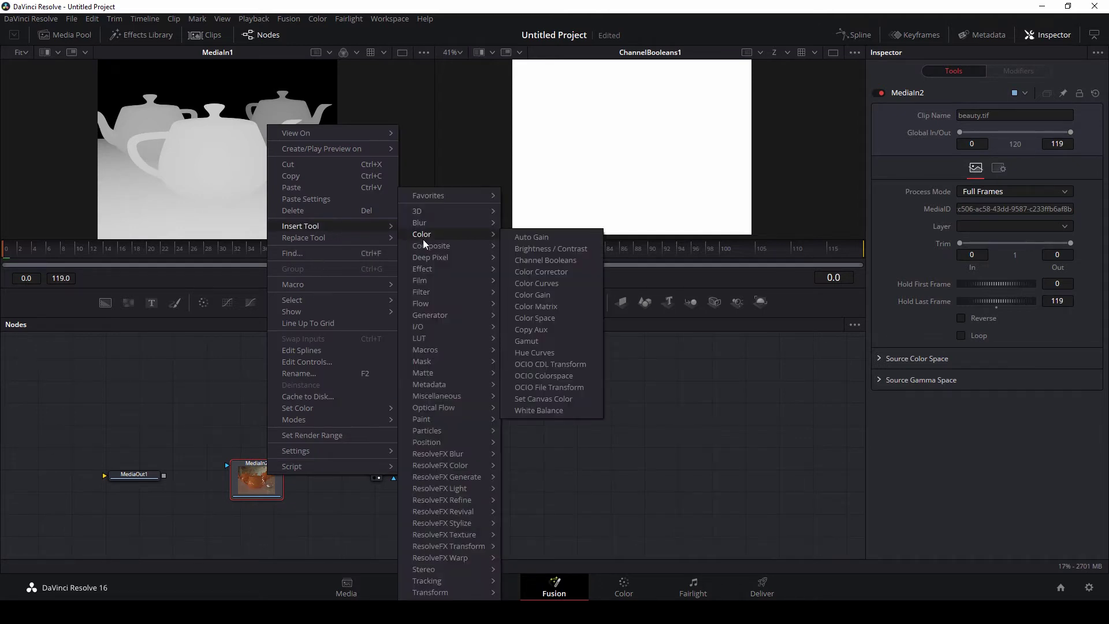
pyautogui.moveTo(444, 393)
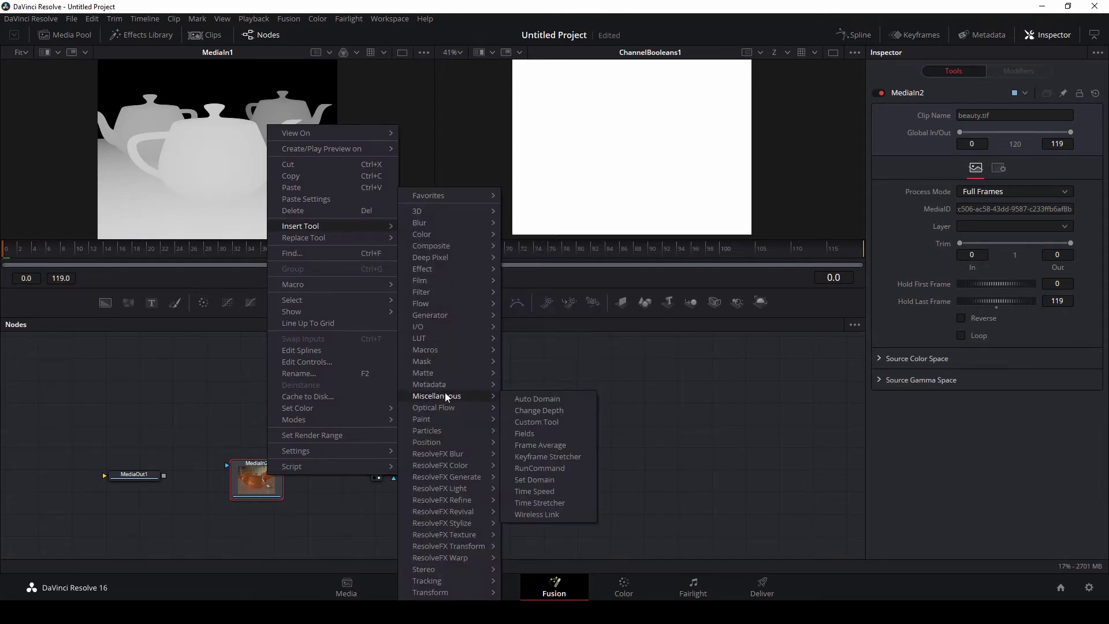
pyautogui.click(525, 410)
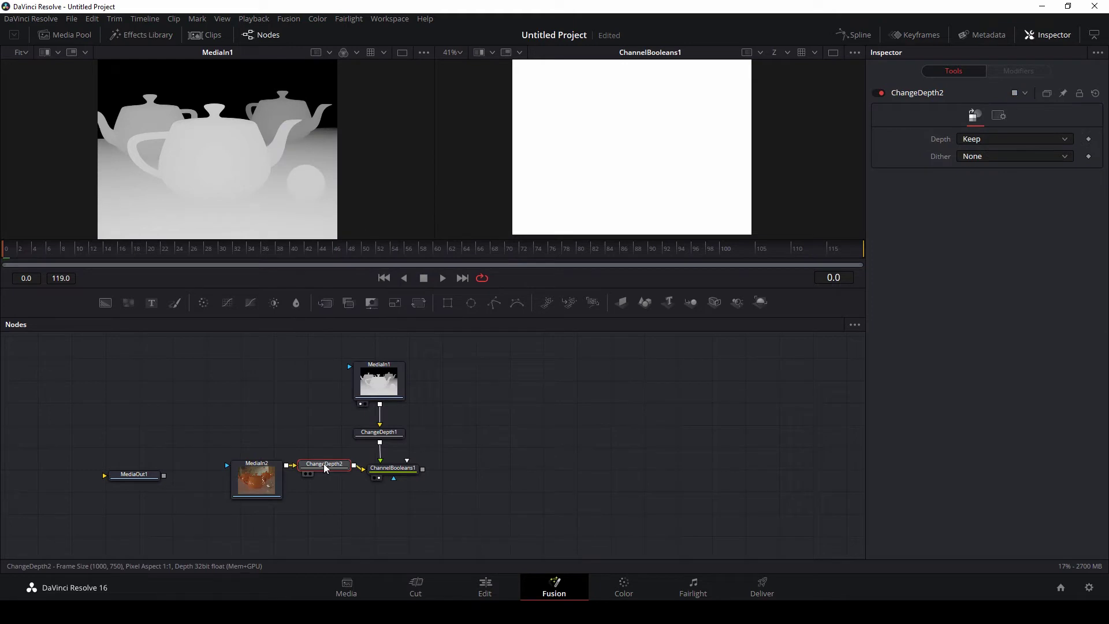
pyautogui.click(982, 139)
pyautogui.click(985, 176)
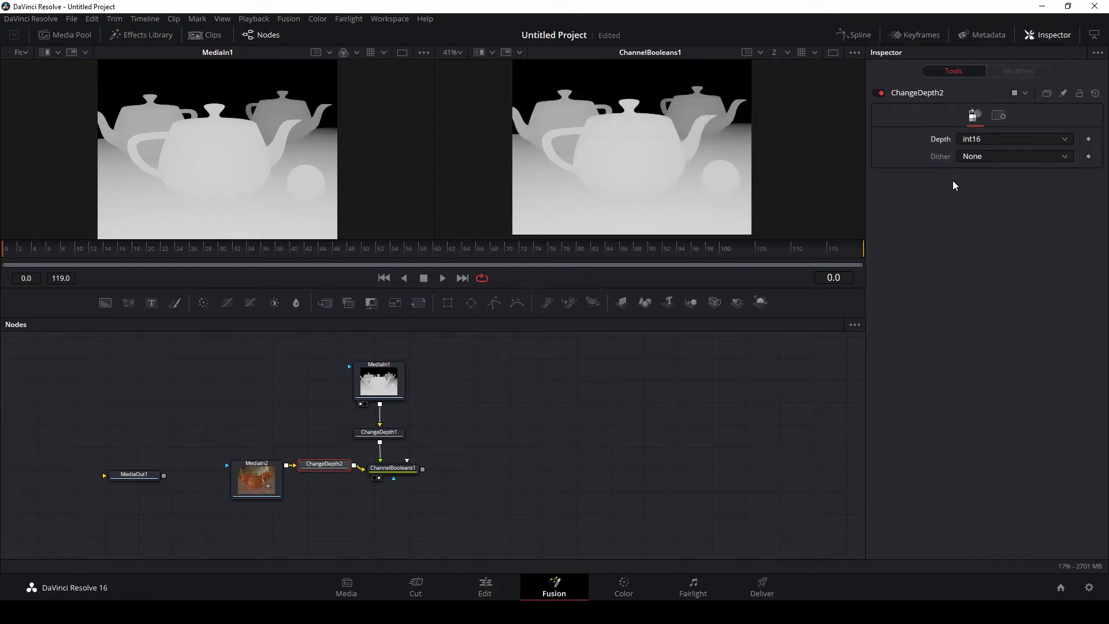
pyautogui.click(785, 52)
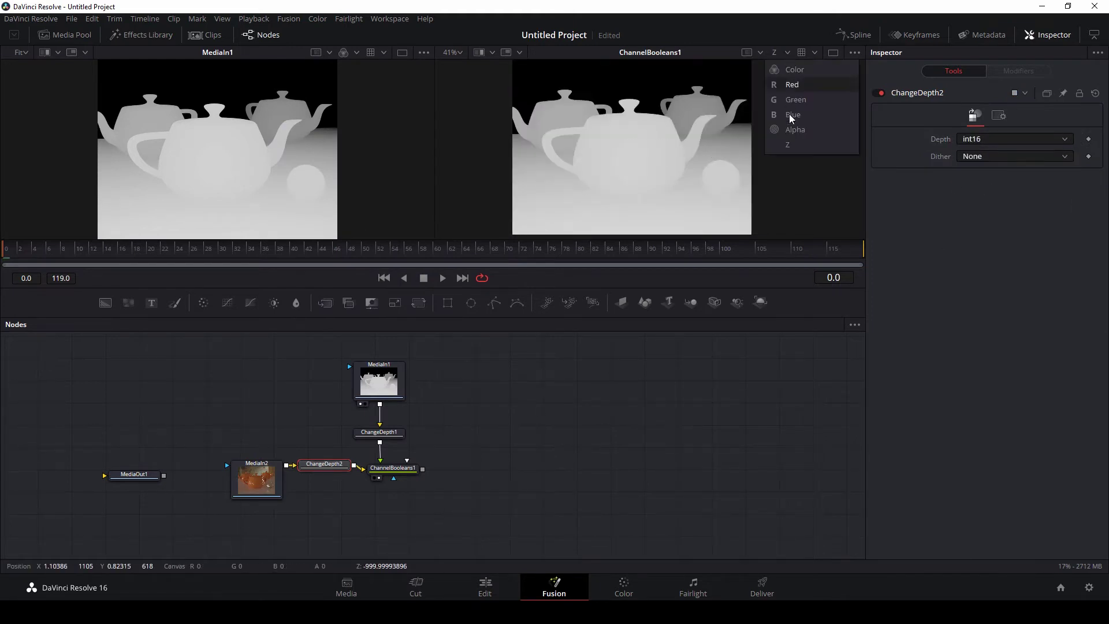
pyautogui.click(794, 70)
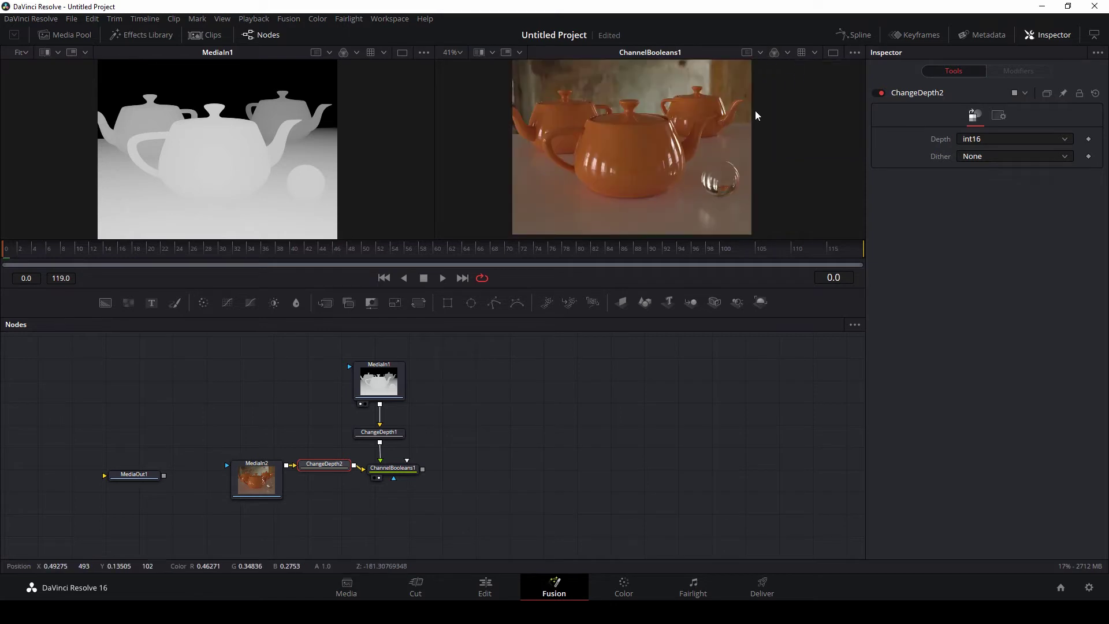
# Step: Switch to a single viewer and enlarge it by shrinking the node graph
pyautogui.click(834, 54)
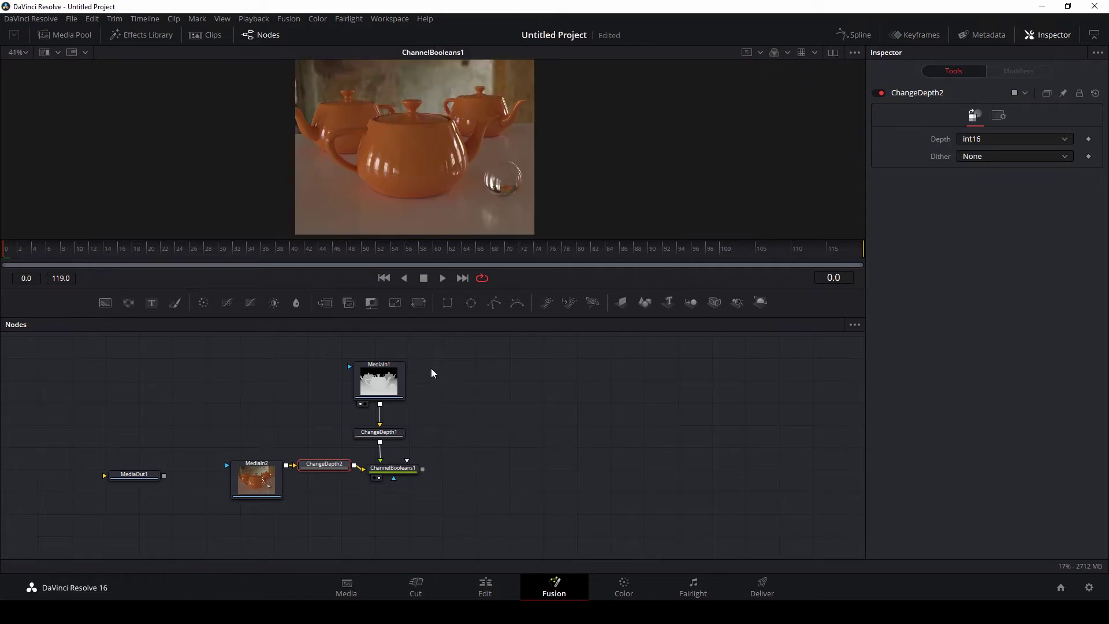
pyautogui.scroll(-2, 402, 449)
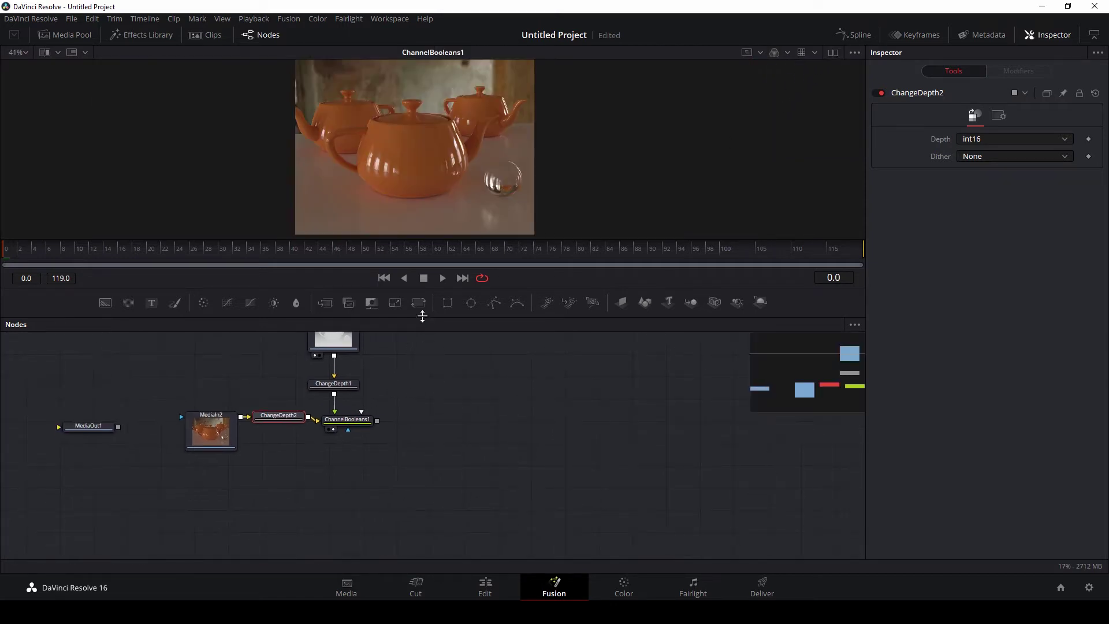
pyautogui.moveTo(423, 316); pyautogui.dragTo(414, 413)
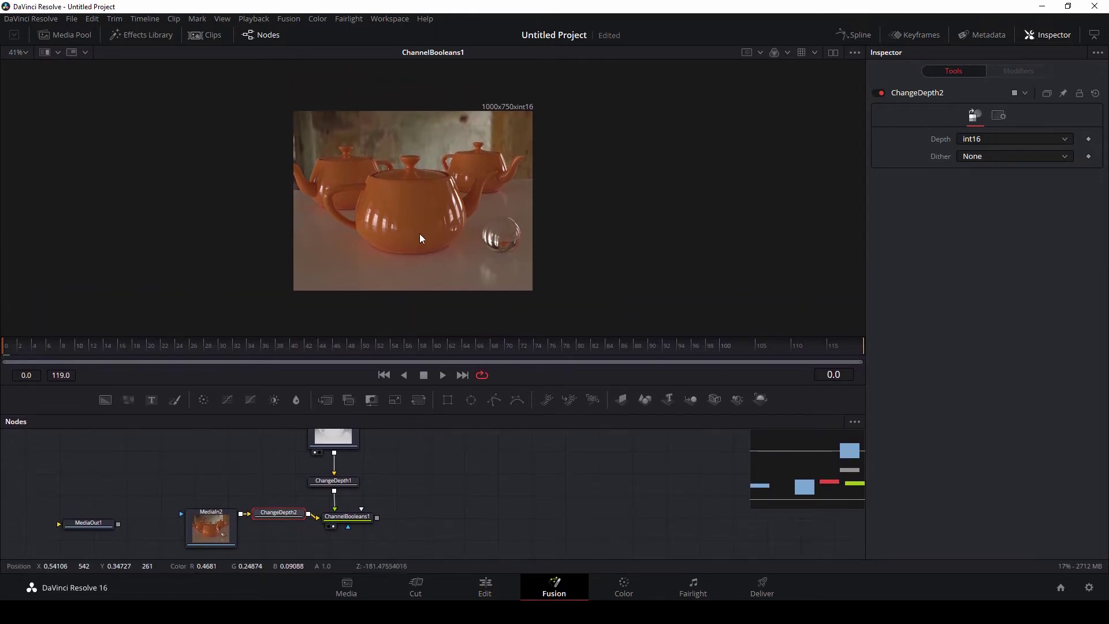
pyautogui.scroll(2, 424, 217)
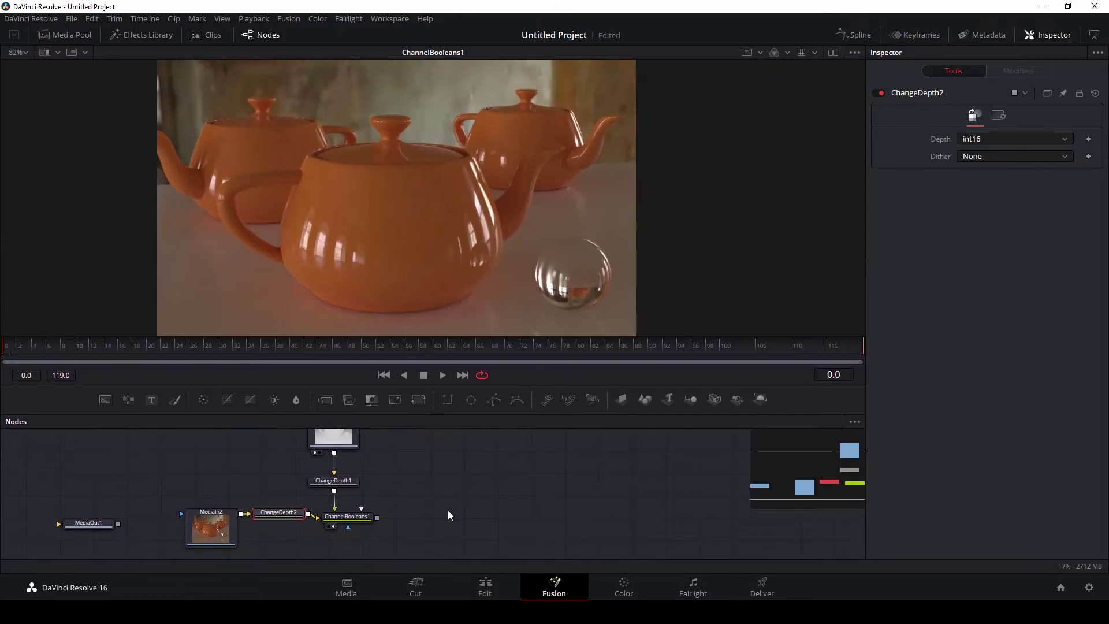
pyautogui.scroll(-1, 439, 503)
# Step: Add a Deep Pixel > Depth Blur node fed by ChannelBooleans1's output
pyautogui.rightClick(422, 484)
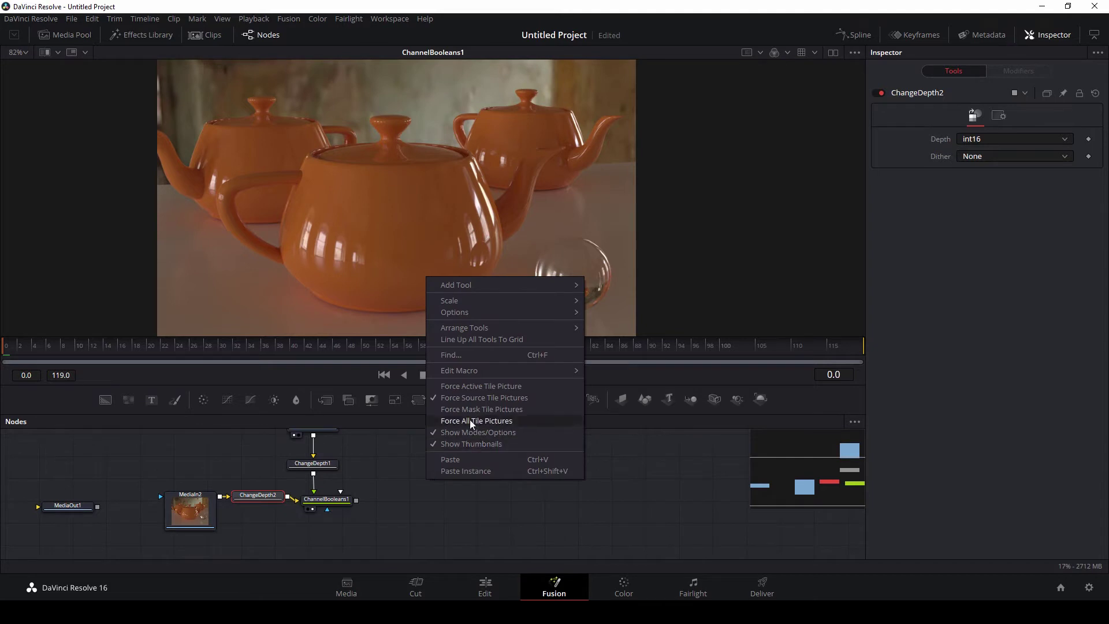
pyautogui.moveTo(481, 290)
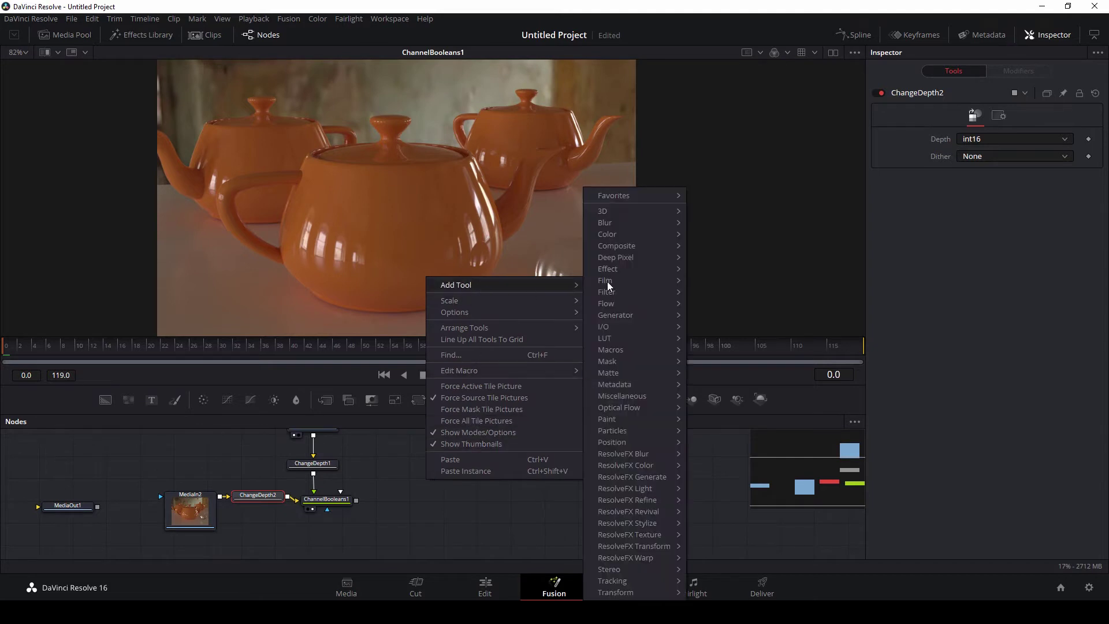
pyautogui.moveTo(617, 258)
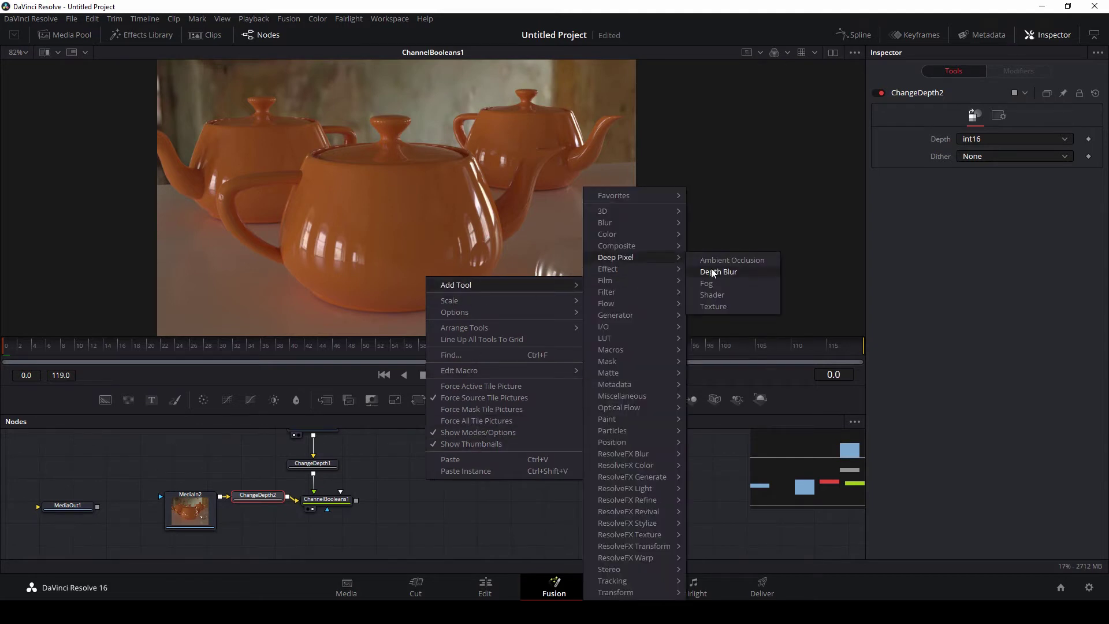
pyautogui.click(714, 272)
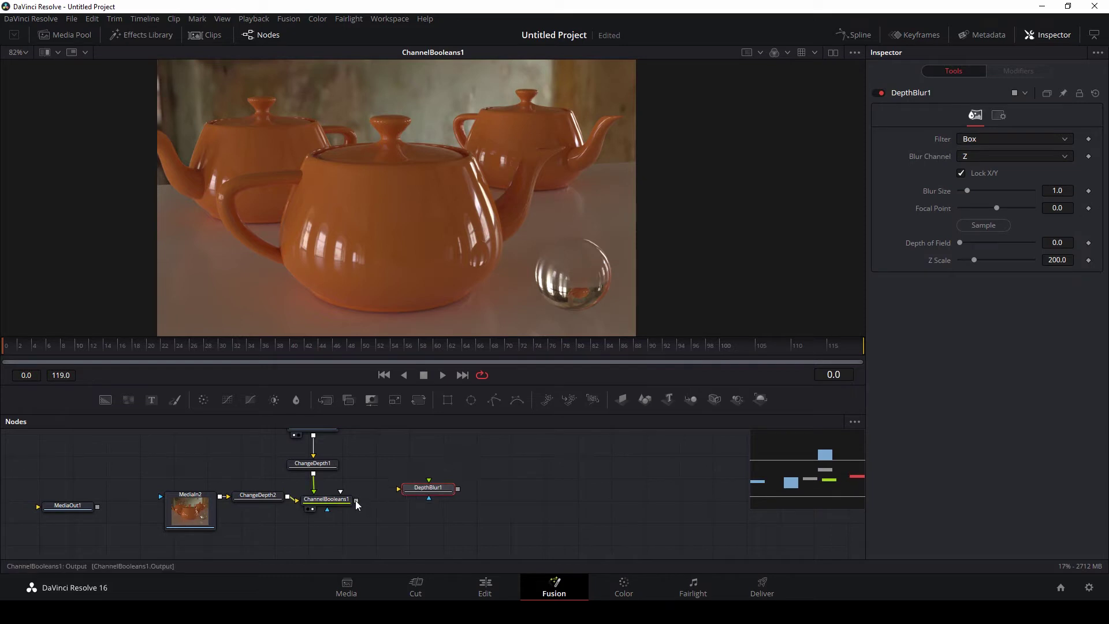
pyautogui.moveTo(356, 501); pyautogui.dragTo(418, 497)
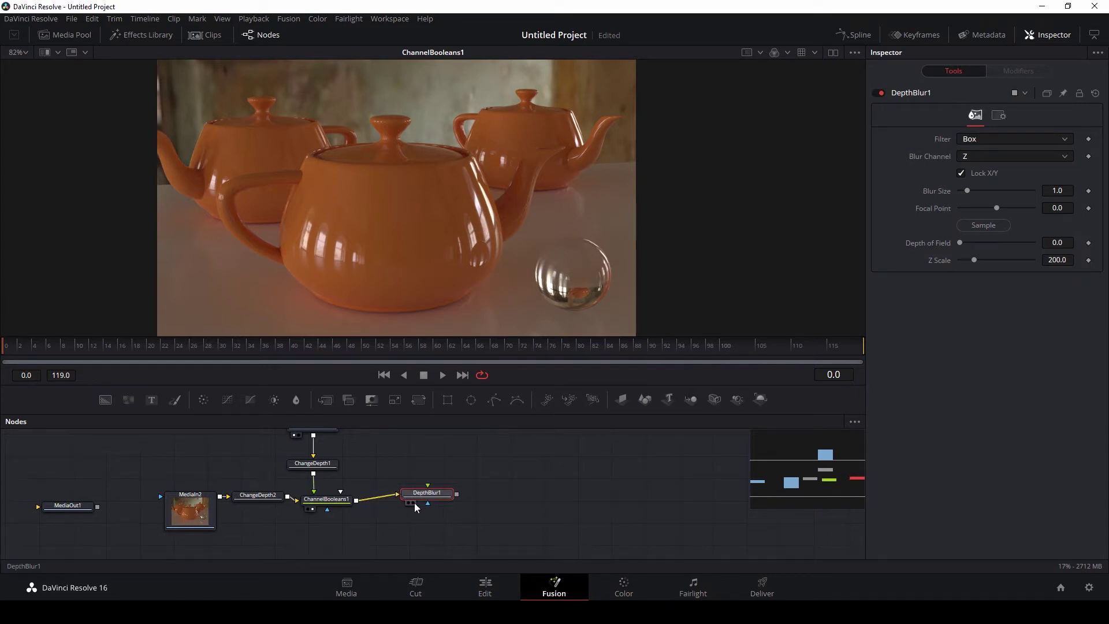
pyautogui.click(415, 504)
pyautogui.moveTo(426, 499); pyautogui.dragTo(425, 503)
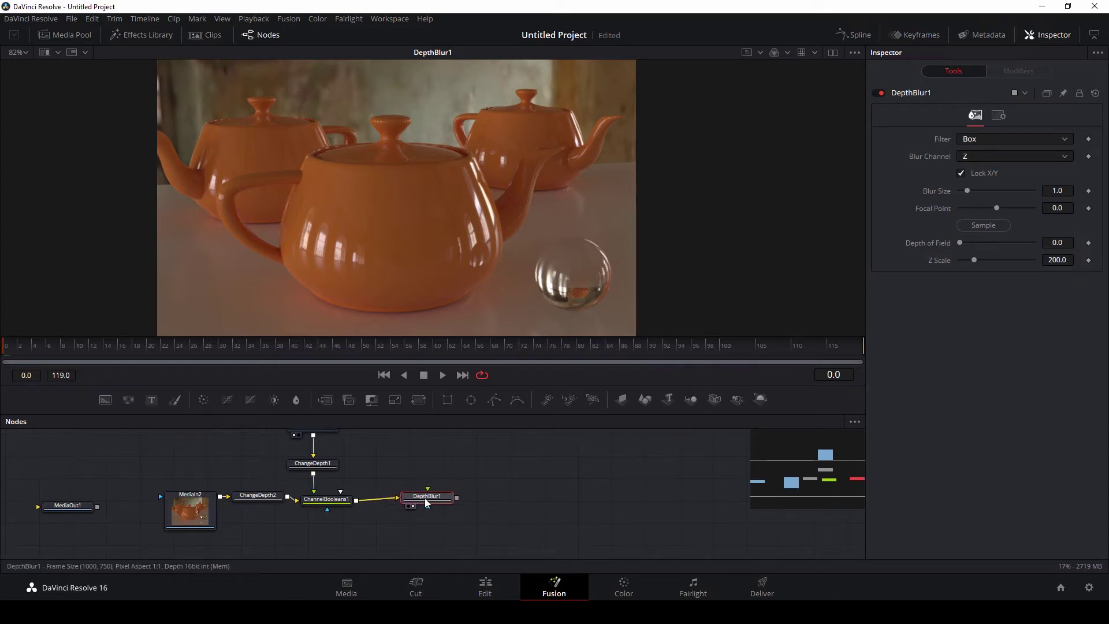
pyautogui.moveTo(978, 195)
pyautogui.mouseDown()
pyautogui.moveTo(996, 194)
pyautogui.moveTo(948, 239)
pyautogui.mouseUp()
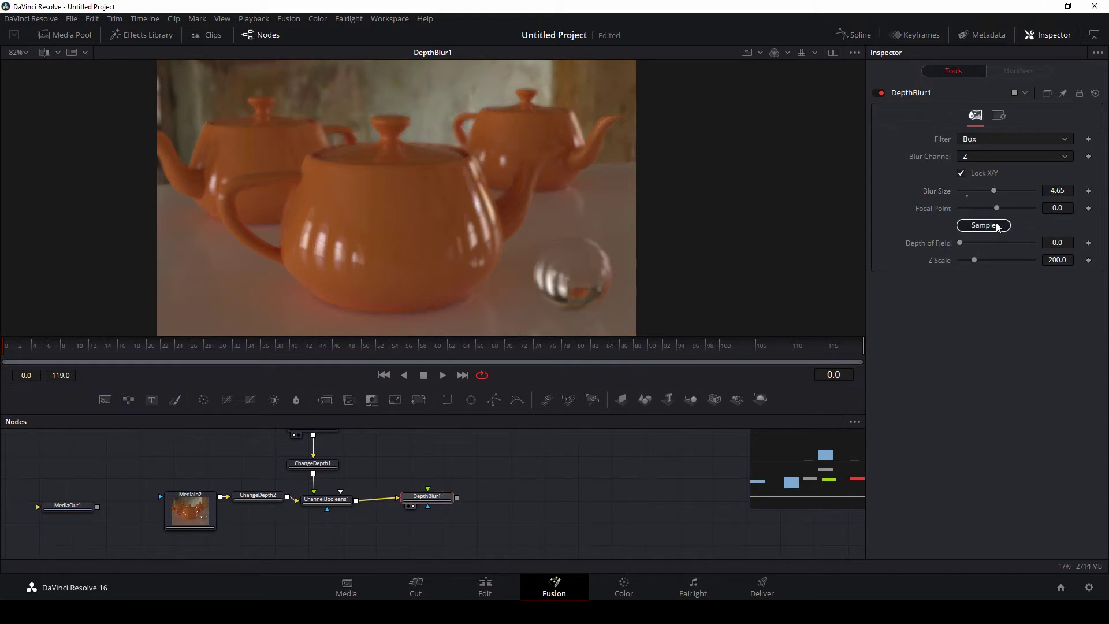
pyautogui.moveTo(631, 280); pyautogui.dragTo(389, 118)
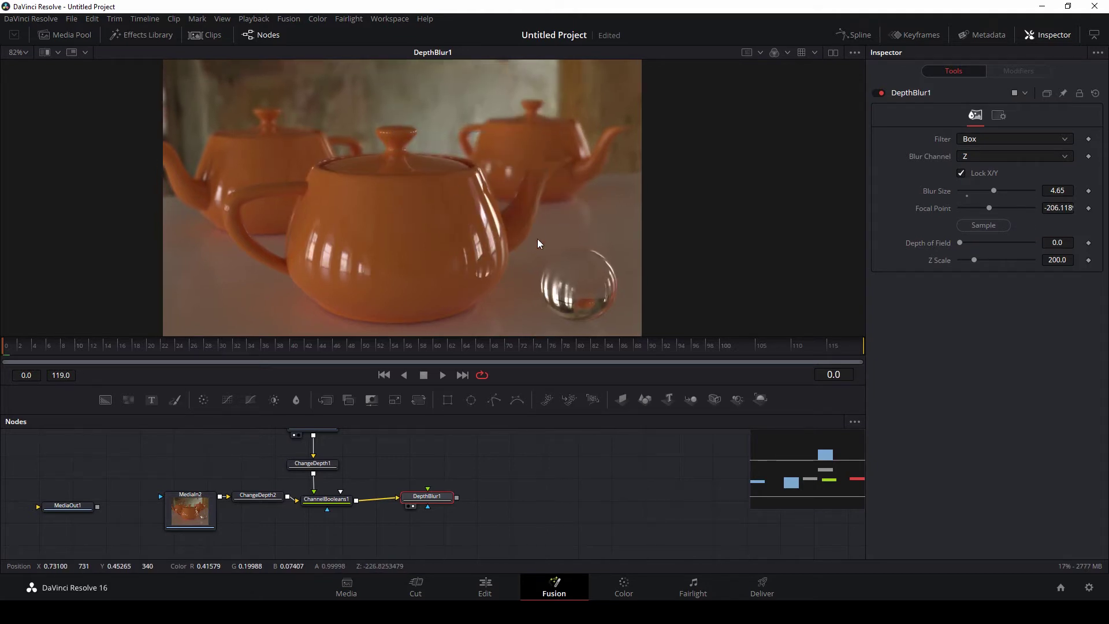
pyautogui.moveTo(958, 242); pyautogui.dragTo(964, 242)
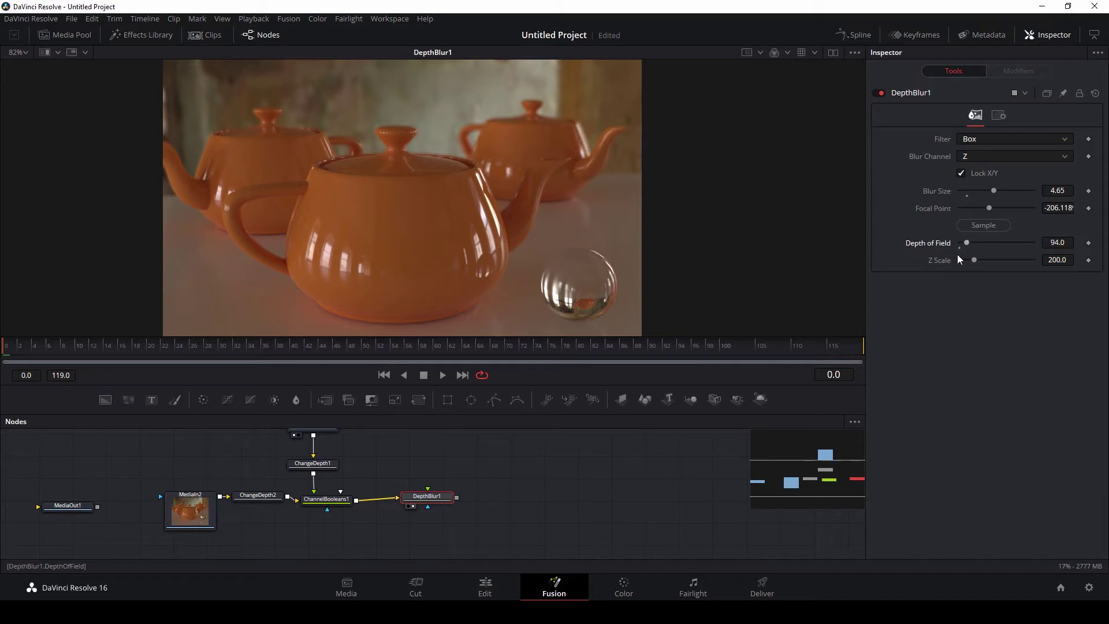
pyautogui.moveTo(590, 234); pyautogui.dragTo(613, 233)
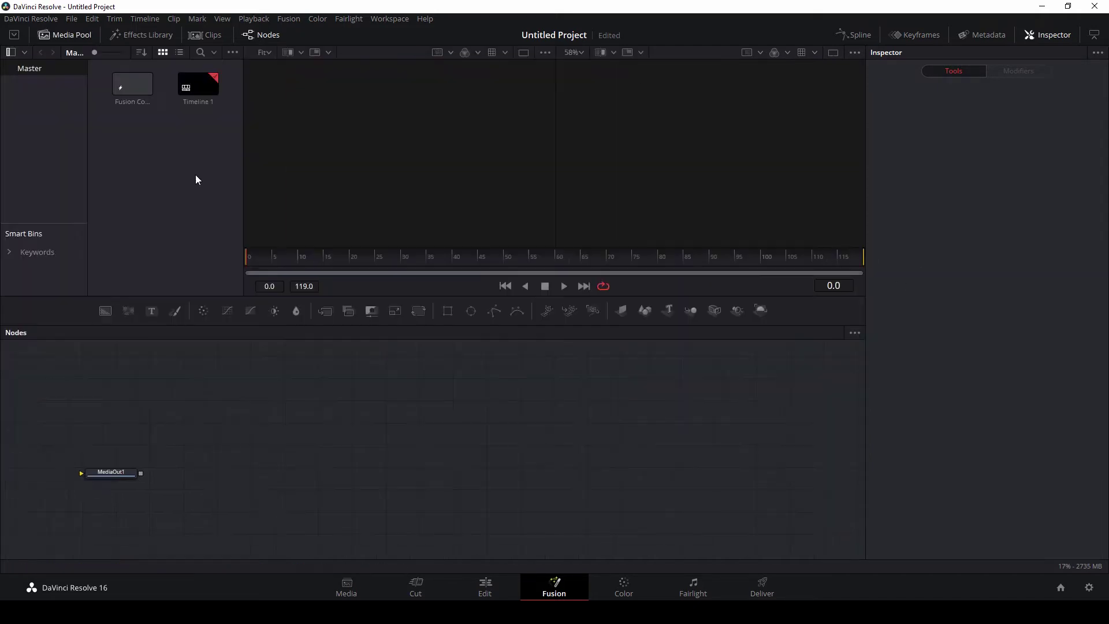
# Step: Import backgroung, Lighting, Reflection, Refraction, zdepth and GlobalIllumination EXR files via Import Media
pyautogui.rightClick(167, 154)
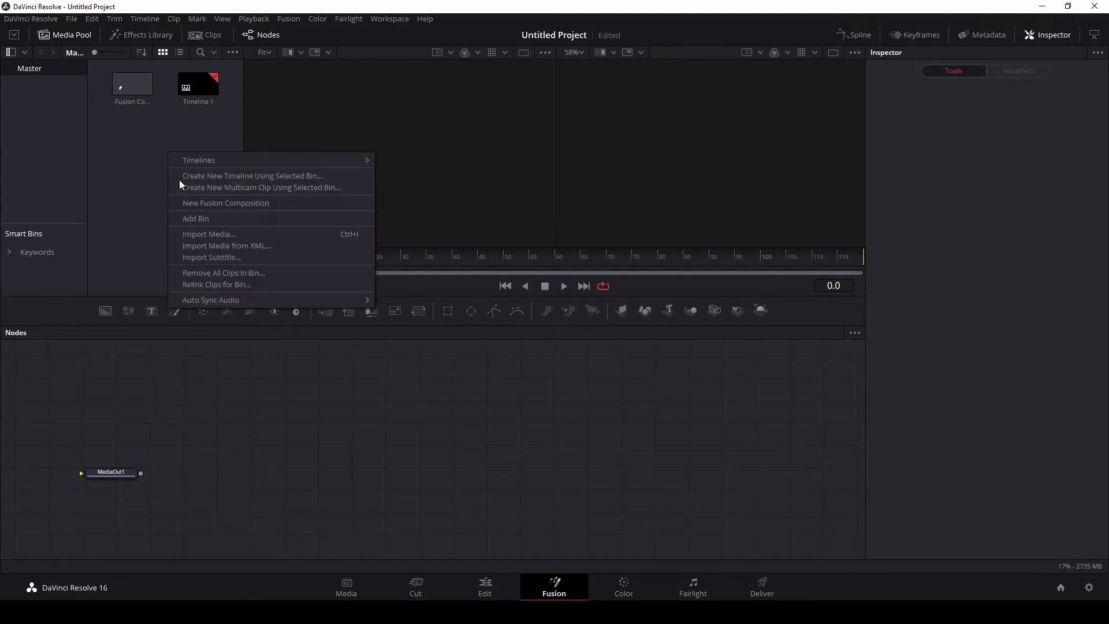
pyautogui.click(218, 234)
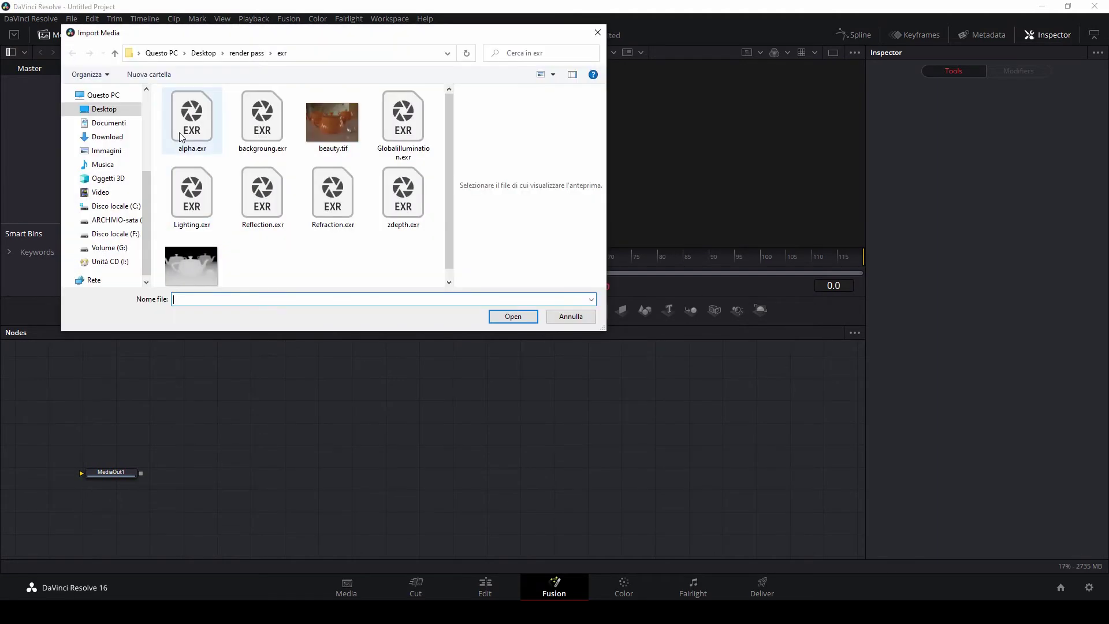
pyautogui.click(180, 131)
pyautogui.click(259, 126)
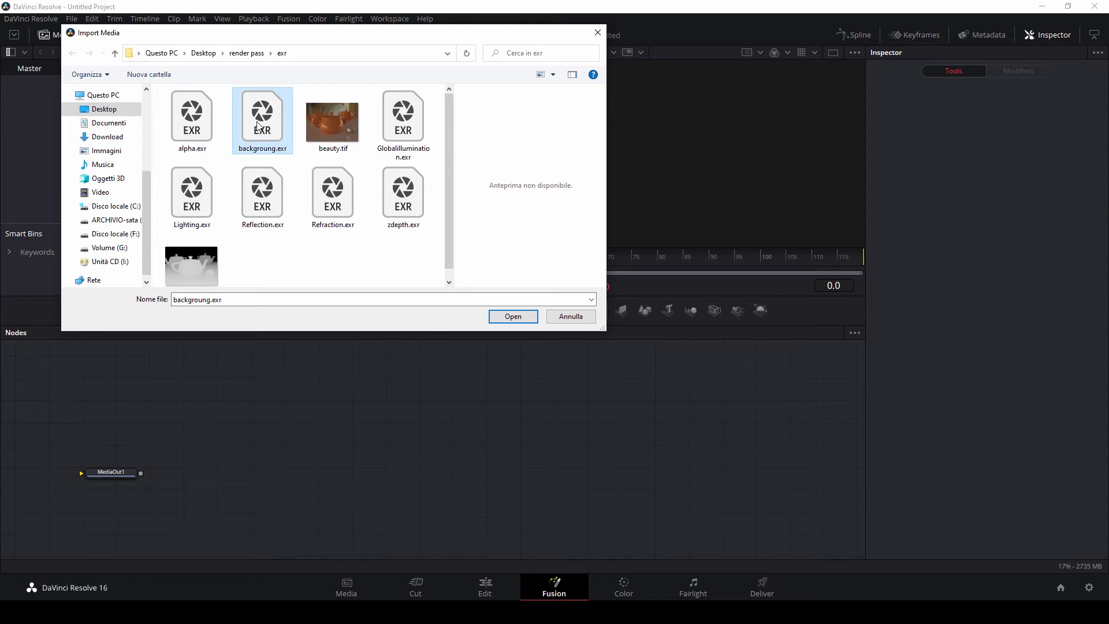
pyautogui.keyDown('ctrl'); pyautogui.click(192, 193); pyautogui.keyUp('ctrl')
pyautogui.keyDown('ctrl'); pyautogui.click(262, 193); pyautogui.keyUp('ctrl')
pyautogui.keyDown('ctrl'); pyautogui.click(332, 194); pyautogui.keyUp('ctrl')
pyautogui.keyDown('ctrl'); pyautogui.click(404, 194); pyautogui.keyUp('ctrl')
pyautogui.keyDown('ctrl'); pyautogui.click(401, 140); pyautogui.keyUp('ctrl')
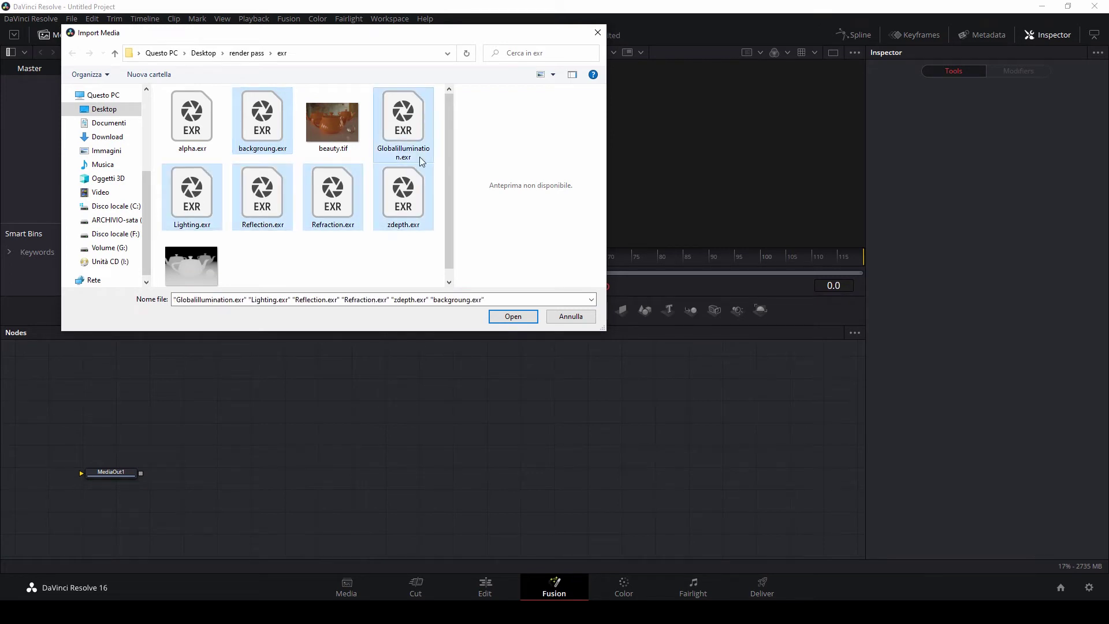
pyautogui.click(511, 317)
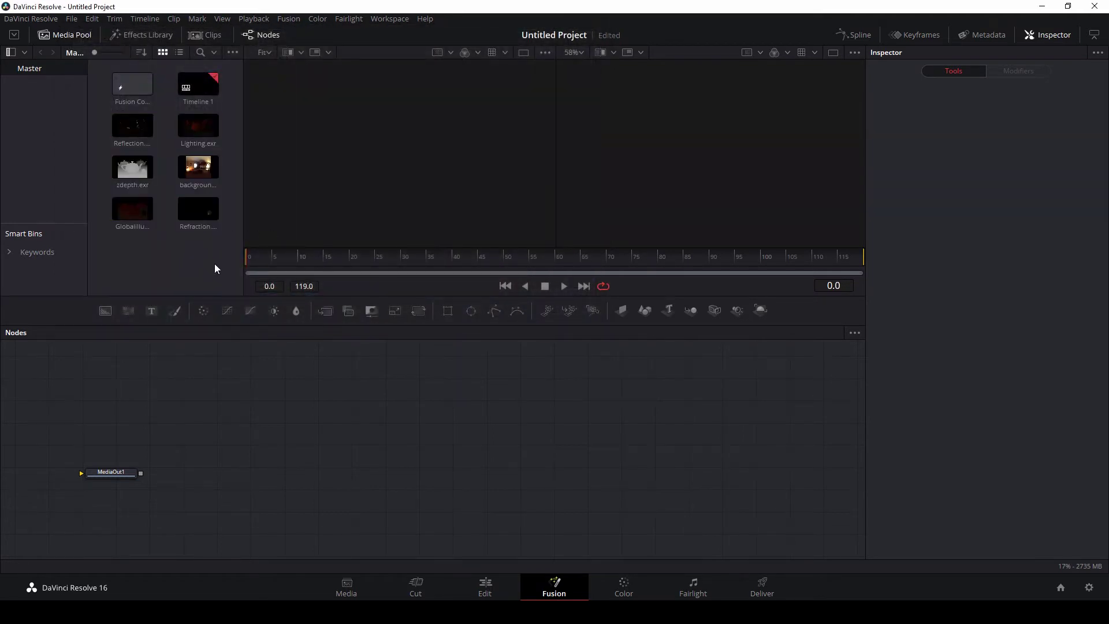
# Step: Drag all six EXR clips into the node graph and spread out the MediaIn nodes
pyautogui.moveTo(213, 263); pyautogui.dragTo(123, 116)
pyautogui.moveTo(126, 223); pyautogui.dragTo(284, 447)
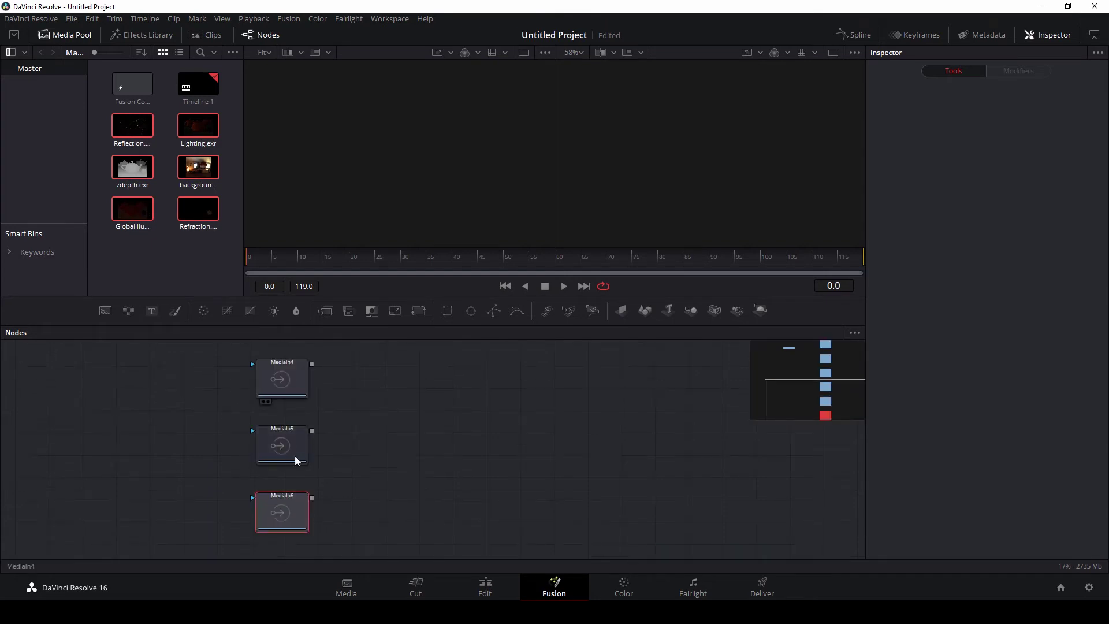
pyautogui.moveTo(285, 498); pyautogui.dragTo(410, 480)
pyautogui.moveTo(297, 500); pyautogui.dragTo(371, 401)
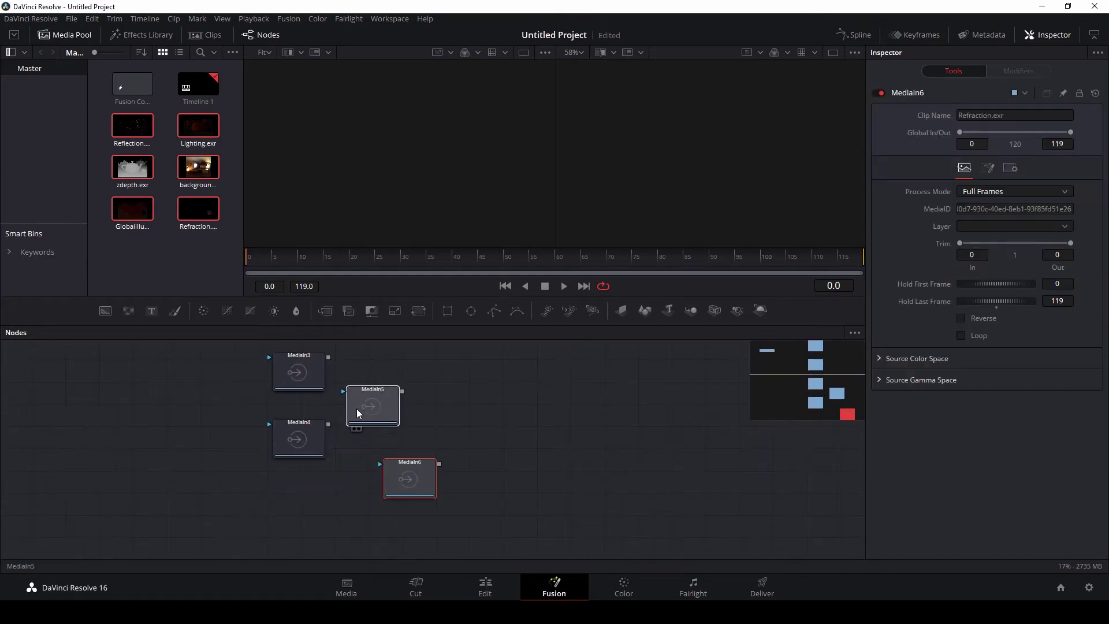
pyautogui.scroll(3, 342, 485)
pyautogui.moveTo(302, 502); pyautogui.dragTo(205, 436)
pyautogui.moveTo(318, 376); pyautogui.dragTo(389, 397)
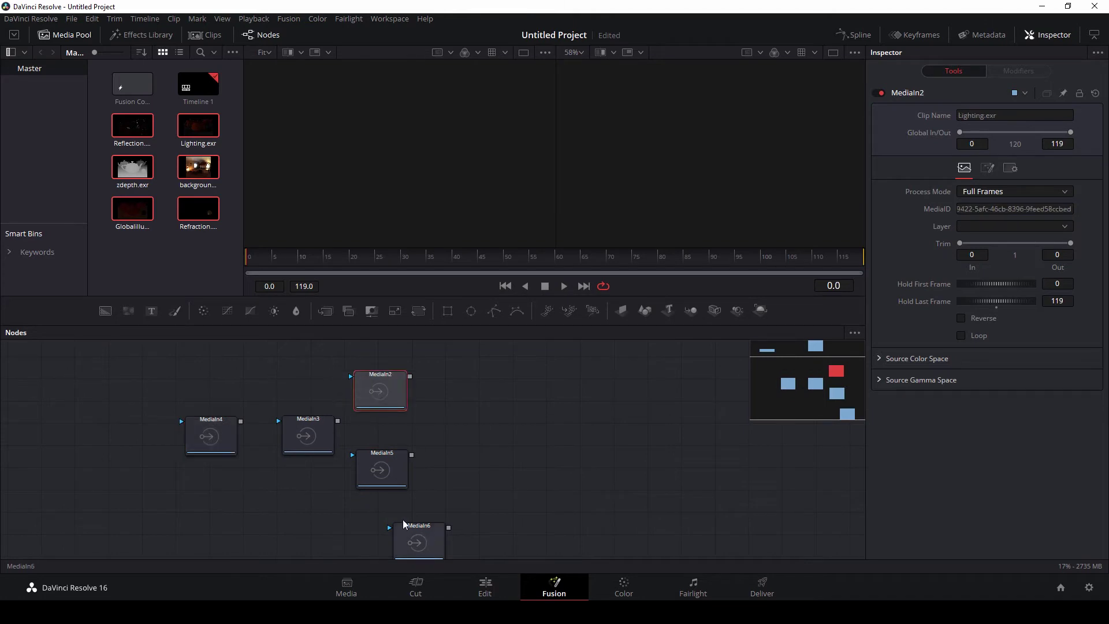
pyautogui.moveTo(404, 525); pyautogui.dragTo(456, 392)
pyautogui.scroll(3, 462, 416)
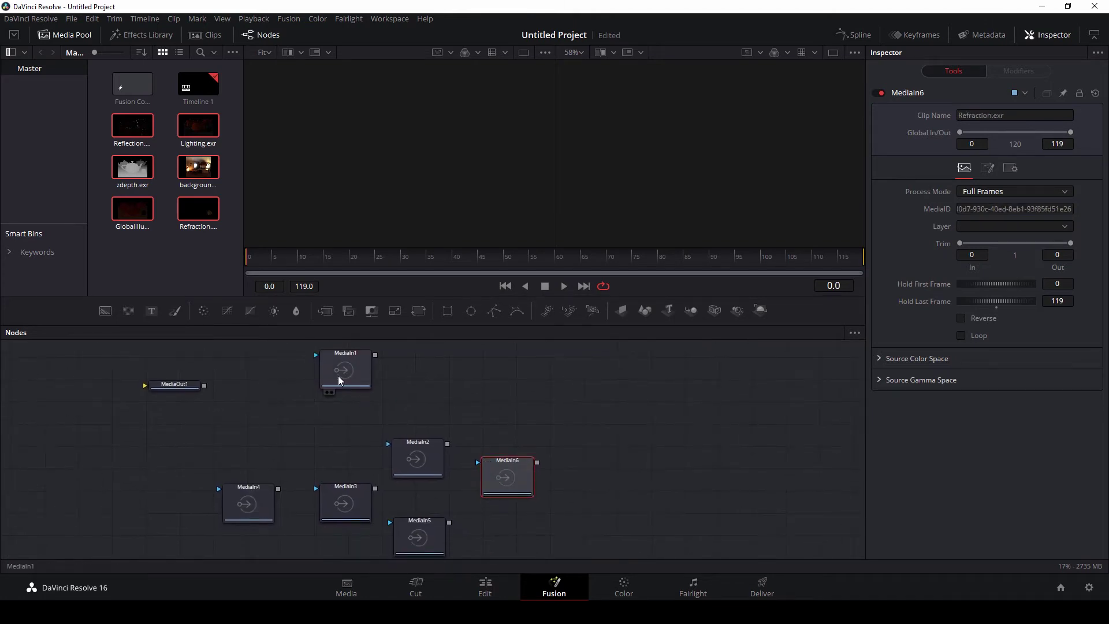
pyautogui.moveTo(346, 366); pyautogui.dragTo(334, 394)
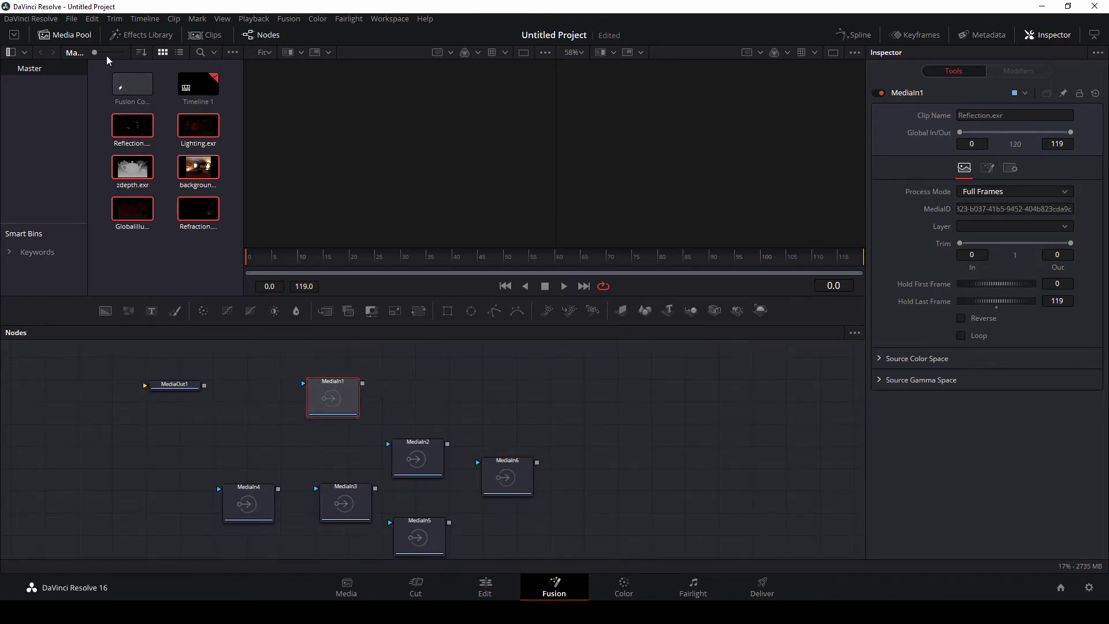
# Step: Close the Media Pool and view each MediaIn node in the left viewer to show its thumbnail
pyautogui.click(73, 36)
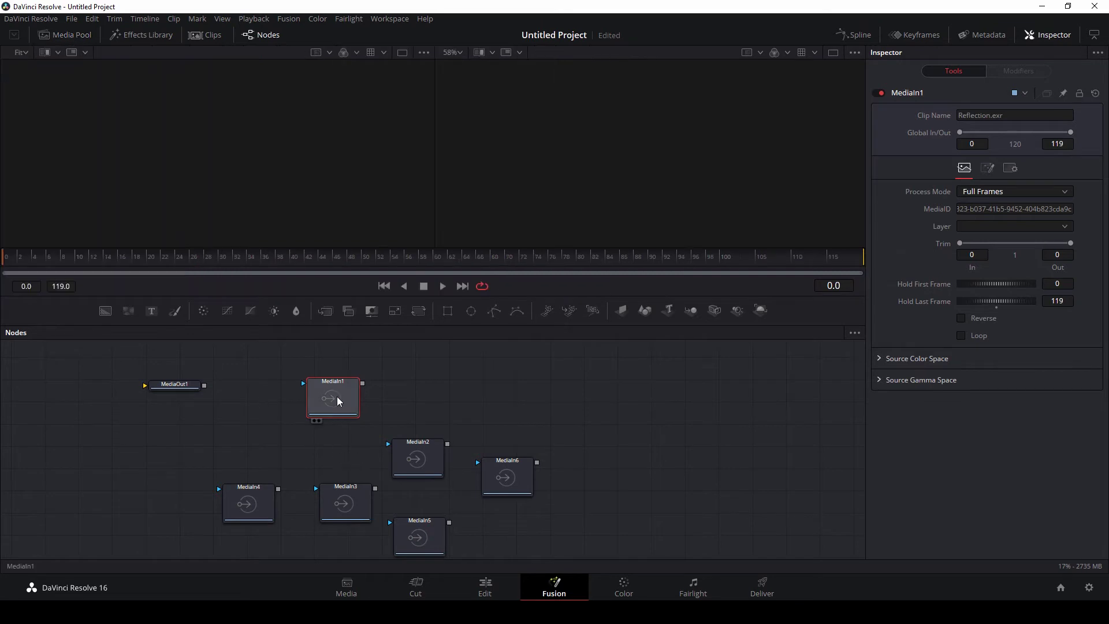
pyautogui.click(310, 421)
pyautogui.moveTo(275, 497); pyautogui.dragTo(269, 491)
pyautogui.click(268, 491)
pyautogui.press('1')
pyautogui.moveTo(346, 502); pyautogui.dragTo(338, 477)
pyautogui.press('1')
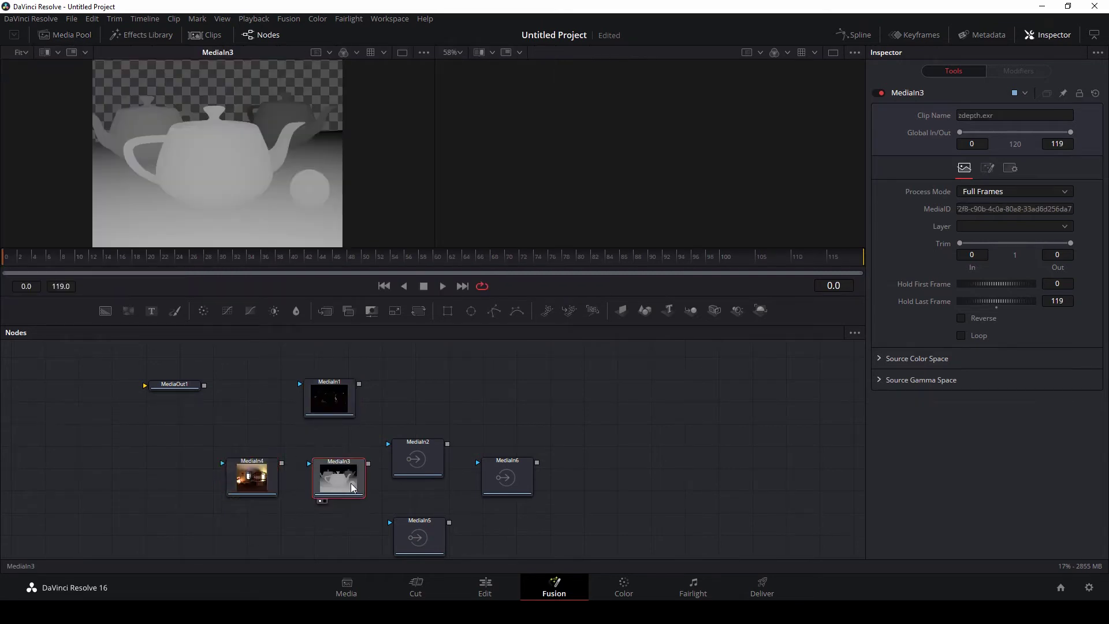
pyautogui.moveTo(418, 462); pyautogui.dragTo(430, 418)
pyautogui.press('1')
pyautogui.moveTo(510, 489); pyautogui.dragTo(546, 420)
pyautogui.press('1')
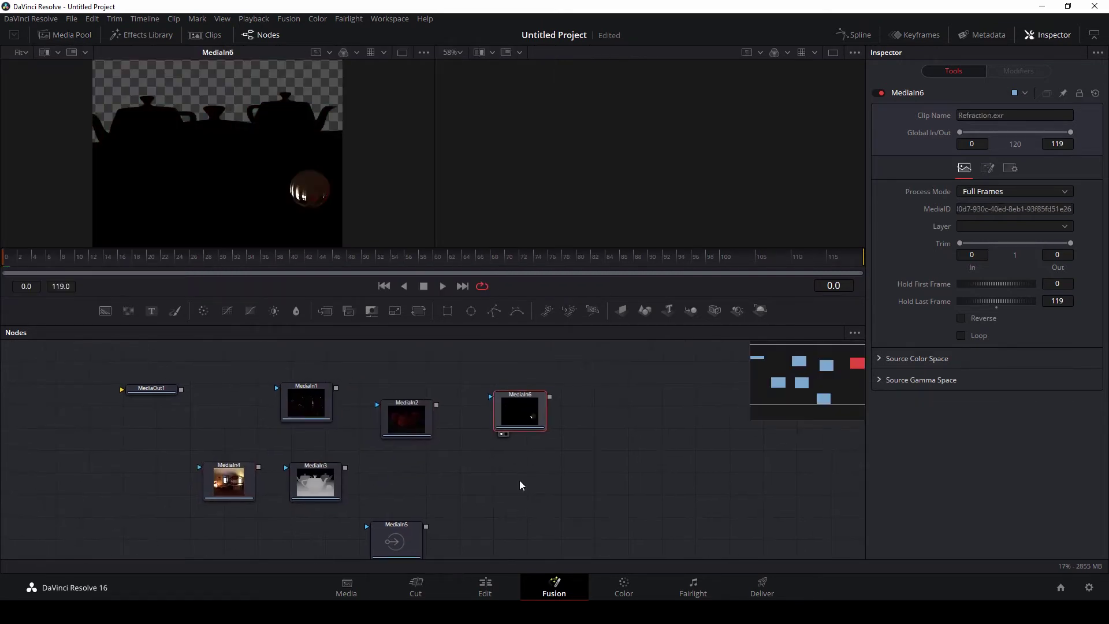
pyautogui.moveTo(403, 538); pyautogui.dragTo(465, 485)
pyautogui.press('1')
# Step: Tidy the layout, placing MediaIn1 right of MediaIn6, and deselect all nodes
pyautogui.scroll(1, 488, 496)
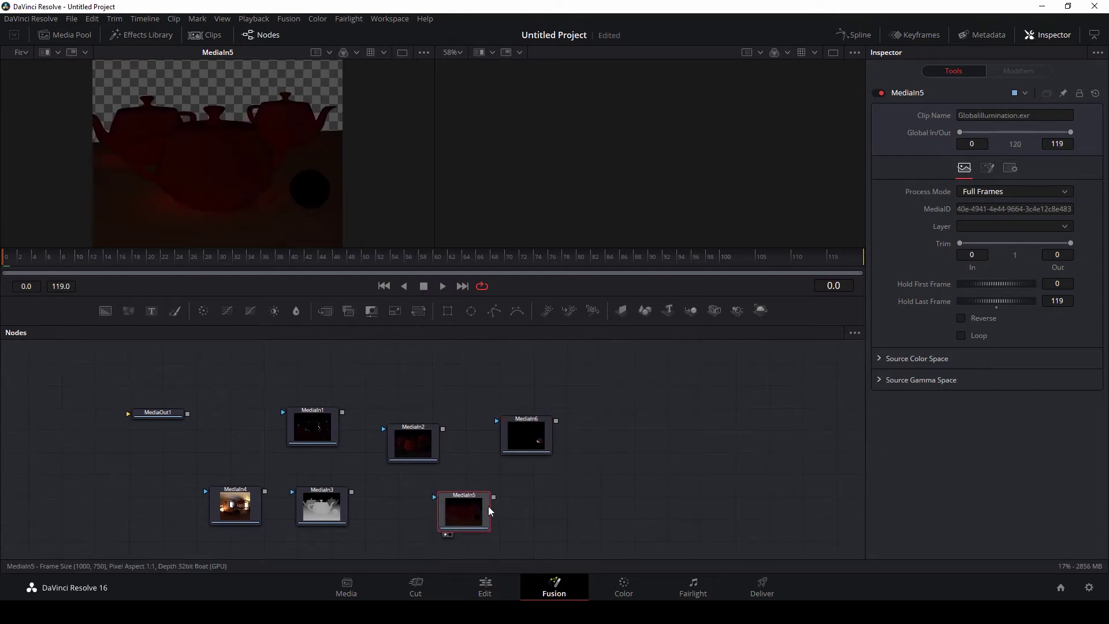
pyautogui.moveTo(312, 419); pyautogui.dragTo(620, 472)
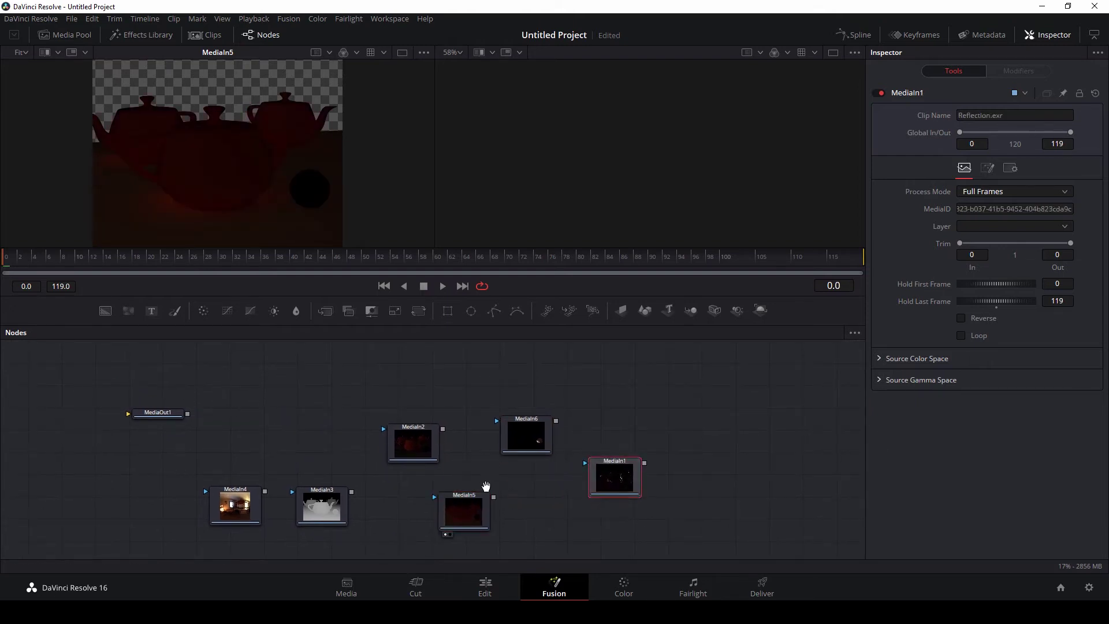
pyautogui.scroll(1, 473, 511)
pyautogui.moveTo(473, 524); pyautogui.dragTo(486, 517)
pyautogui.moveTo(426, 457); pyautogui.dragTo(421, 425)
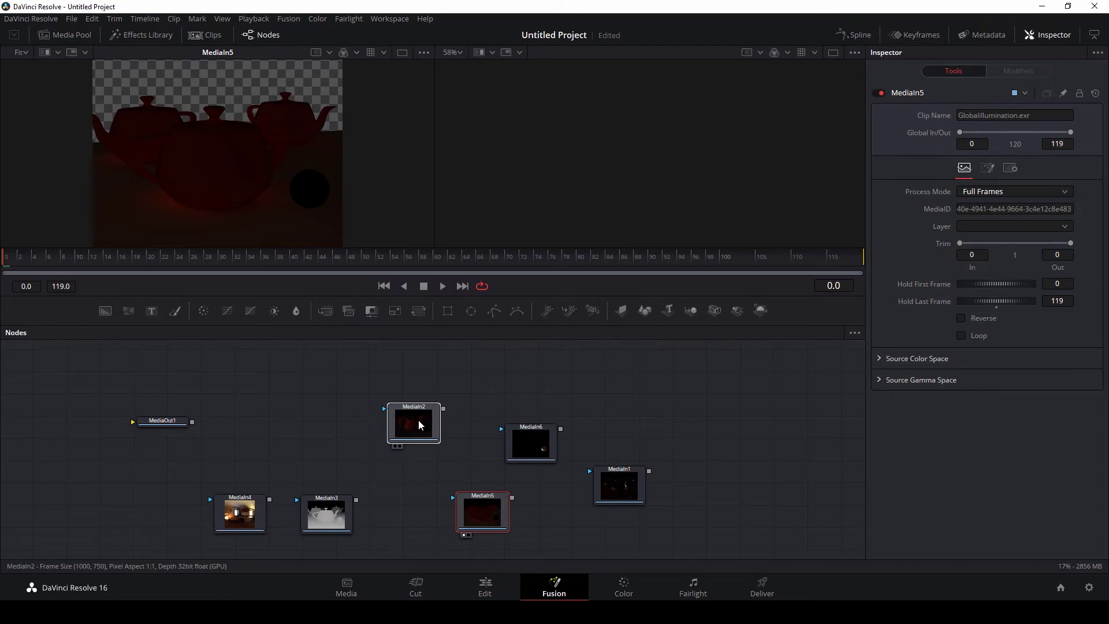
pyautogui.click(332, 412)
# Step: Add Merge1 and connect MediaIn2 (Lighting.exr) as its foreground
pyautogui.click(327, 312)
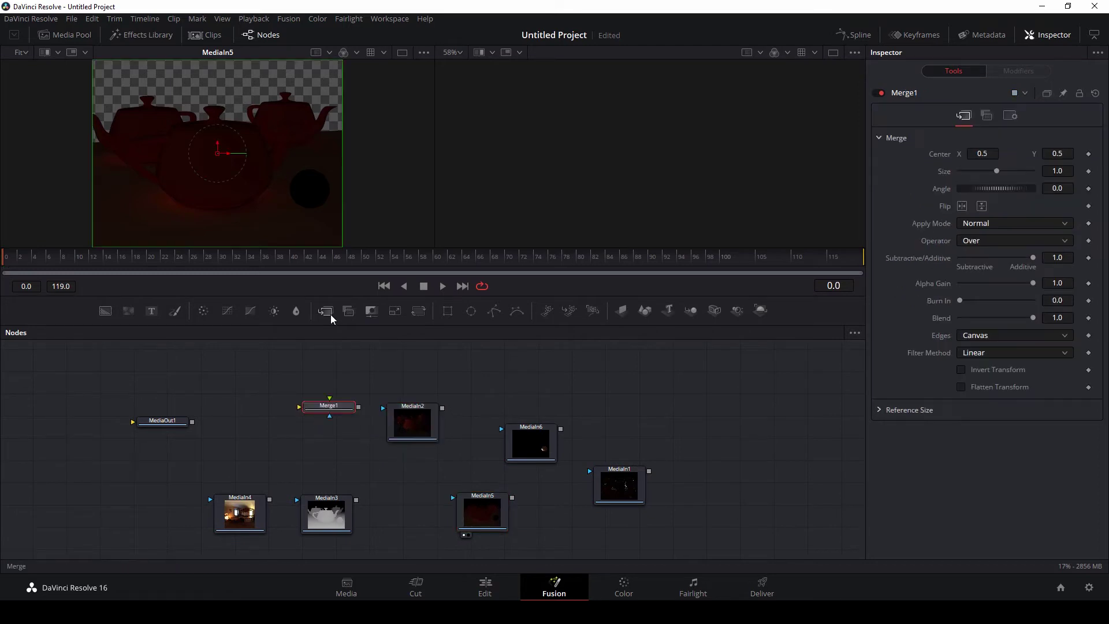
pyautogui.moveTo(338, 406)
pyautogui.mouseDown()
pyautogui.moveTo(333, 416)
pyautogui.moveTo(241, 395)
pyautogui.moveTo(273, 363)
pyautogui.moveTo(328, 423)
pyautogui.mouseUp()
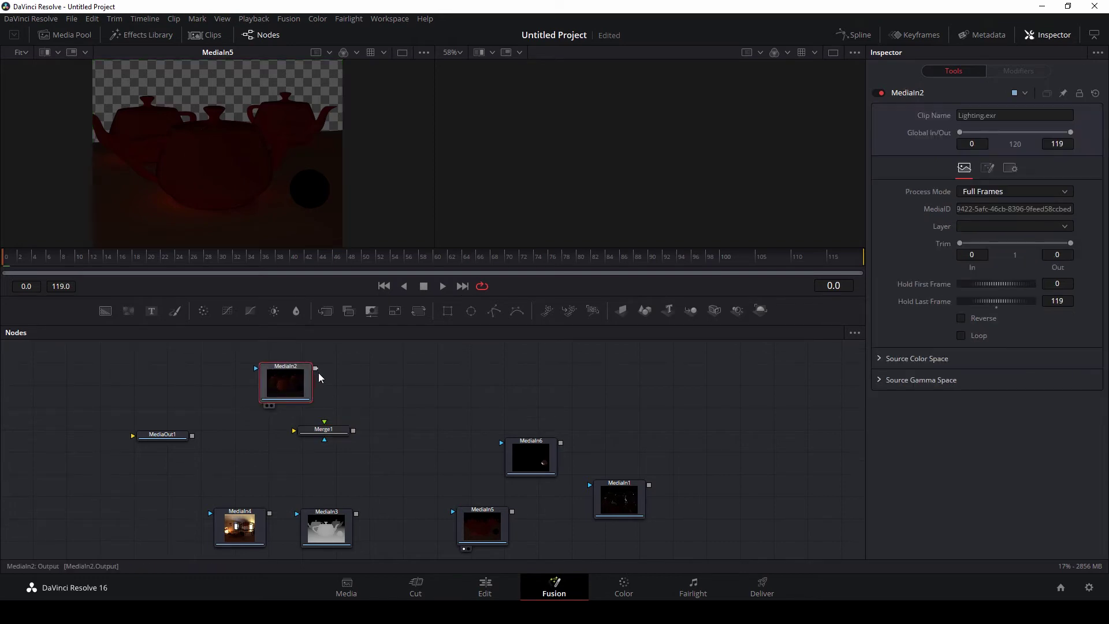
pyautogui.click(324, 431)
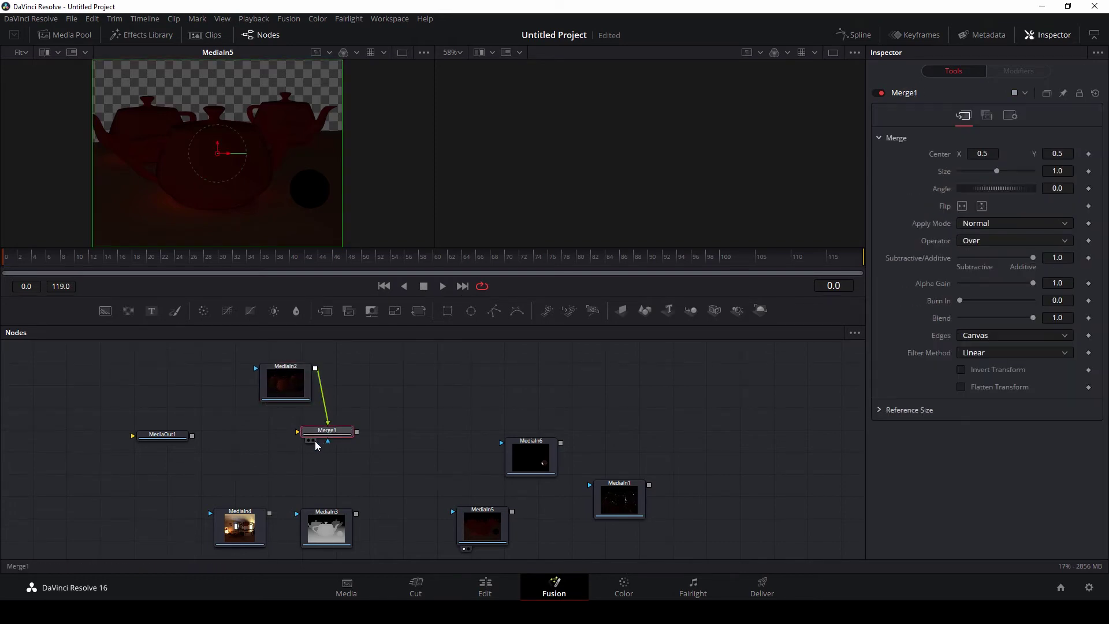
pyautogui.moveTo(286, 381); pyautogui.dragTo(313, 381)
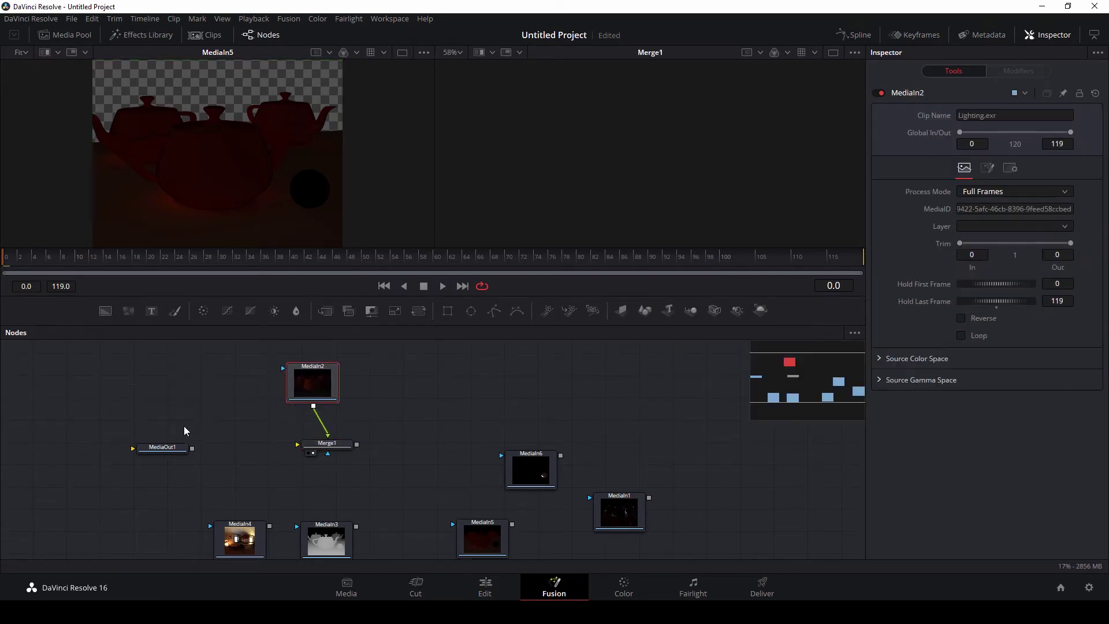
pyautogui.moveTo(134, 445); pyautogui.dragTo(106, 439)
# Step: Connect MediaIn4 (backgroung.exr) as Merge1's background and view the result in the right viewer
pyautogui.moveTo(239, 540)
pyautogui.mouseDown()
pyautogui.moveTo(202, 456)
pyautogui.moveTo(277, 458)
pyautogui.moveTo(295, 445)
pyautogui.mouseUp()
pyautogui.click(315, 447)
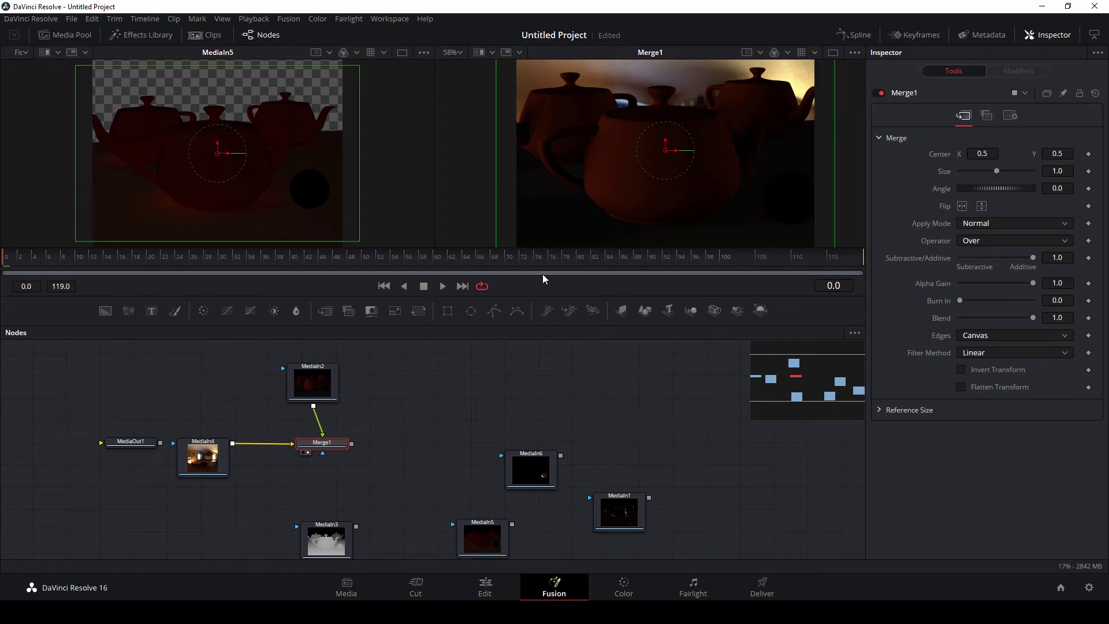
pyautogui.hotkey('ctrl', 'f')
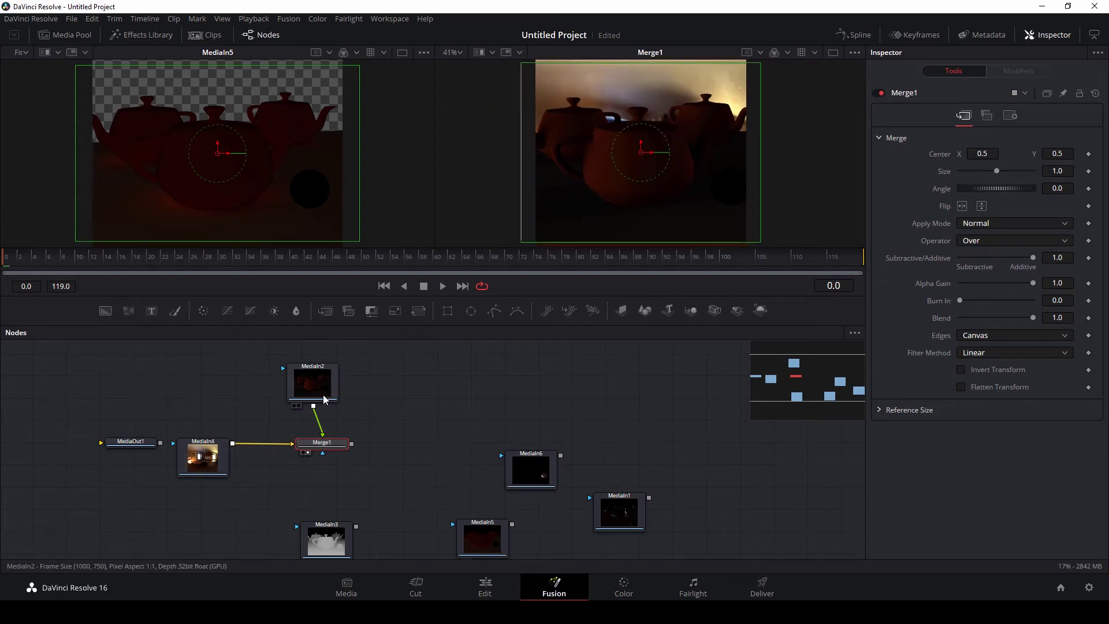
pyautogui.moveTo(192, 456); pyautogui.dragTo(188, 457)
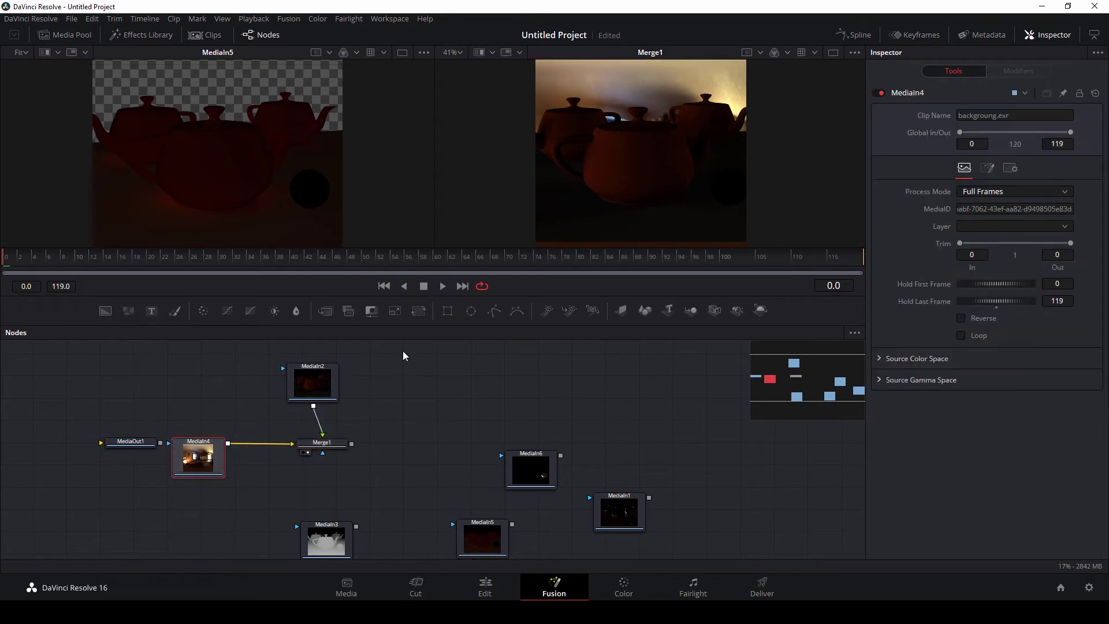
# Step: Insert a Resize node after MediaIn4 at 1000 x 750, and shift MediaOut1 and MediaIn4 left
pyautogui.click(395, 312)
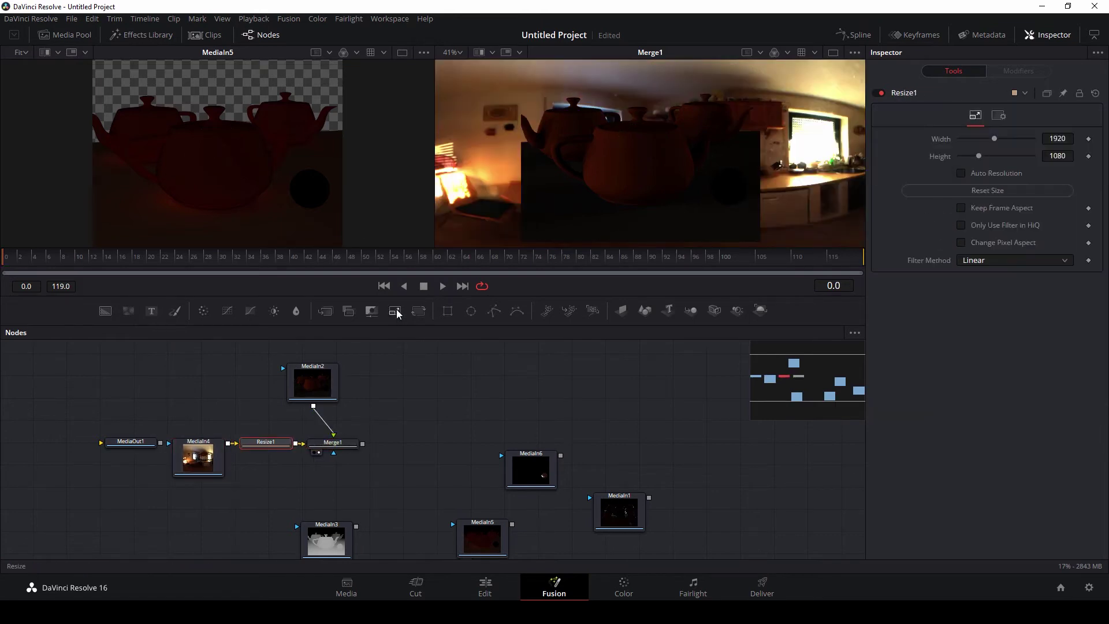
pyautogui.moveTo(316, 383)
pyautogui.click(1052, 139)
pyautogui.click(1055, 156)
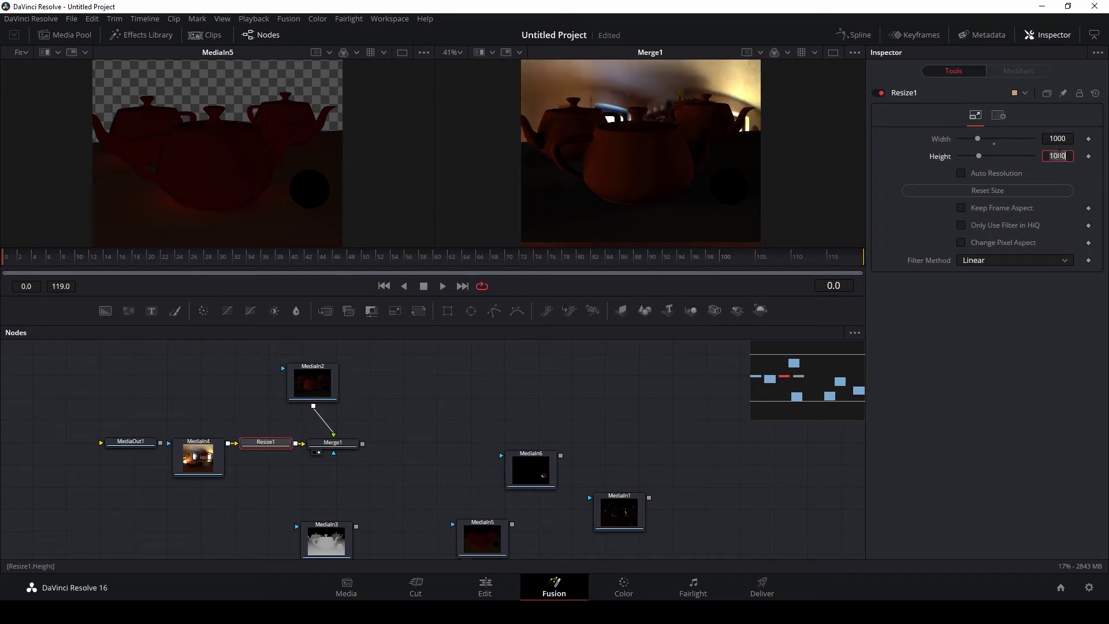
pyautogui.write('750')
pyautogui.hotkey('shift', 'Tab')
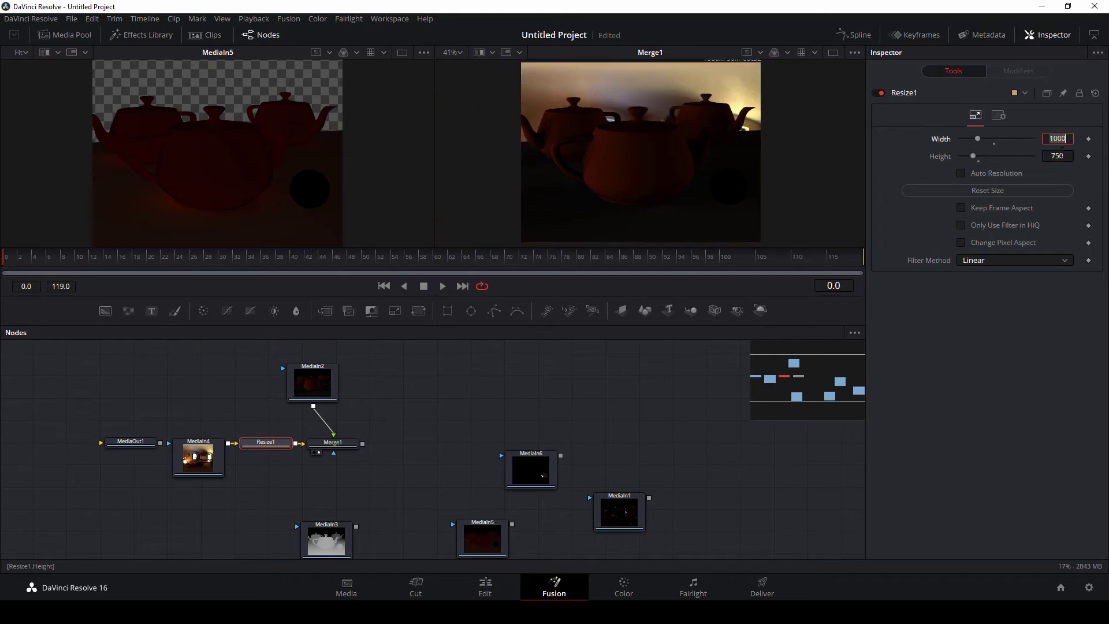
pyautogui.moveTo(136, 448); pyautogui.dragTo(72, 448)
pyautogui.moveTo(196, 459); pyautogui.dragTo(153, 462)
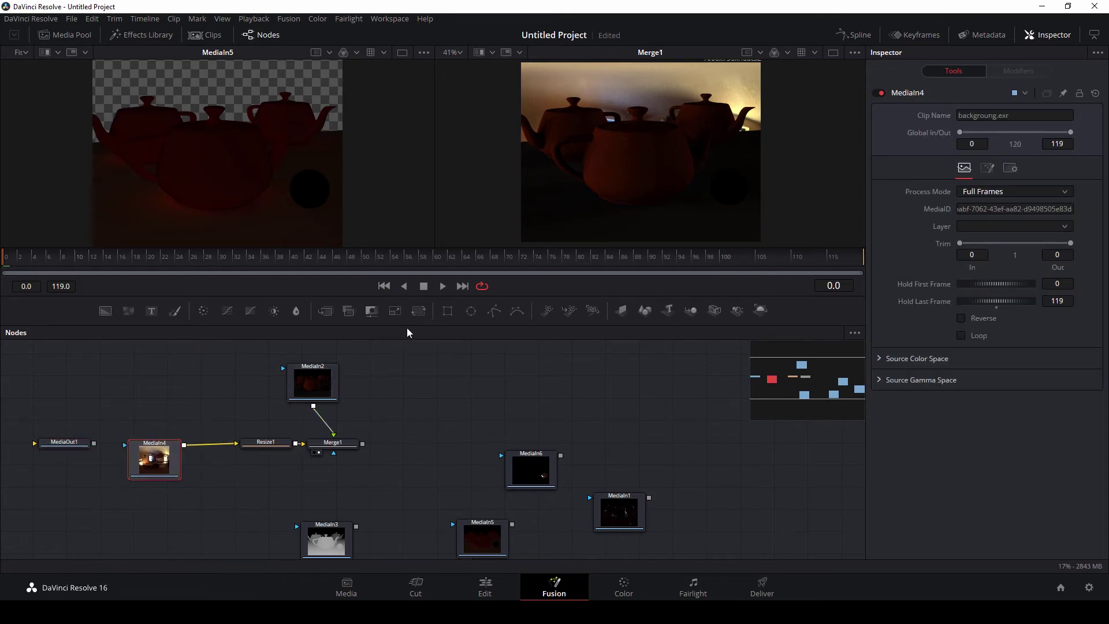
# Step: Add a Transform after MediaIn4 that enlarges the background and centres it near 0.48, 0.62
pyautogui.click(417, 313)
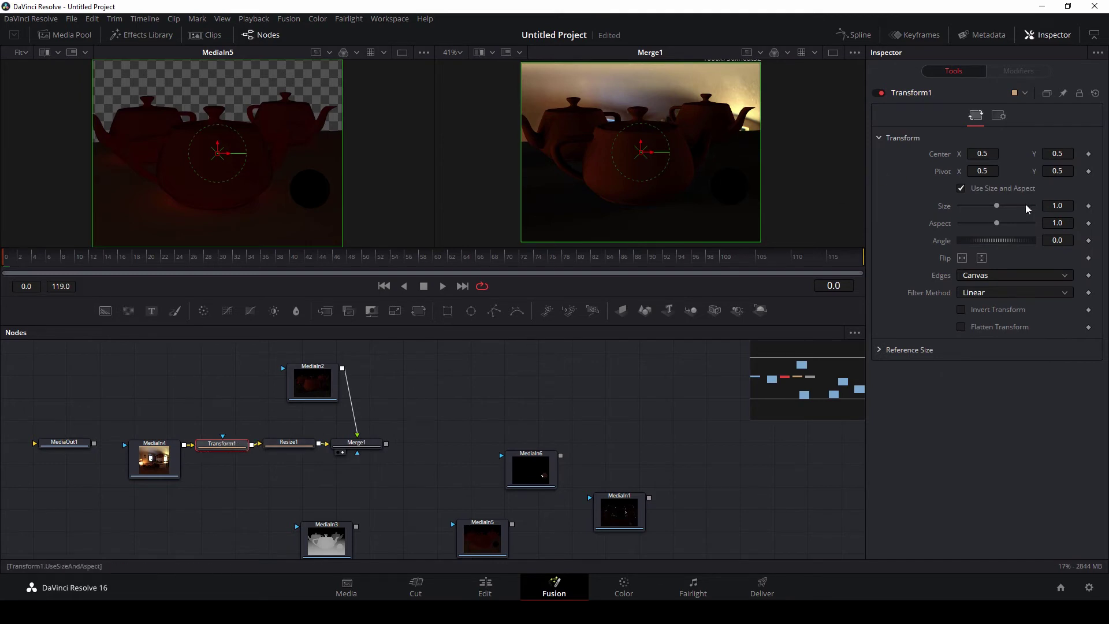
pyautogui.moveTo(999, 206); pyautogui.dragTo(1023, 210)
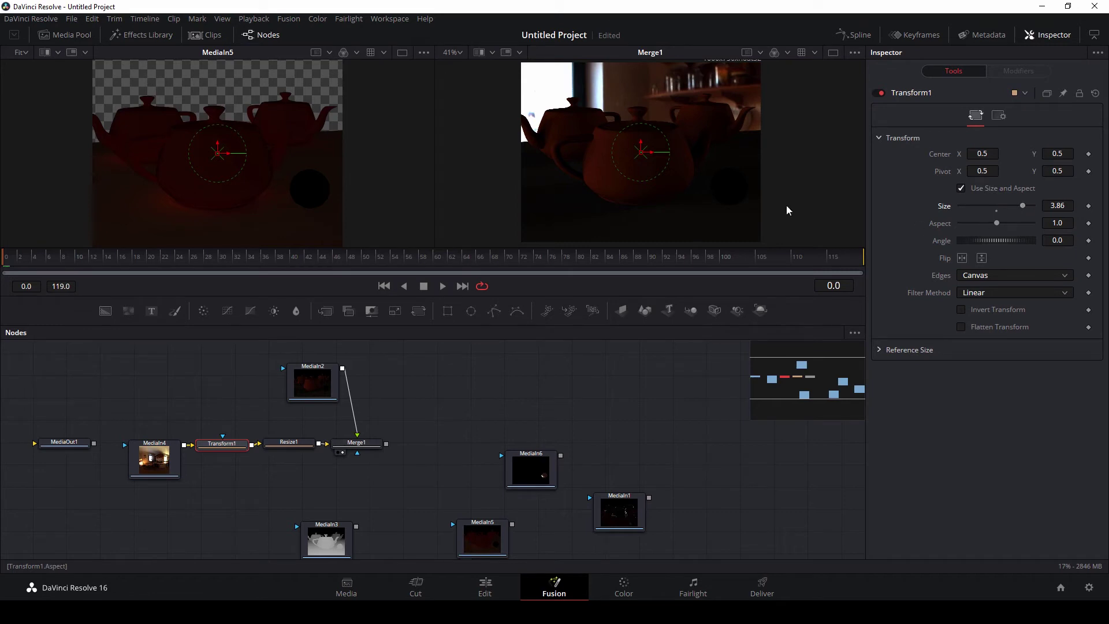
pyautogui.moveTo(641, 153); pyautogui.dragTo(637, 131)
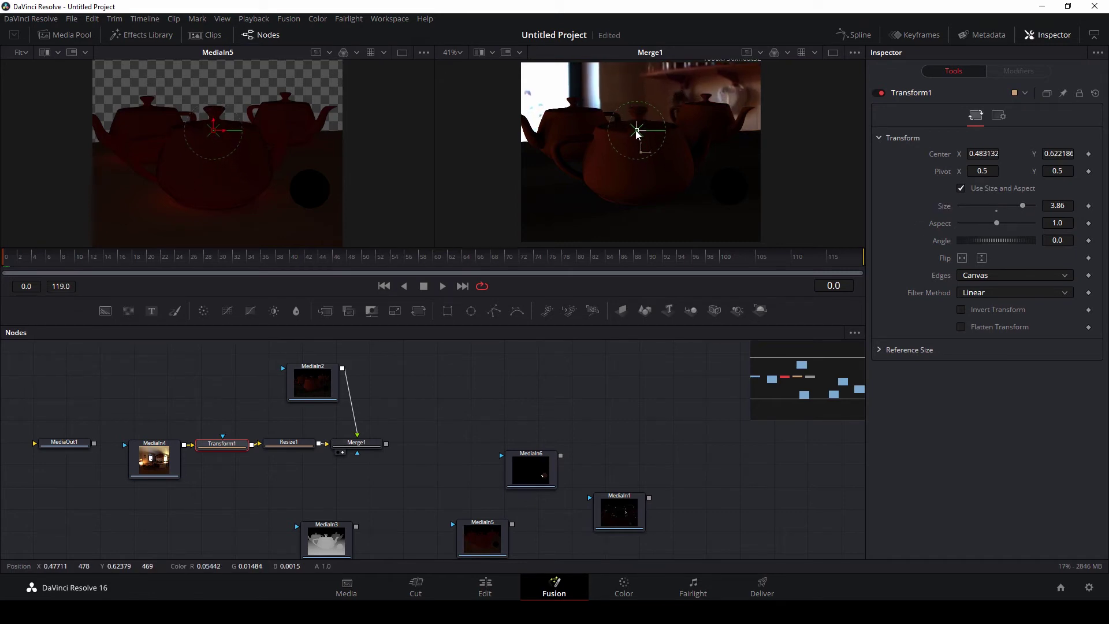
# Step: Arrange MediaIn2, MediaIn6 and MediaIn5 in the Node editor near the merge chain
pyautogui.hscroll(2, 324, 394)
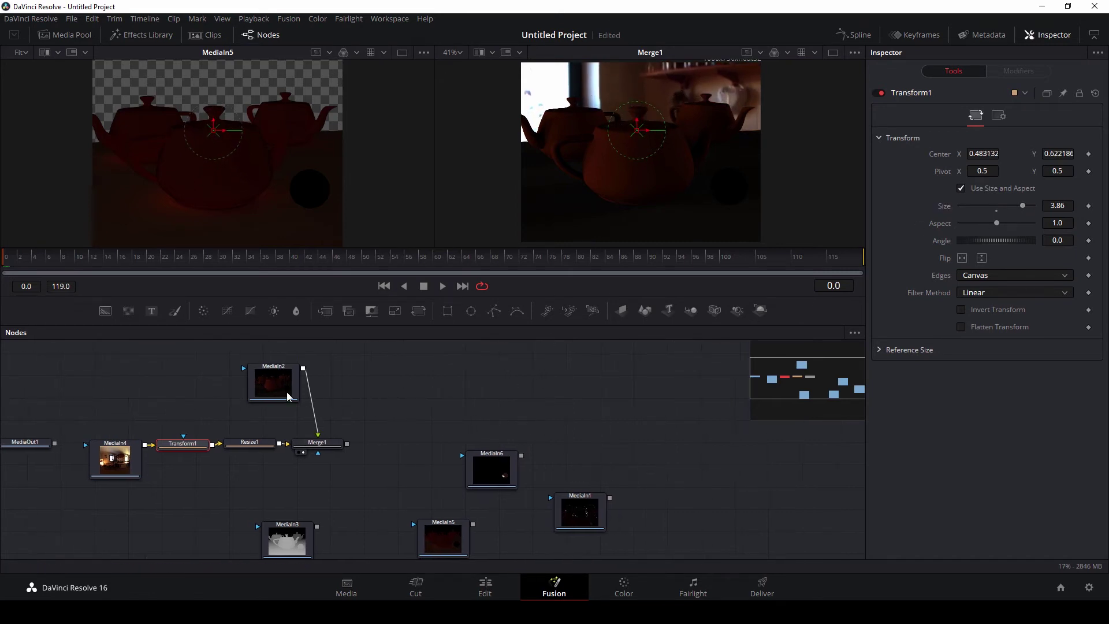
pyautogui.moveTo(287, 396); pyautogui.dragTo(329, 384)
pyautogui.scroll(2, 319, 374)
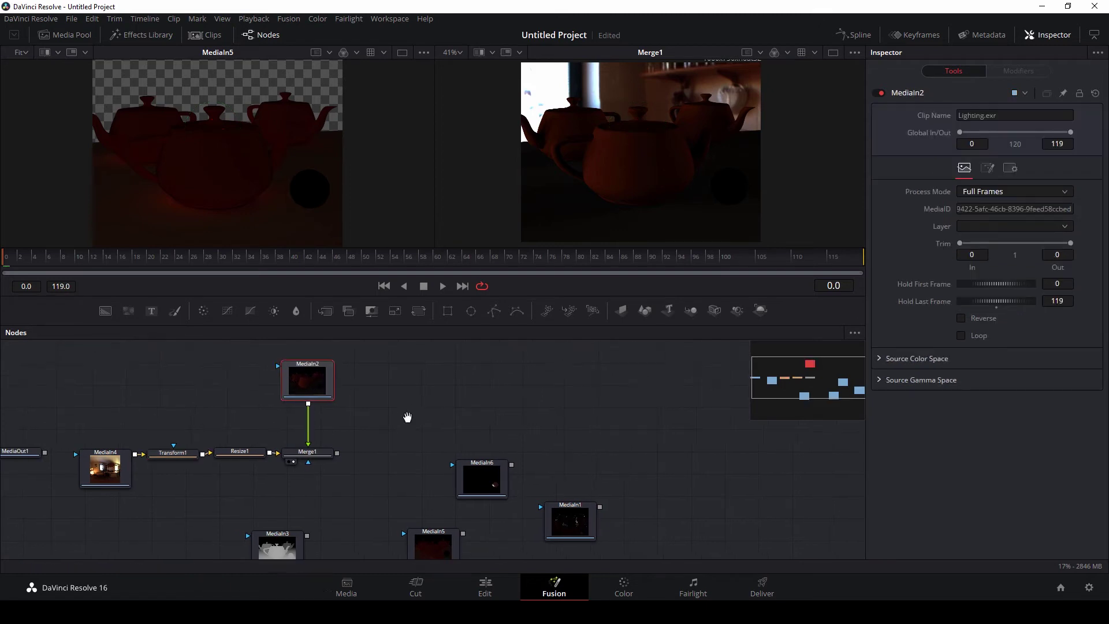
pyautogui.scroll(-2, 407, 417)
pyautogui.moveTo(491, 456); pyautogui.dragTo(637, 463)
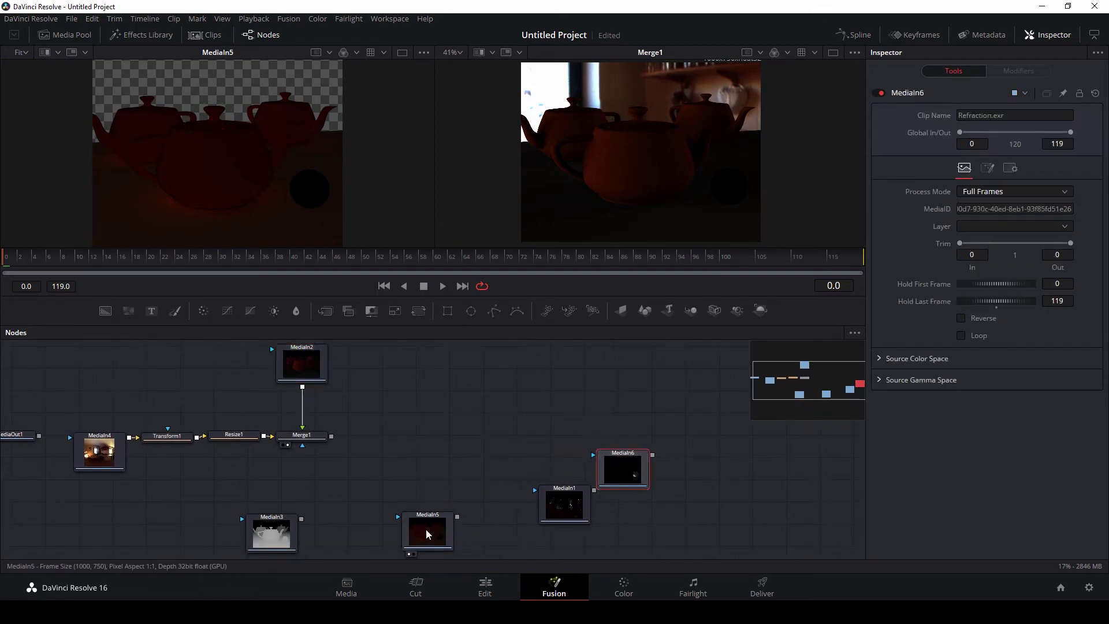
pyautogui.scroll(1, 398, 456)
pyautogui.moveTo(432, 501)
pyautogui.mouseDown()
pyautogui.moveTo(394, 500)
pyautogui.moveTo(457, 464)
pyautogui.moveTo(330, 456)
pyautogui.mouseUp()
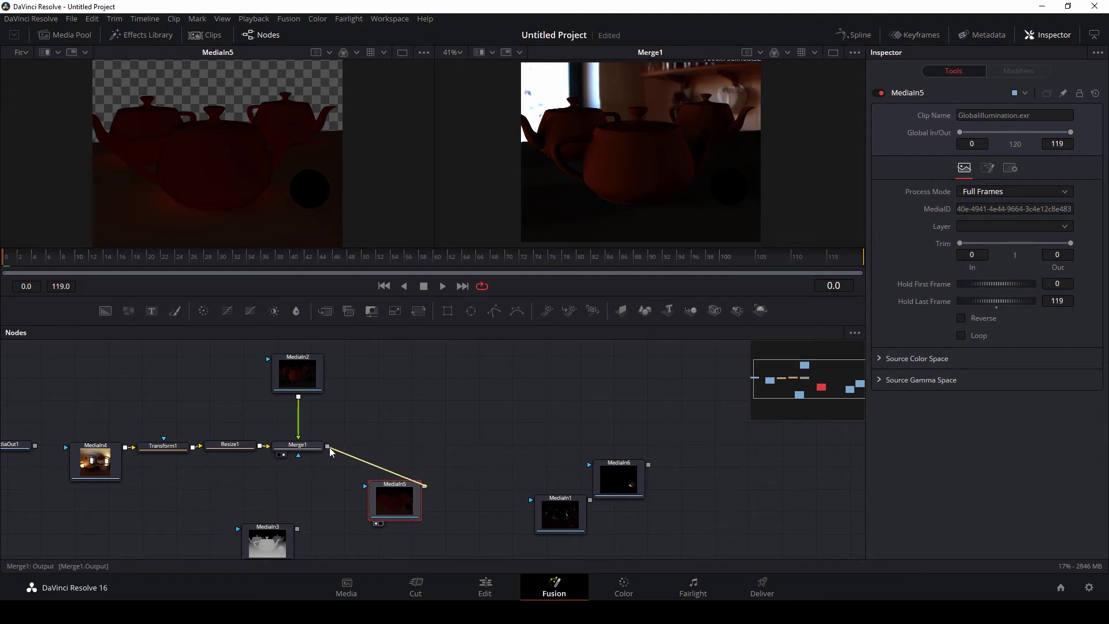
# Step: Set up Merge2 with the MediaIn5 global illumination pass and Apply Mode Screen, viewing its result
pyautogui.moveTo(460, 488); pyautogui.dragTo(389, 450)
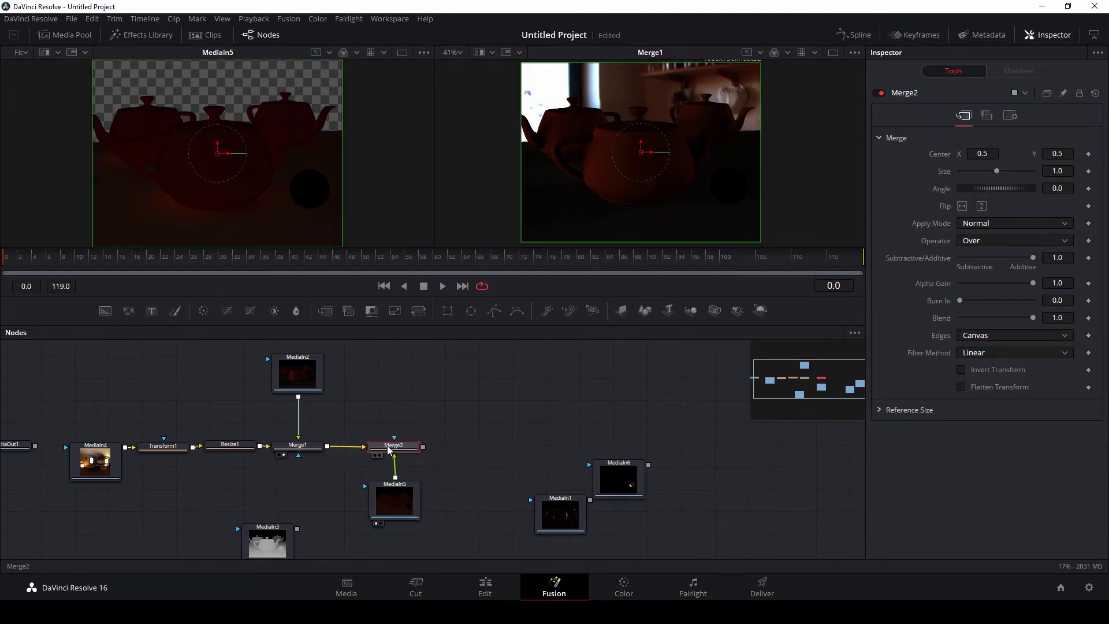
pyautogui.hscroll(2, 390, 450)
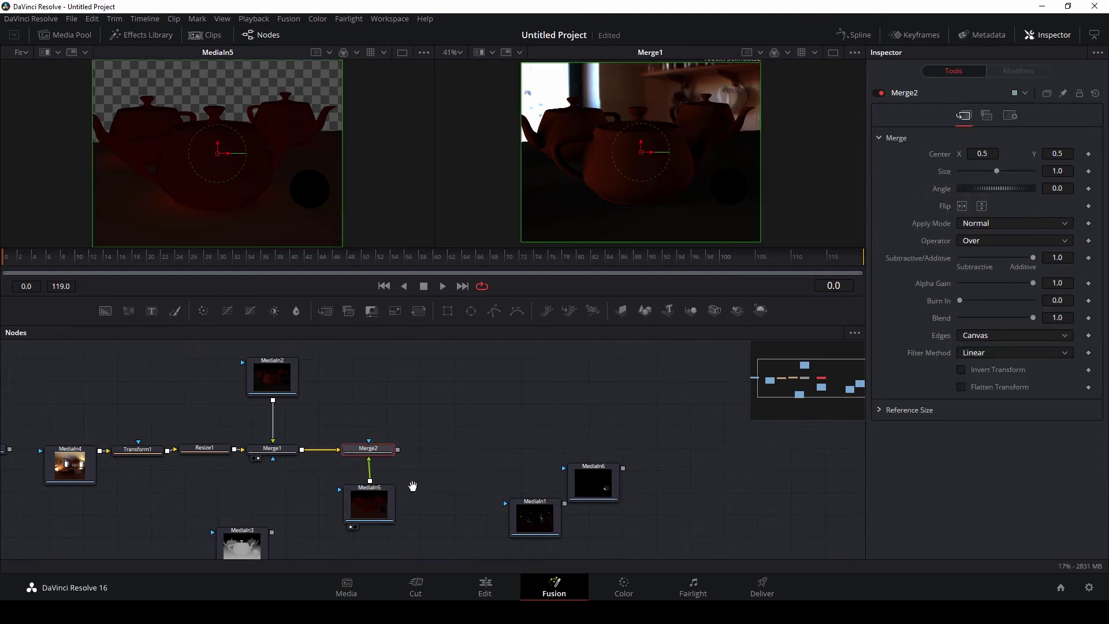
pyautogui.click(353, 459)
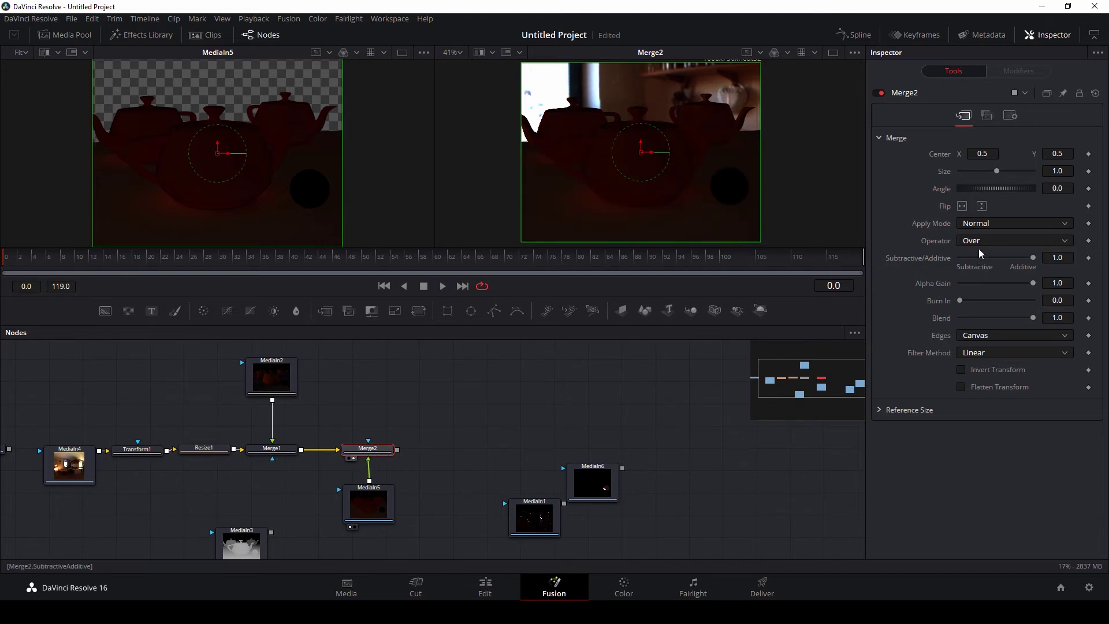
pyautogui.click(986, 223)
pyautogui.click(987, 252)
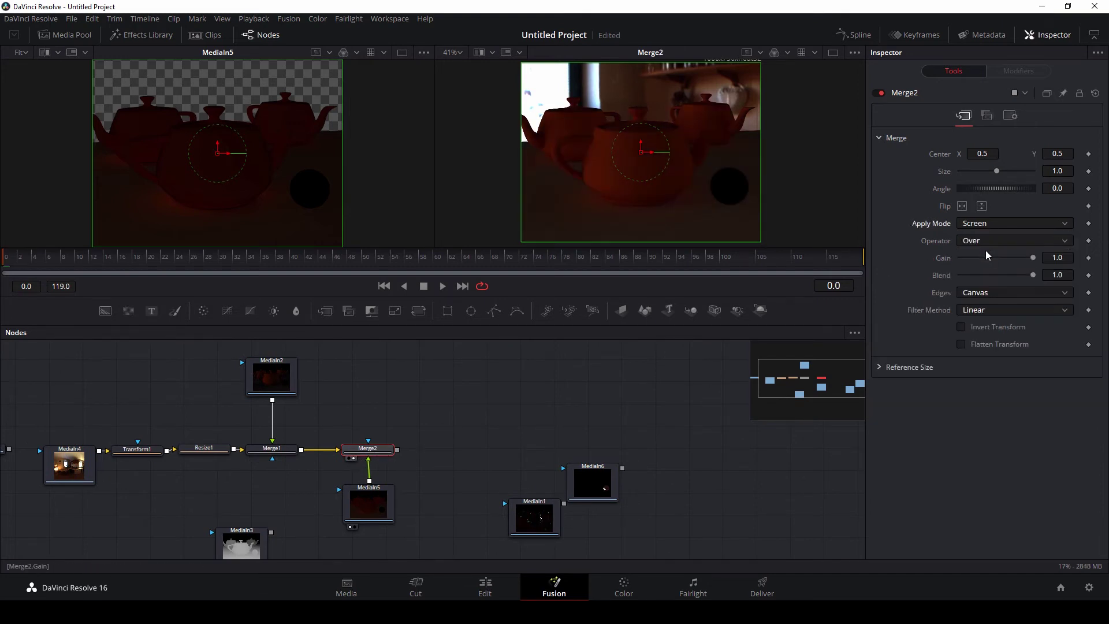
# Step: Set up Merge3 with the MediaIn1 pass and Apply Mode Screen, viewing its result
pyautogui.moveTo(667, 410); pyautogui.dragTo(573, 401)
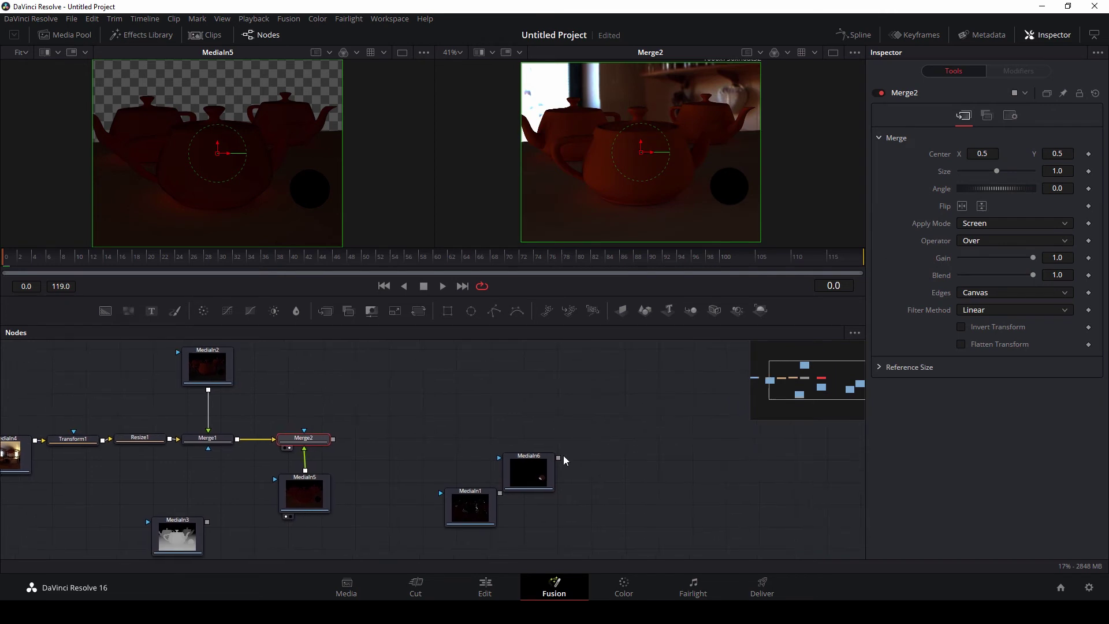
pyautogui.moveTo(452, 498)
pyautogui.mouseDown()
pyautogui.moveTo(412, 492)
pyautogui.moveTo(335, 440)
pyautogui.mouseUp()
pyautogui.moveTo(488, 481); pyautogui.dragTo(417, 437)
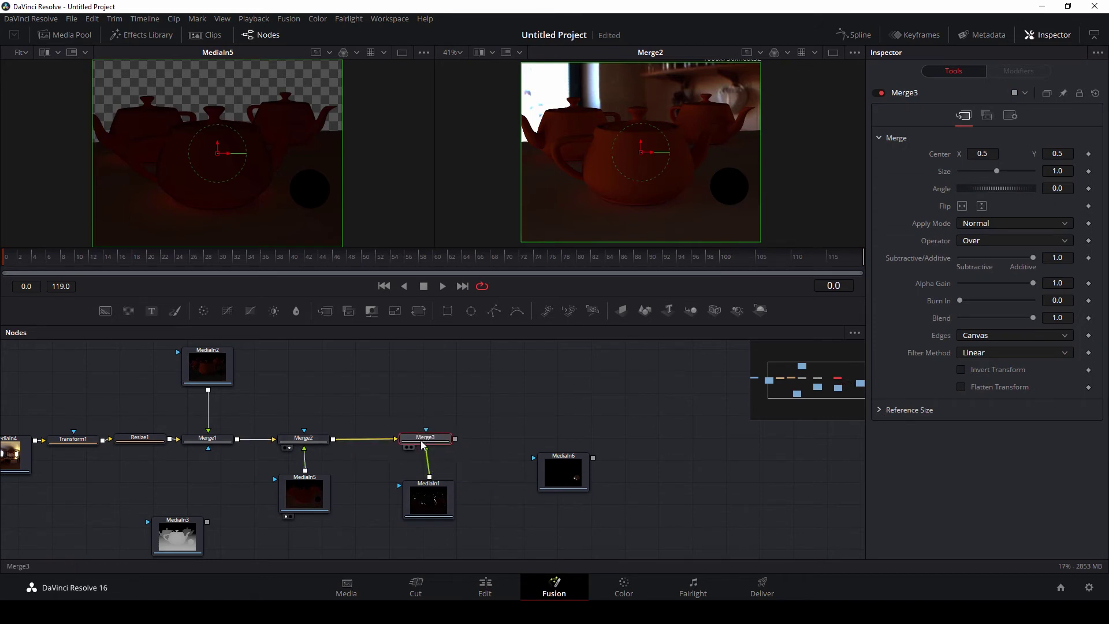
pyautogui.click(413, 449)
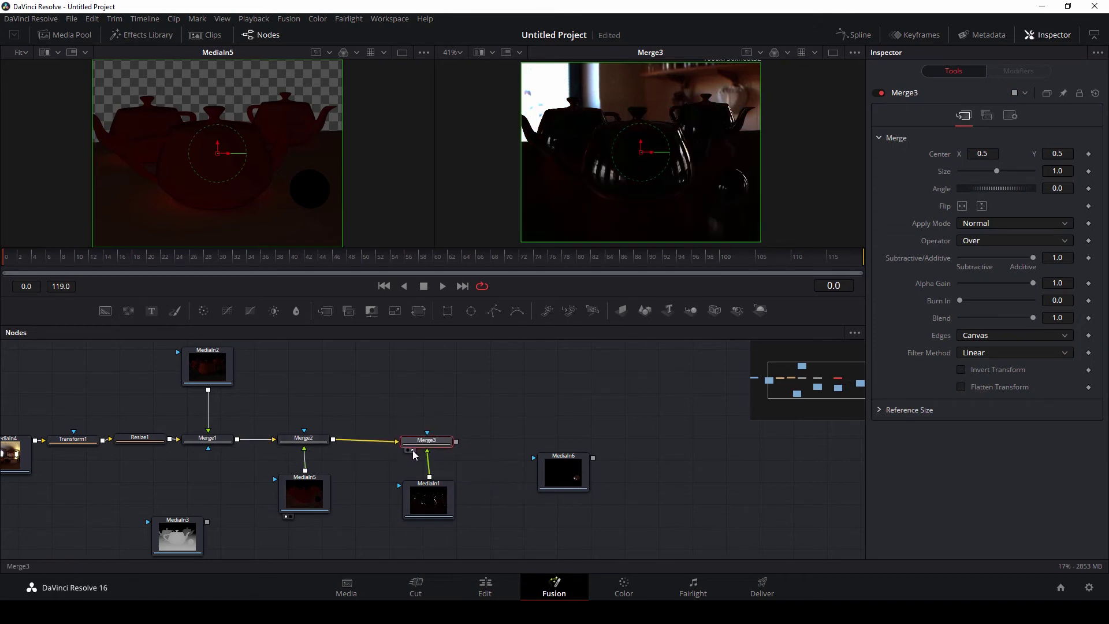
pyautogui.click(993, 225)
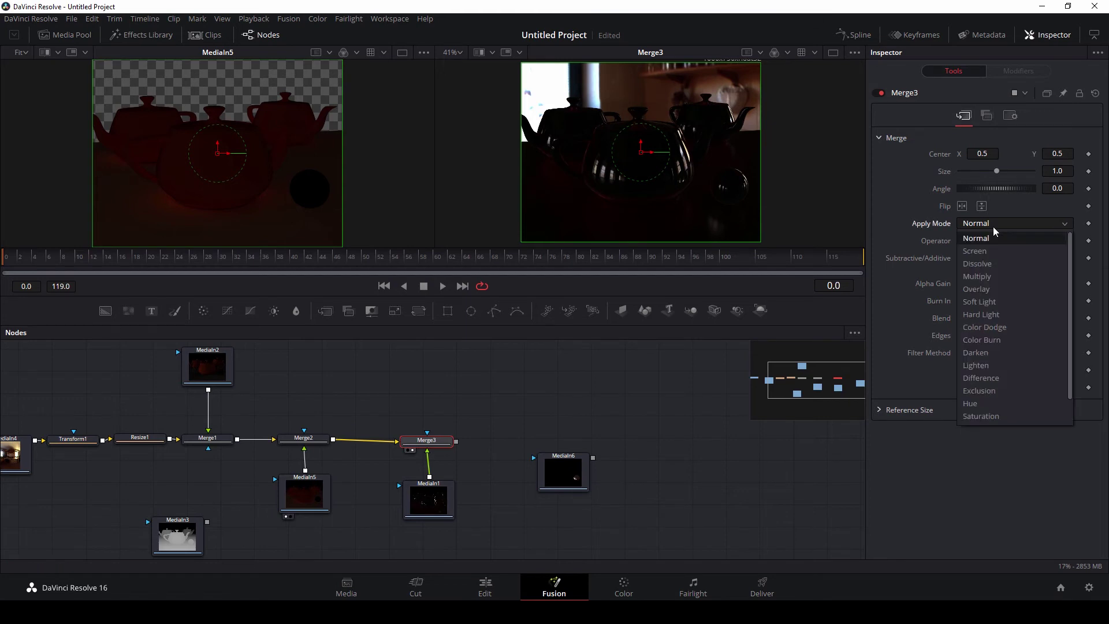
pyautogui.click(988, 250)
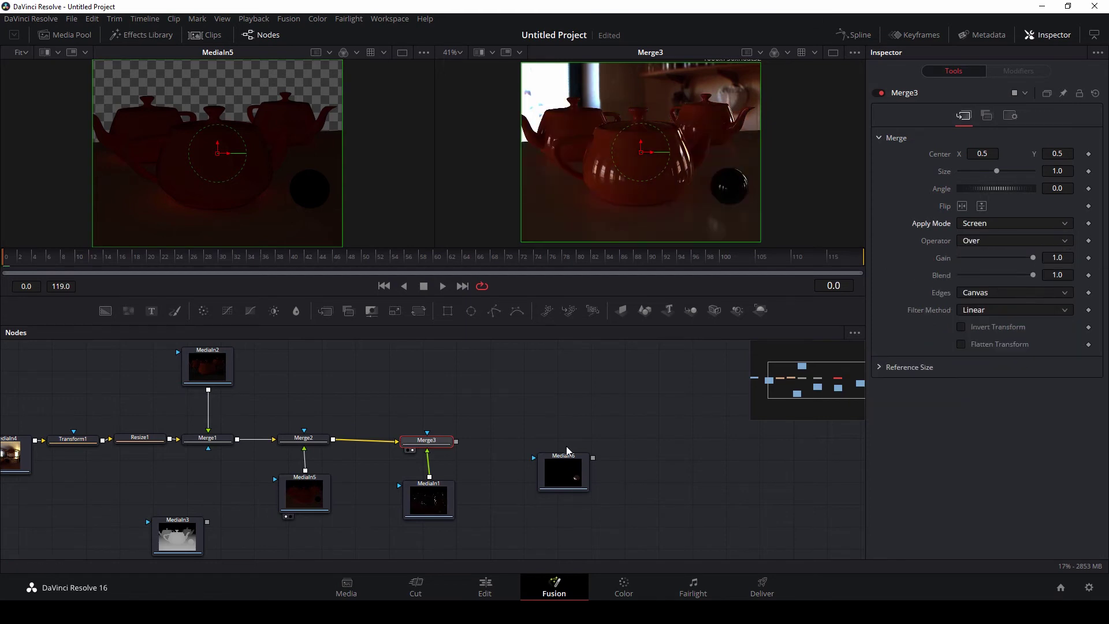
# Step: Add Merge4 after Merge3 to screen the MediaIn6 refraction pass, viewing its result
pyautogui.moveTo(566, 451); pyautogui.dragTo(487, 444)
pyautogui.click(489, 473)
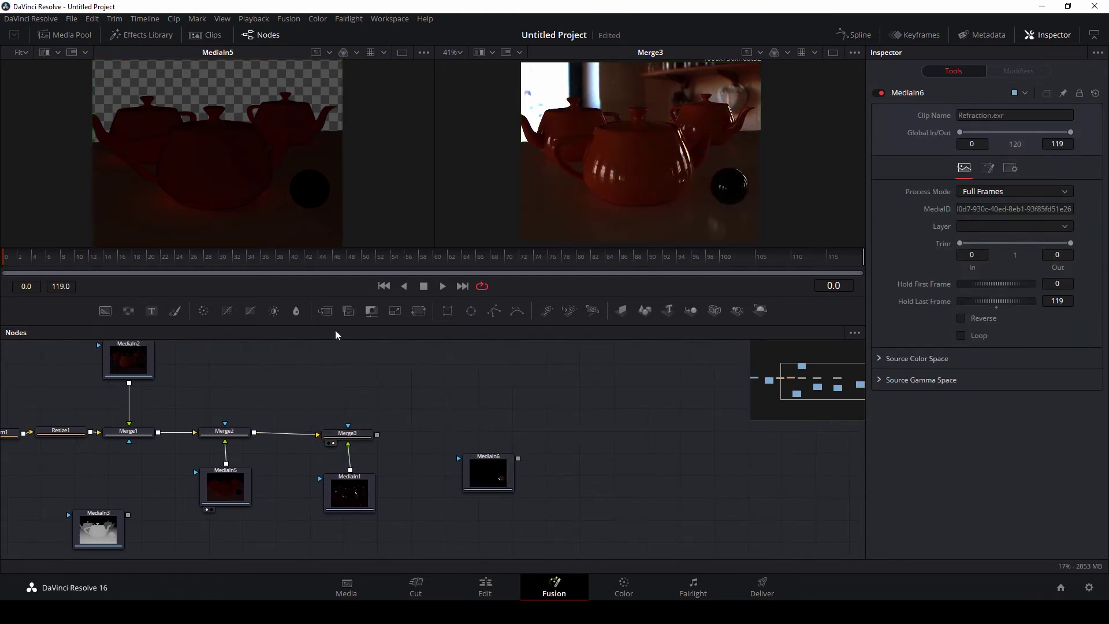
pyautogui.moveTo(325, 310)
pyautogui.mouseDown()
pyautogui.moveTo(410, 367)
pyautogui.moveTo(441, 447)
pyautogui.moveTo(416, 446)
pyautogui.moveTo(520, 475)
pyautogui.moveTo(447, 500)
pyautogui.mouseUp()
pyautogui.click(435, 457)
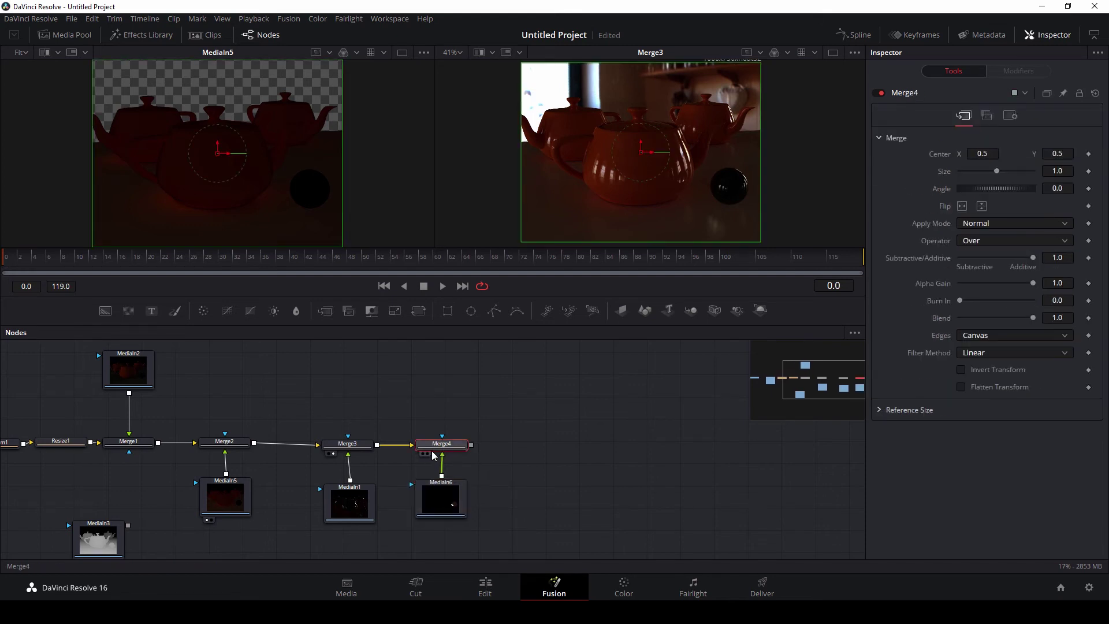
pyautogui.click(427, 454)
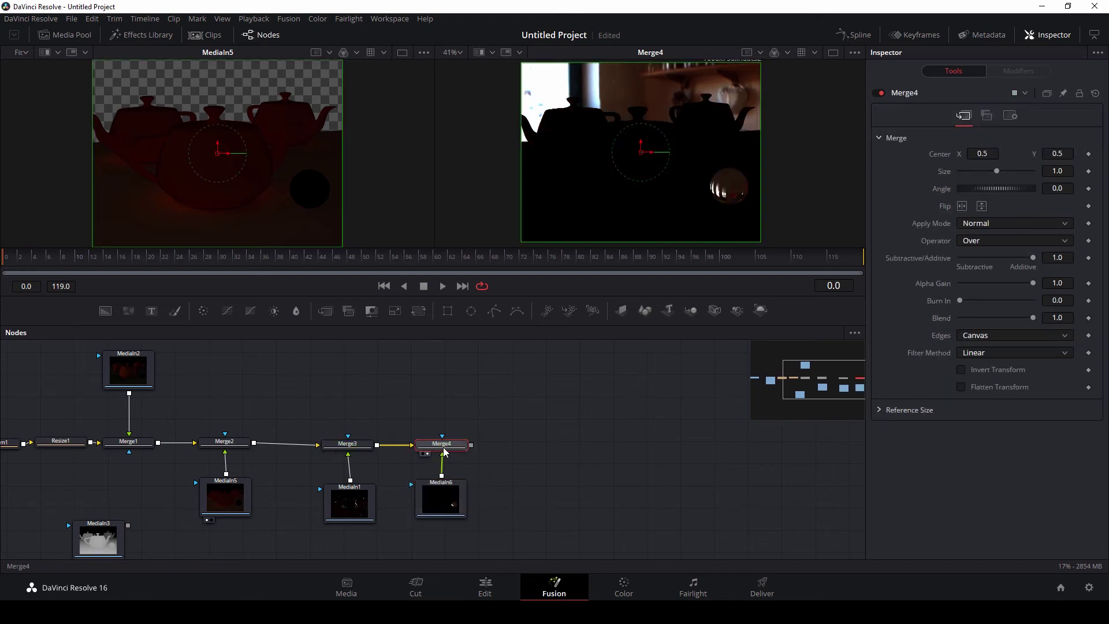
pyautogui.click(994, 223)
pyautogui.press('Escape')
pyautogui.click(991, 254)
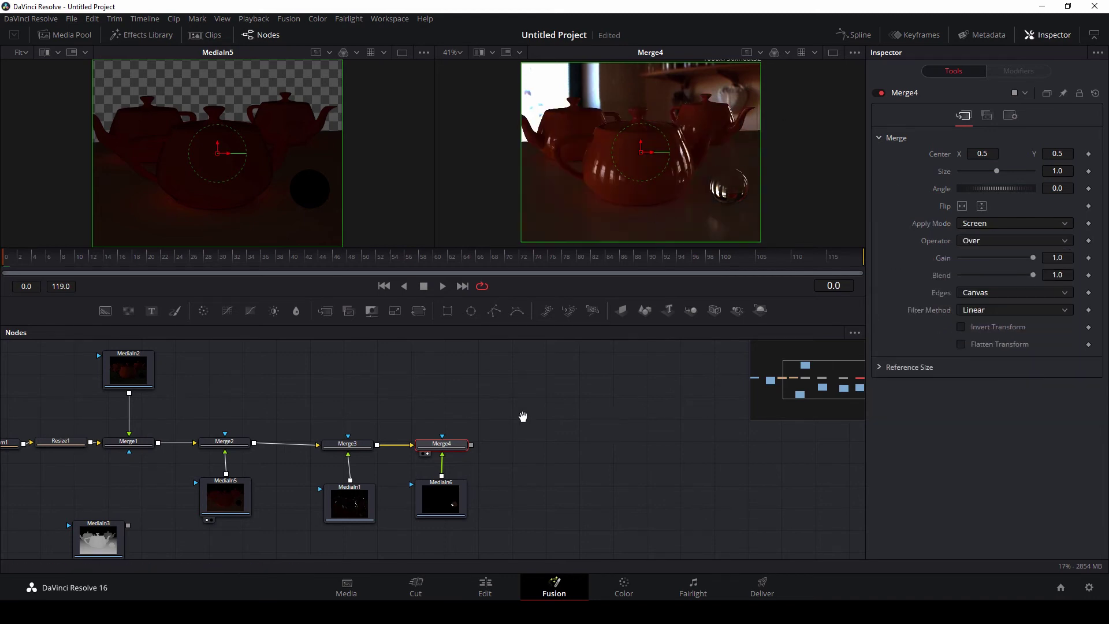
pyautogui.moveTo(523, 416); pyautogui.dragTo(435, 407)
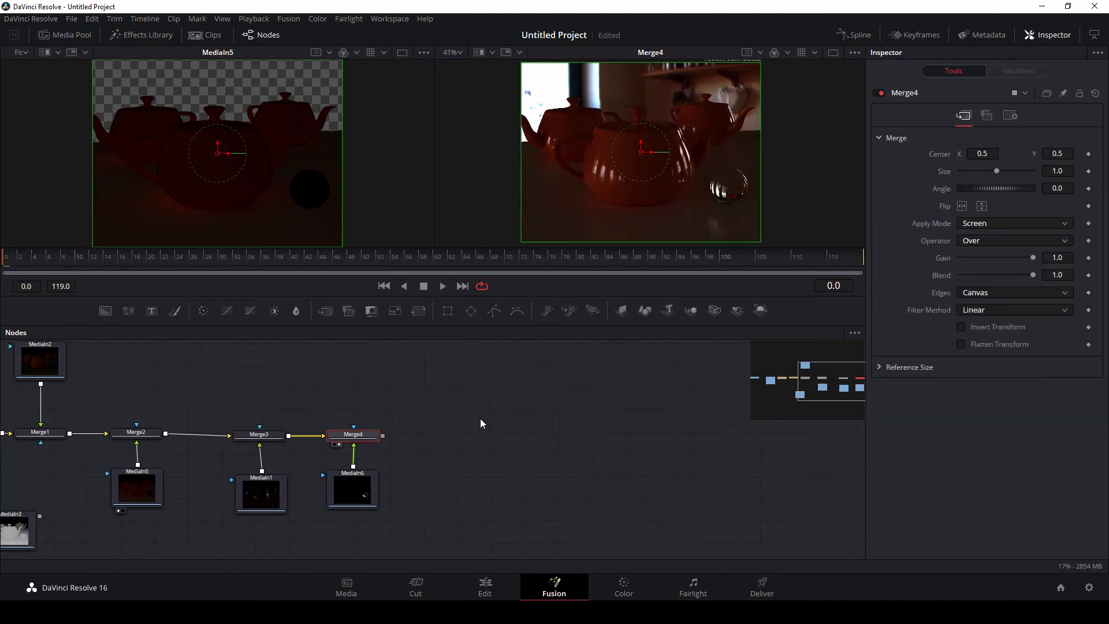
# Step: Add ColorCorrector1 after Merge4, view it, and set Gamma to 1.8
pyautogui.click(205, 312)
pyautogui.moveTo(361, 412); pyautogui.dragTo(458, 436)
pyautogui.click(431, 443)
pyautogui.write('1.8')
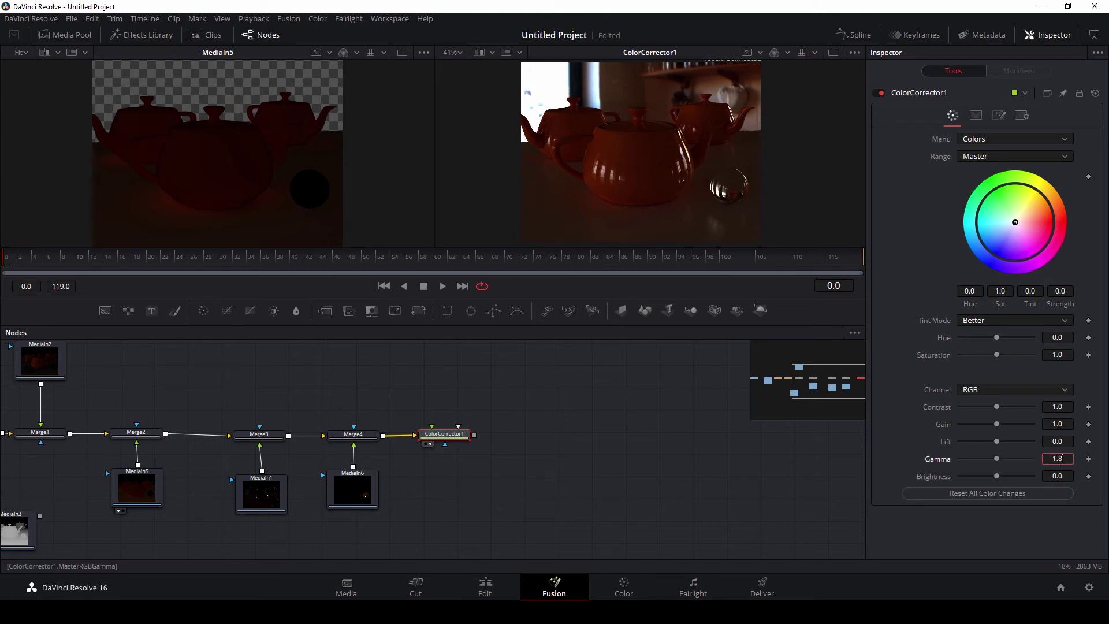
pyautogui.press('Tab')
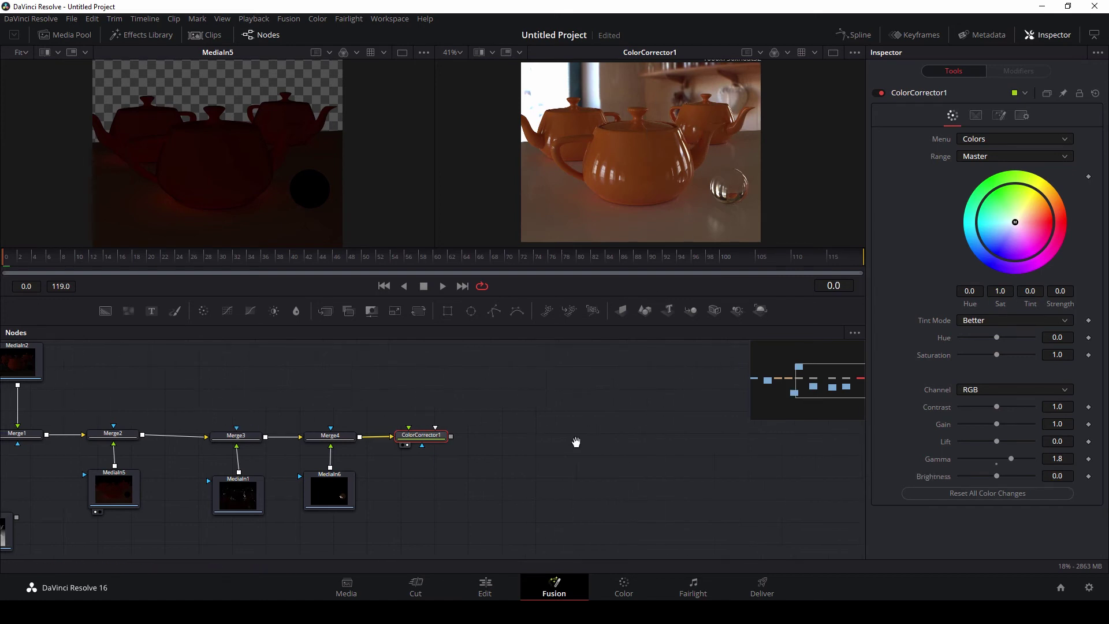
# Step: Move the MediaIn3 zdepth pass node into the middle of the node graph
pyautogui.hscroll(-3, 289, 497)
pyautogui.moveTo(58, 525); pyautogui.dragTo(647, 424)
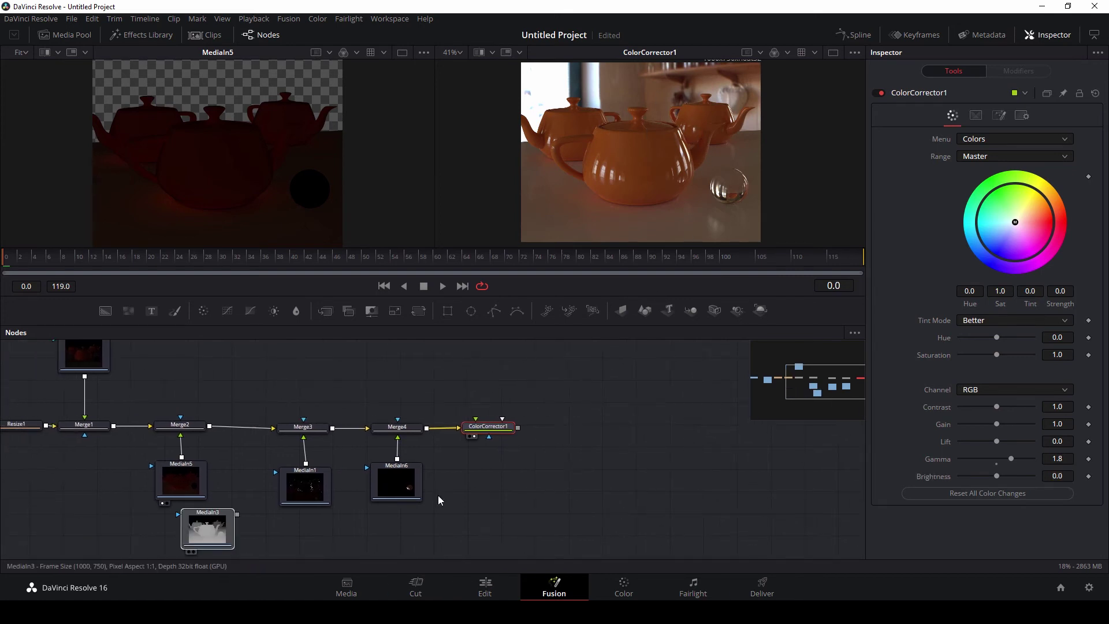
pyautogui.hscroll(3, 410, 485)
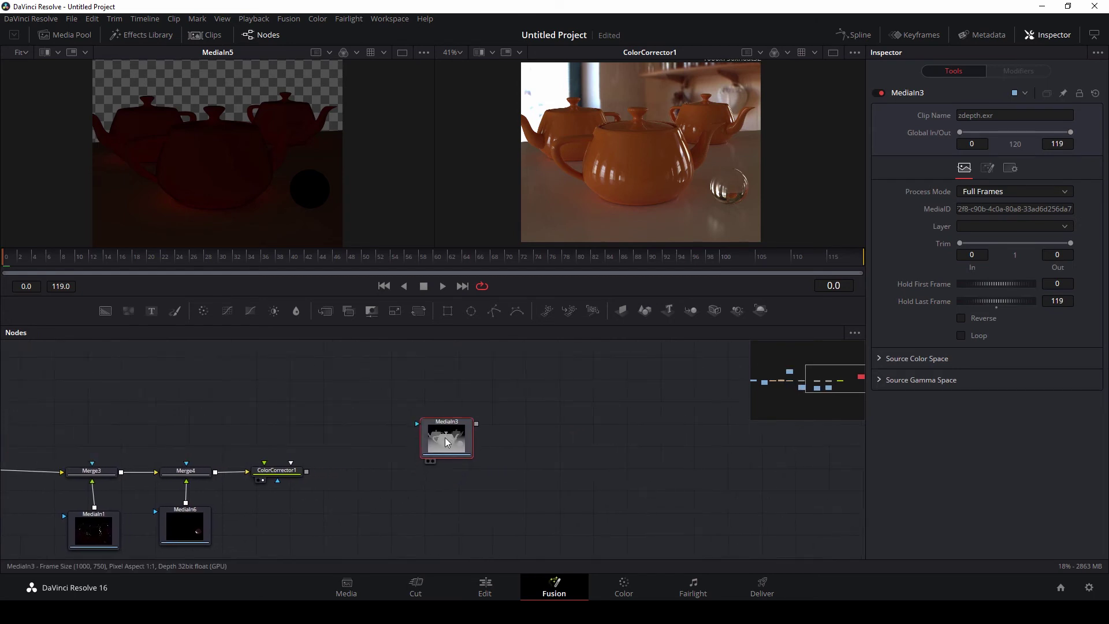
pyautogui.moveTo(430, 448); pyautogui.dragTo(460, 430)
pyautogui.click(341, 494)
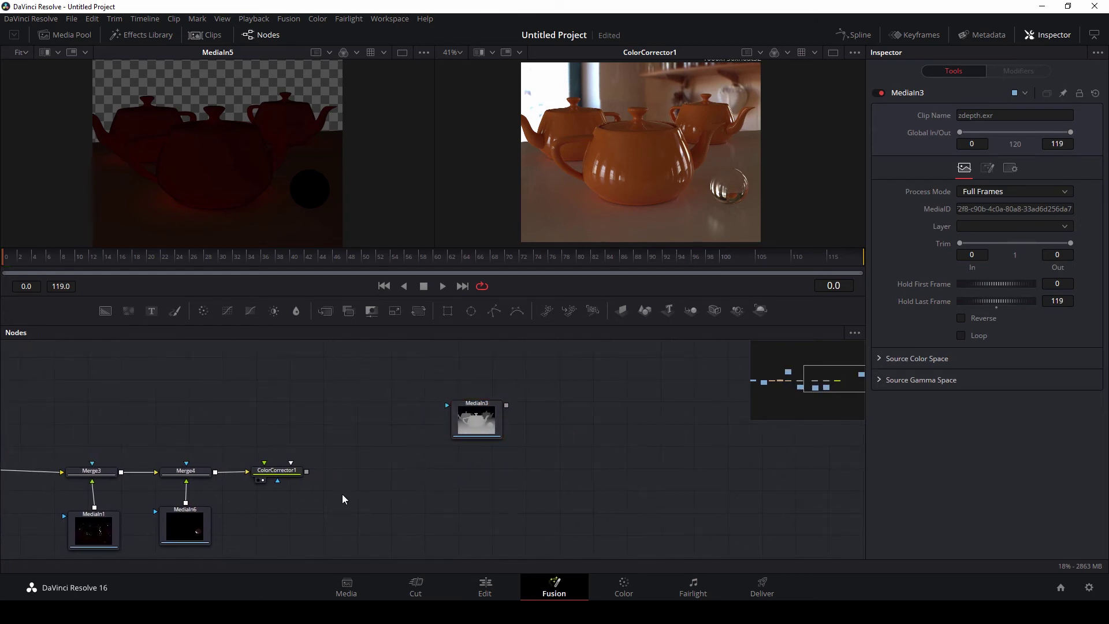
# Step: Add ChangeDepth1 after ColorCorrector1 with output depth int16, viewing it
pyautogui.rightClick(356, 449)
pyautogui.moveTo(410, 254)
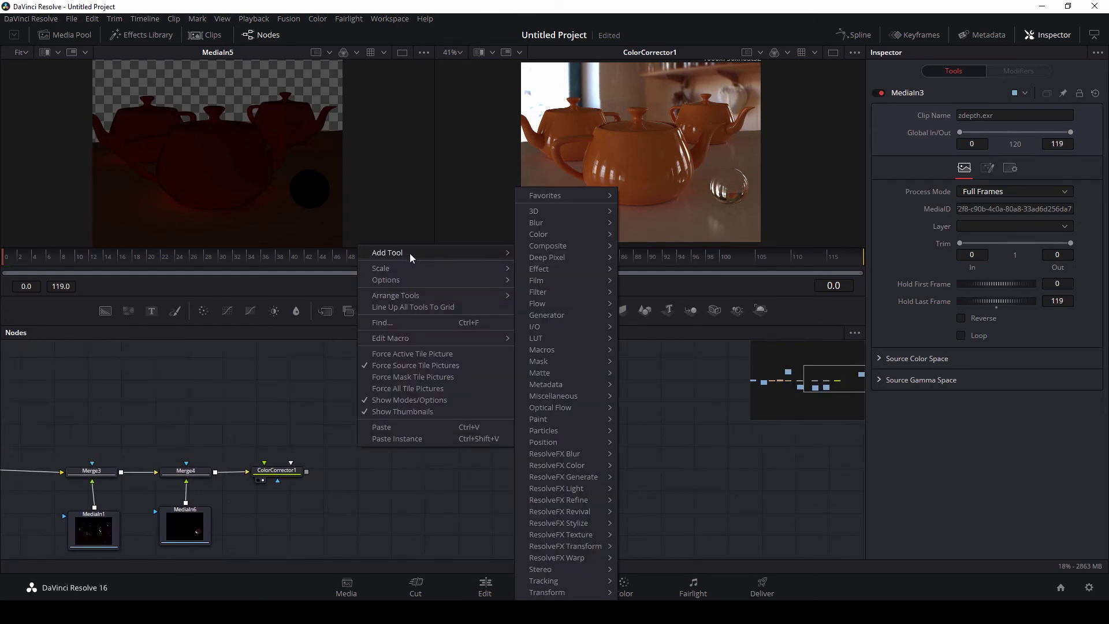
pyautogui.moveTo(560, 397)
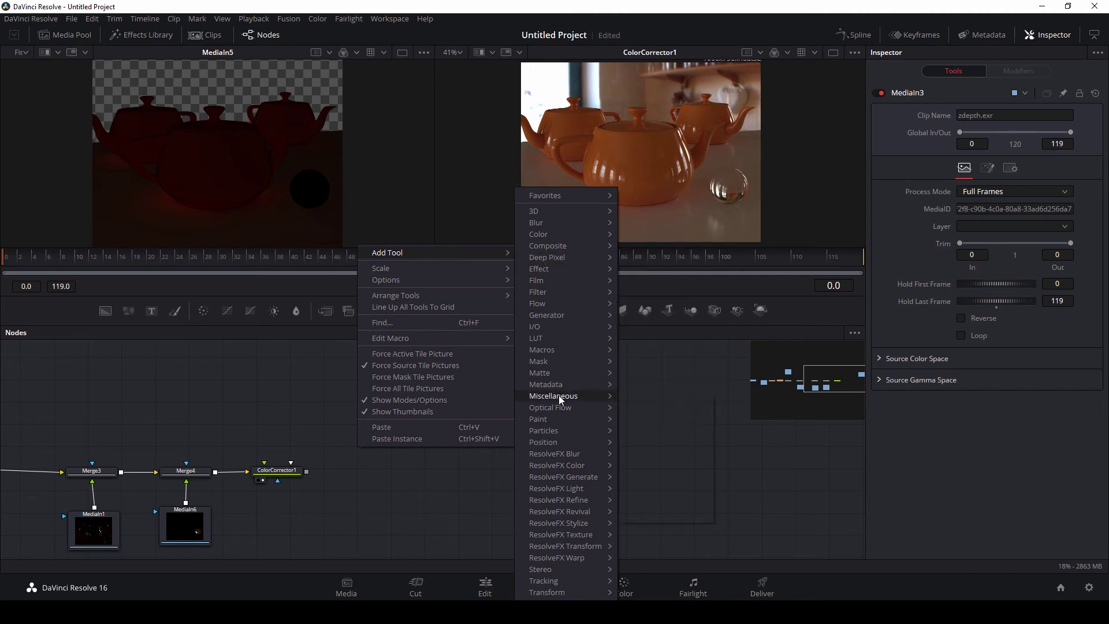
pyautogui.click(644, 413)
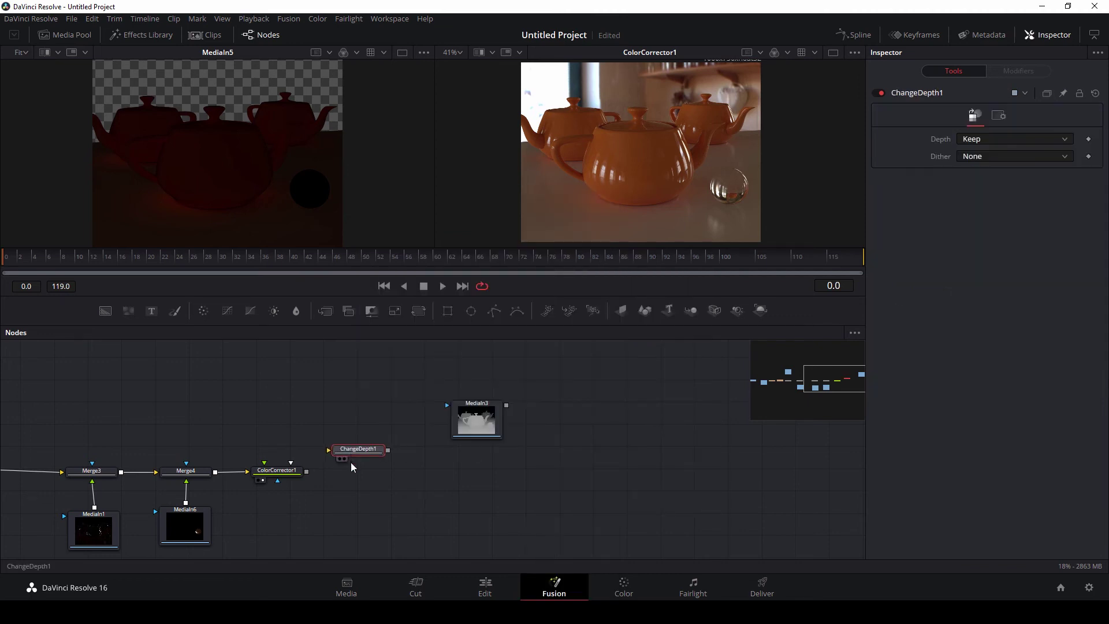
pyautogui.moveTo(359, 450)
pyautogui.mouseDown()
pyautogui.moveTo(359, 464)
pyautogui.moveTo(332, 464)
pyautogui.moveTo(353, 480)
pyautogui.mouseUp()
pyautogui.press('2')
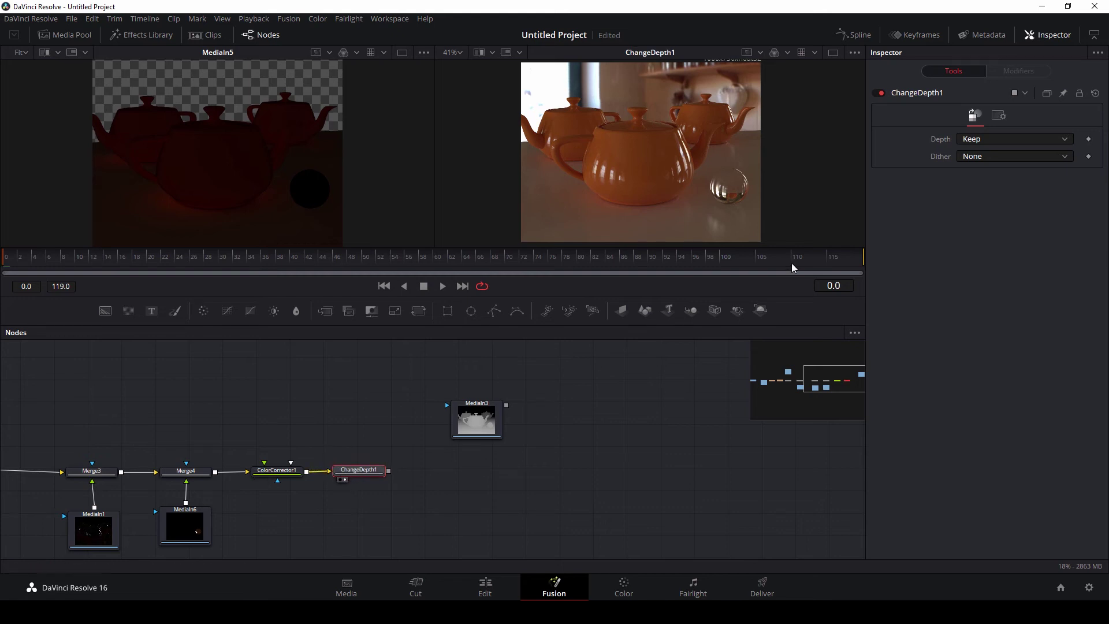
pyautogui.click(1011, 139)
pyautogui.click(989, 182)
# Step: Add ChannelBooleans1 to the chain, view it, and wire MediaIn3 into its foreground
pyautogui.click(477, 419)
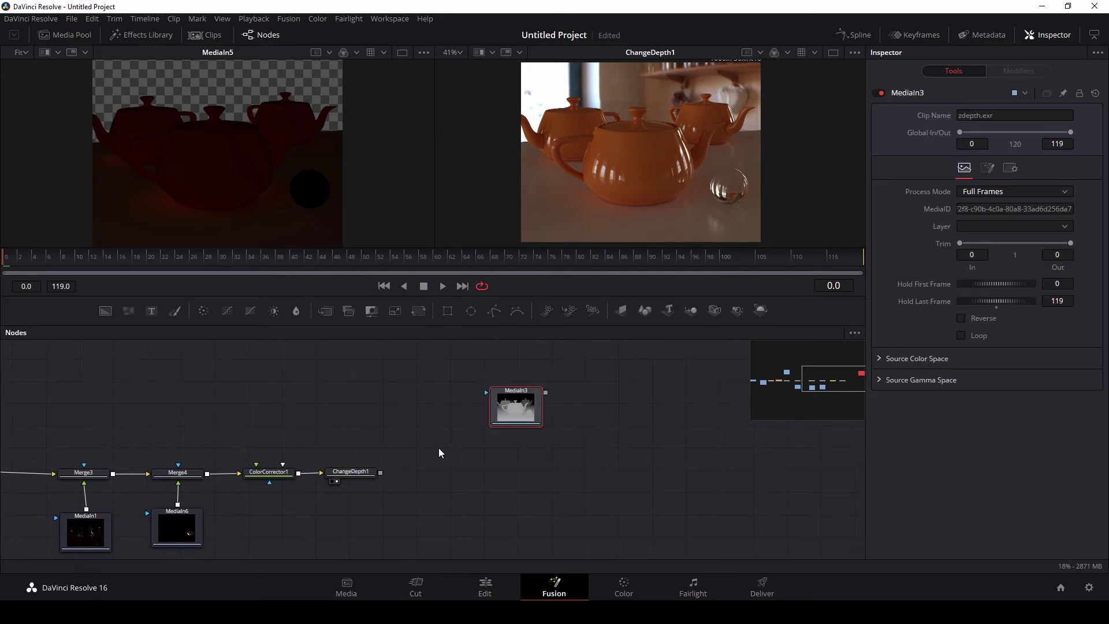
pyautogui.rightClick(438, 446)
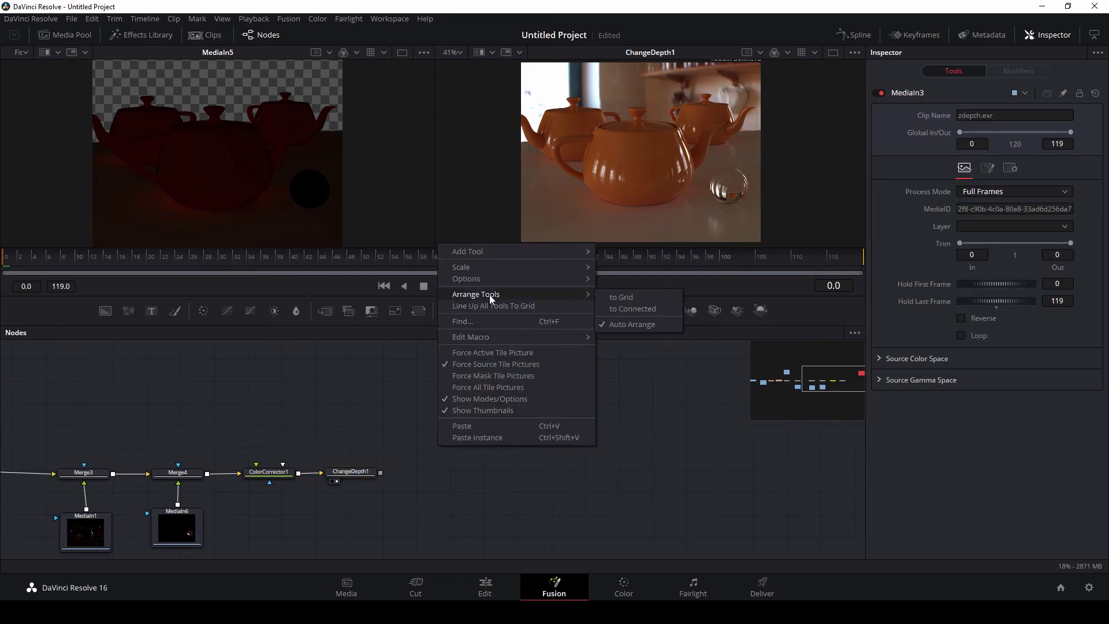
pyautogui.moveTo(493, 251)
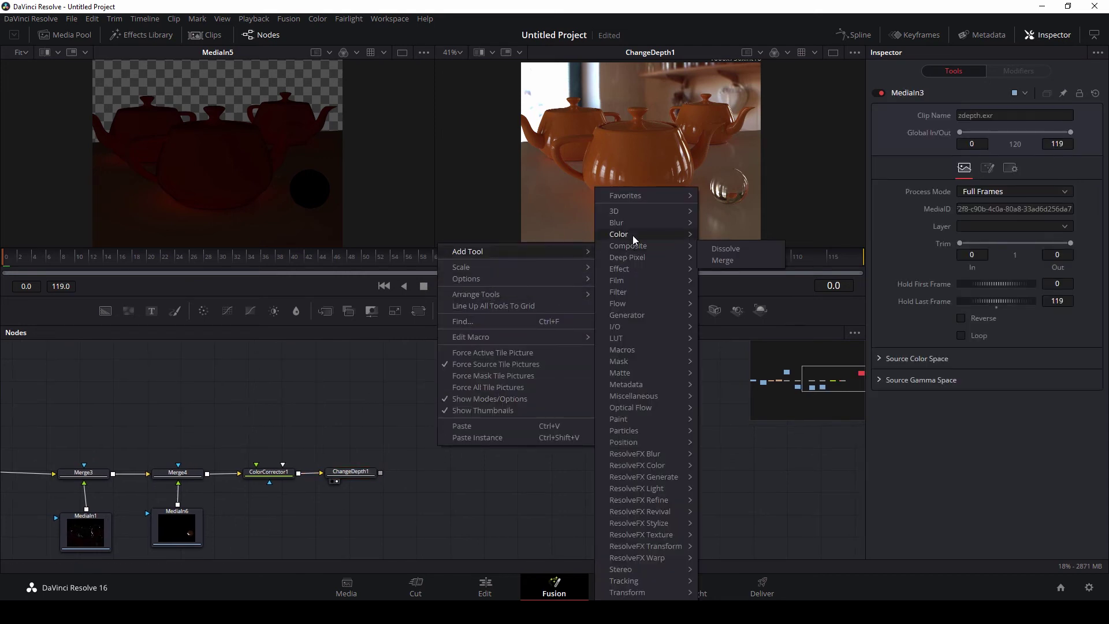
pyautogui.moveTo(640, 235)
pyautogui.click(740, 260)
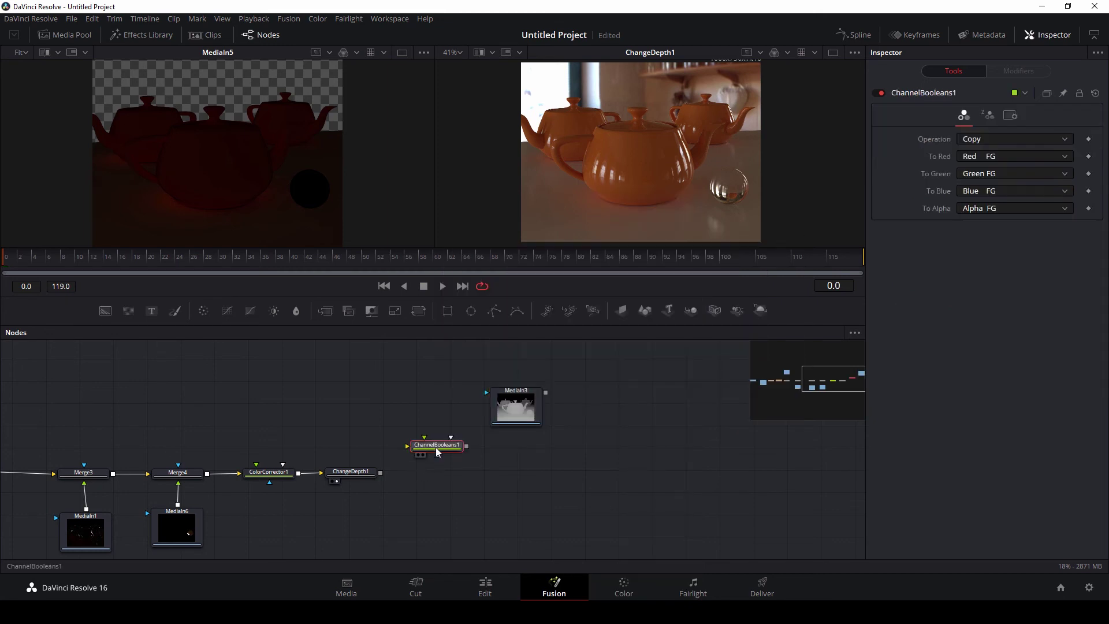
pyautogui.moveTo(436, 447); pyautogui.dragTo(420, 477)
pyautogui.click(420, 479)
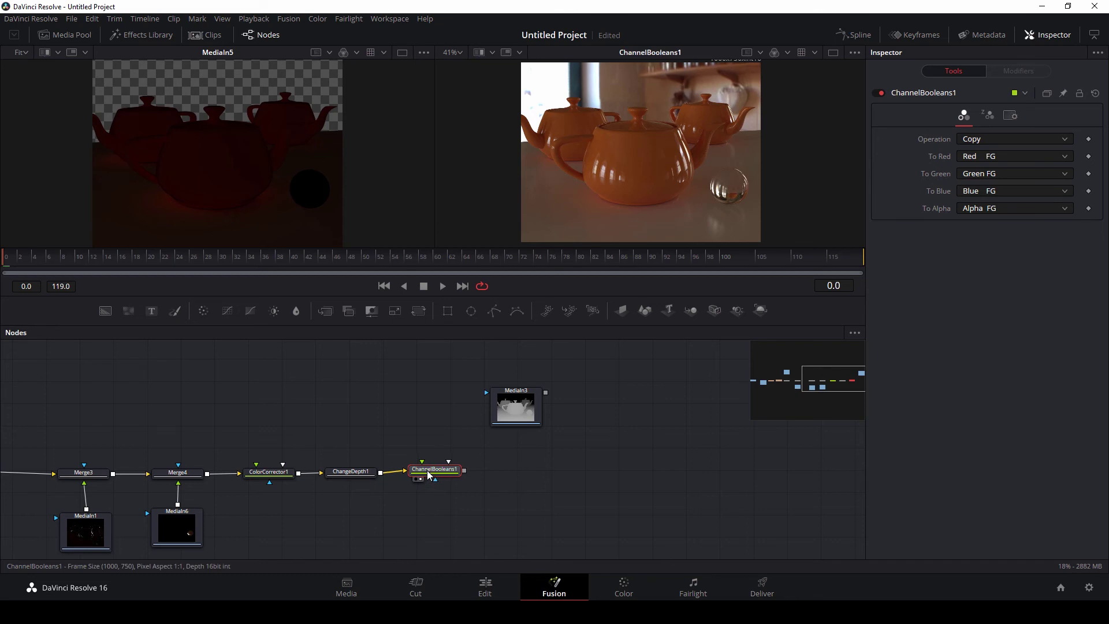
pyautogui.moveTo(516, 411)
pyautogui.mouseDown()
pyautogui.moveTo(404, 384)
pyautogui.moveTo(422, 485)
pyautogui.mouseUp()
pyautogui.moveTo(417, 395); pyautogui.dragTo(437, 383)
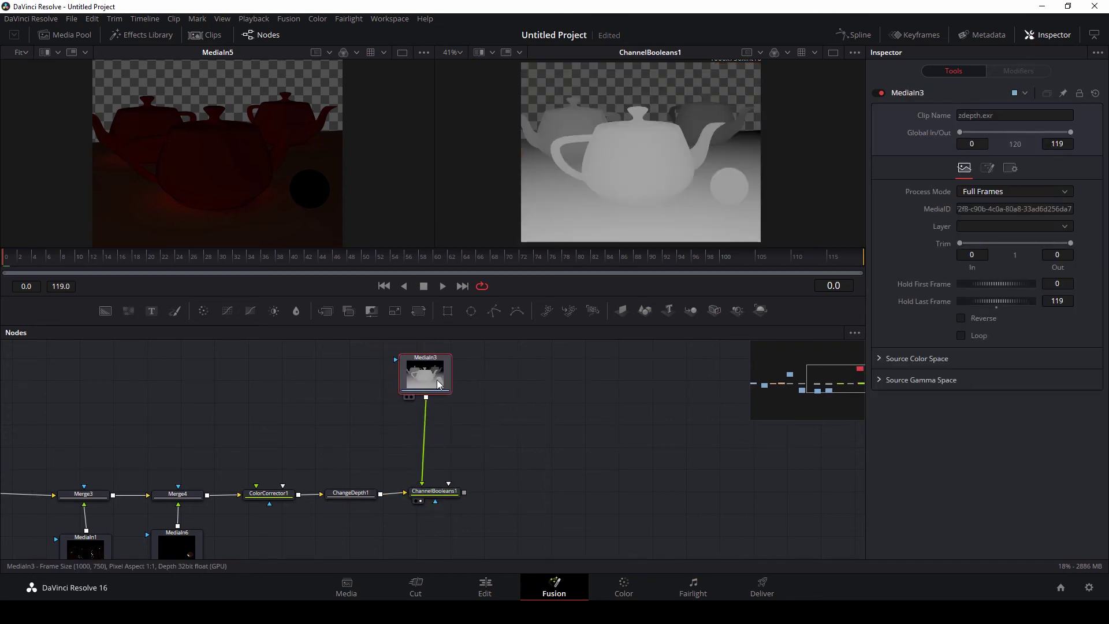
# Step: Insert ChangeDepth2 below the zdepth clip, converting it to int16
pyautogui.rightClick(429, 374)
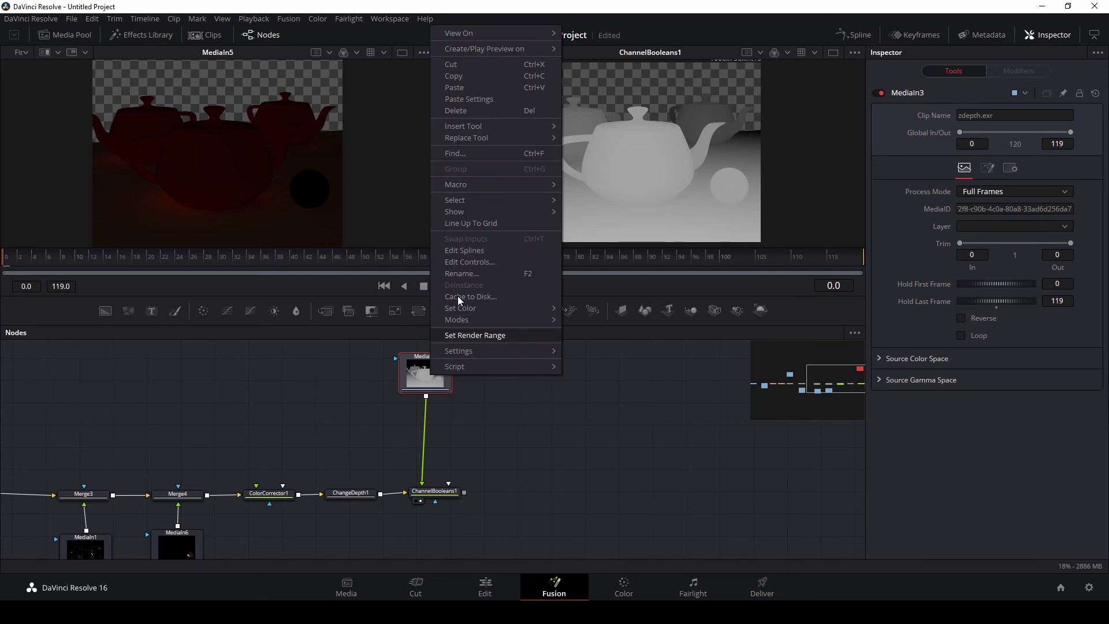
pyautogui.moveTo(500, 127)
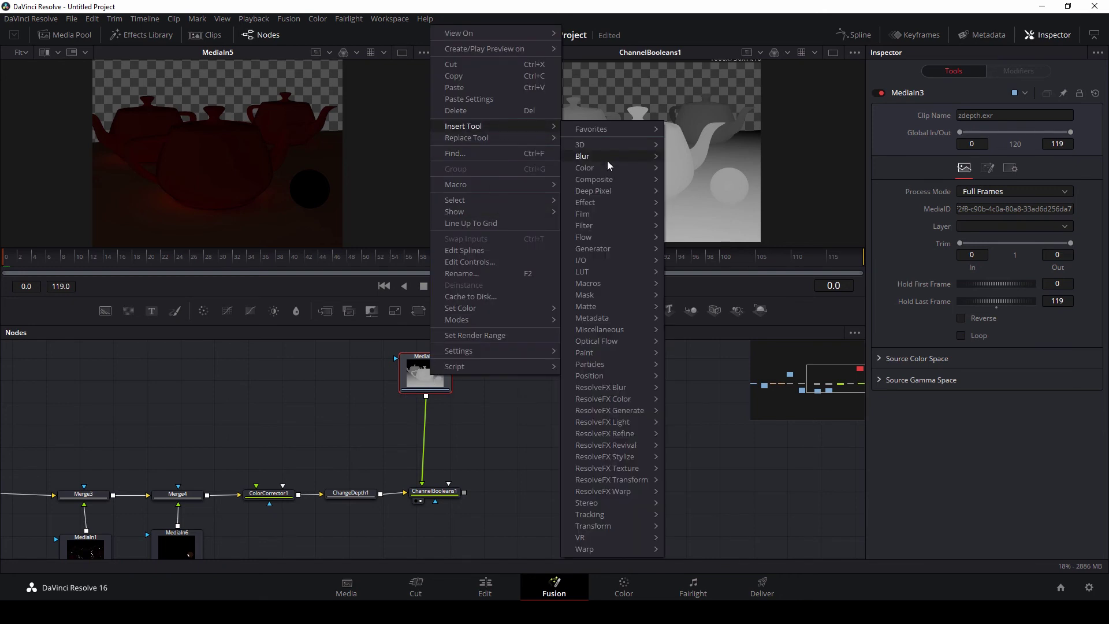
pyautogui.moveTo(607, 330)
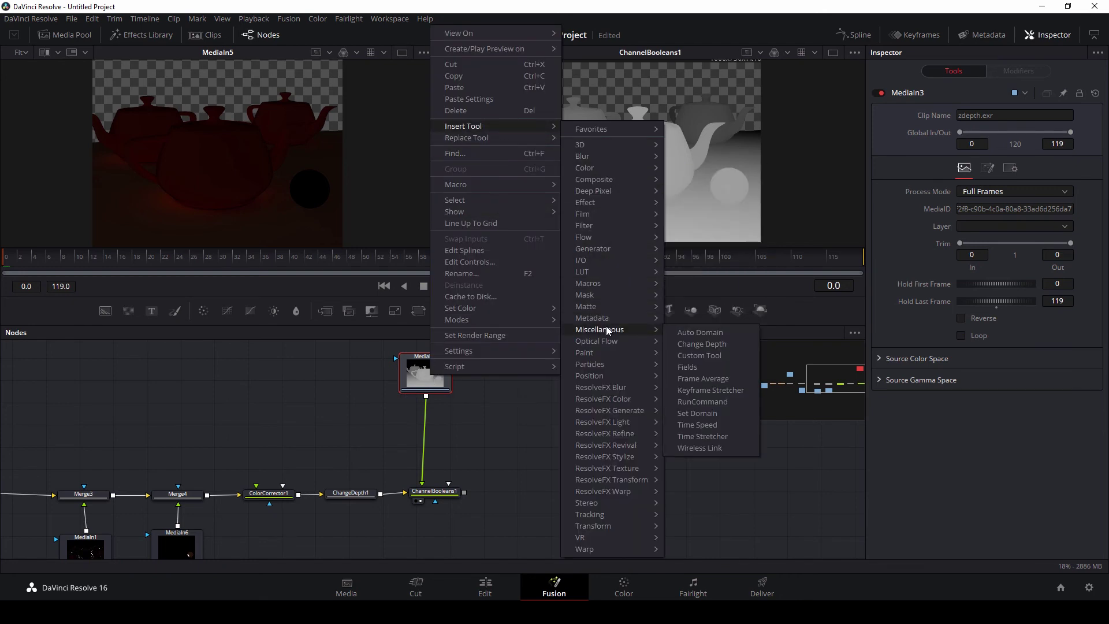
pyautogui.click(701, 346)
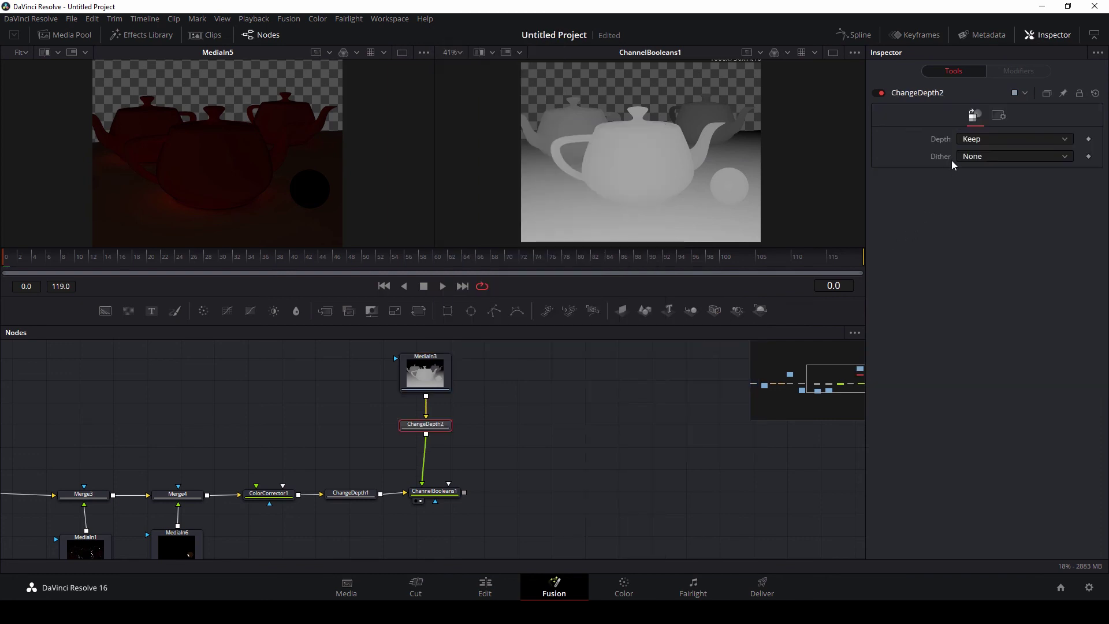
pyautogui.click(976, 140)
pyautogui.click(980, 180)
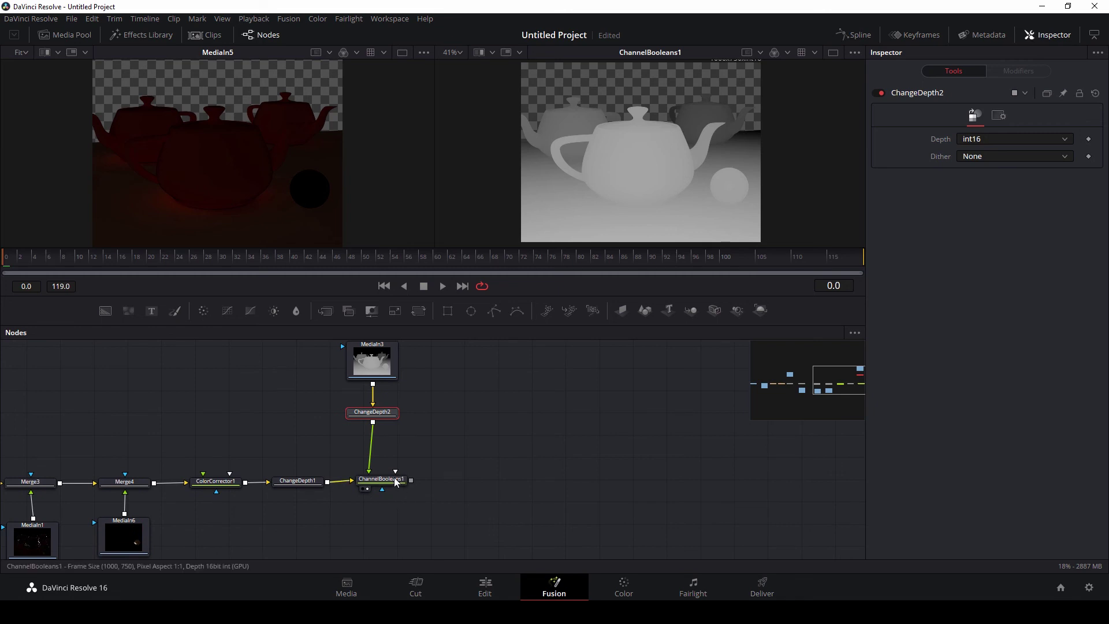
pyautogui.click(394, 478)
# Step: Set Channel Booleans' To Red, Green, Blue and Alpha outputs to Do Nothing
pyautogui.click(975, 156)
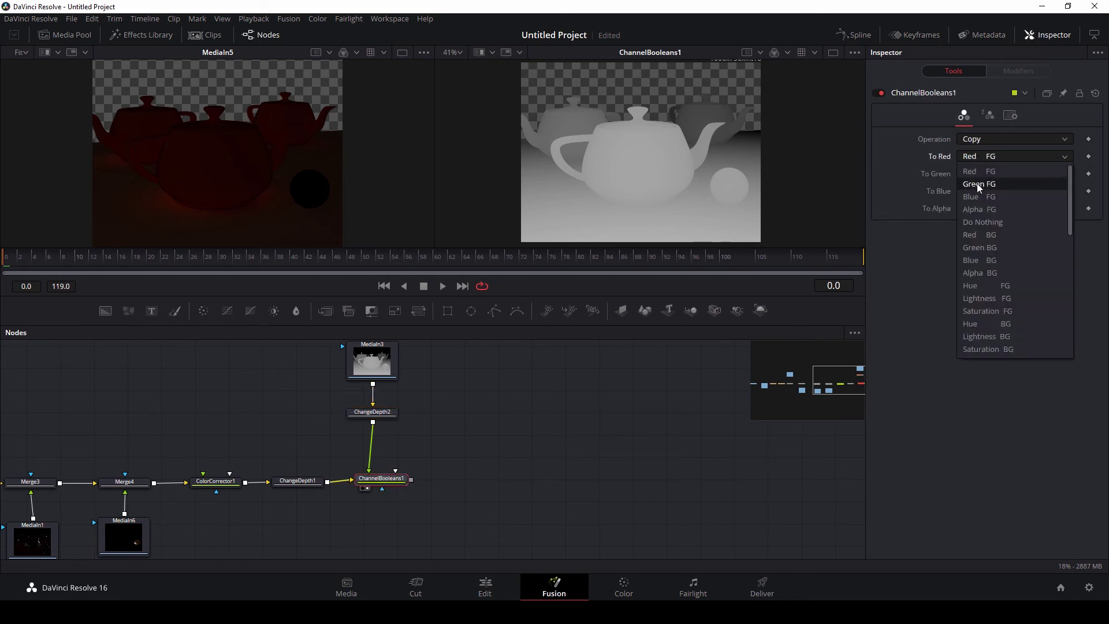
pyautogui.click(979, 220)
pyautogui.click(989, 174)
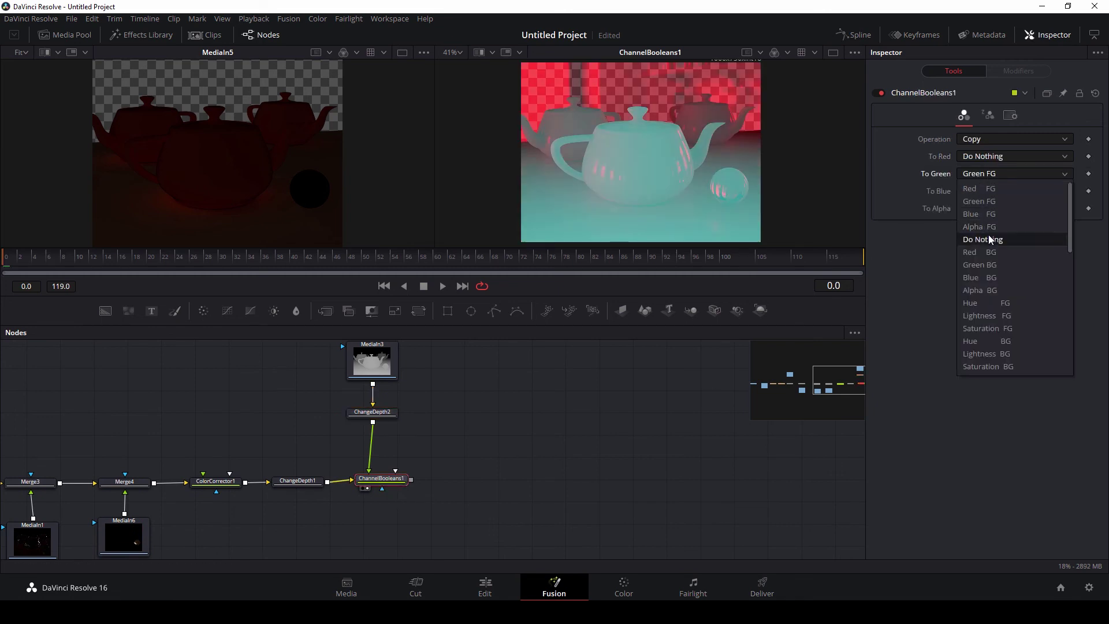
pyautogui.click(988, 238)
pyautogui.click(989, 193)
pyautogui.click(989, 256)
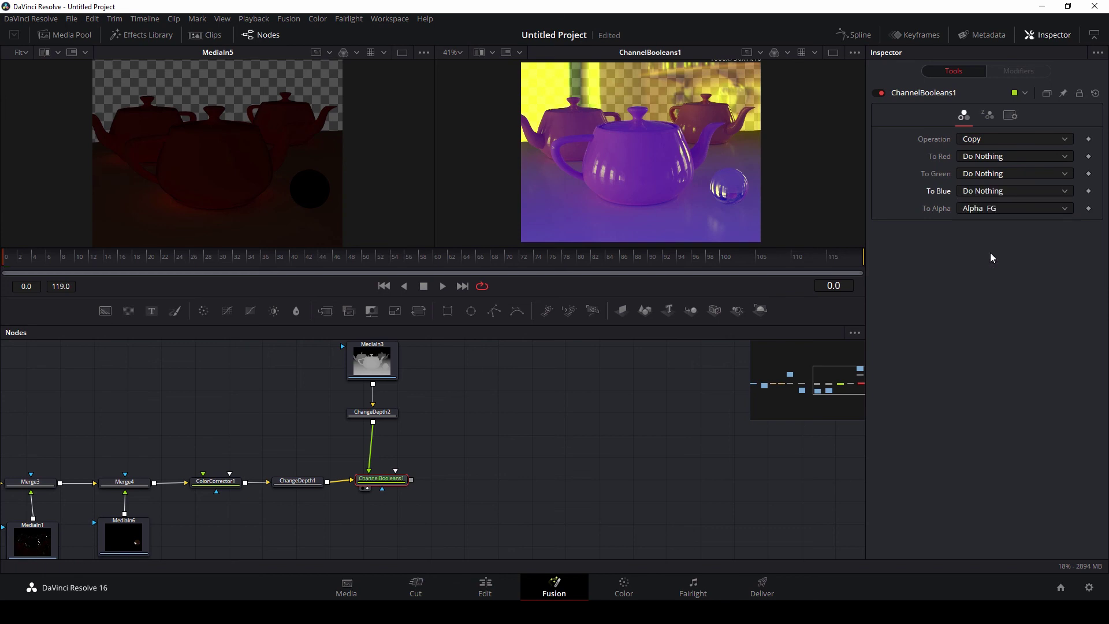
pyautogui.click(989, 208)
pyautogui.click(989, 275)
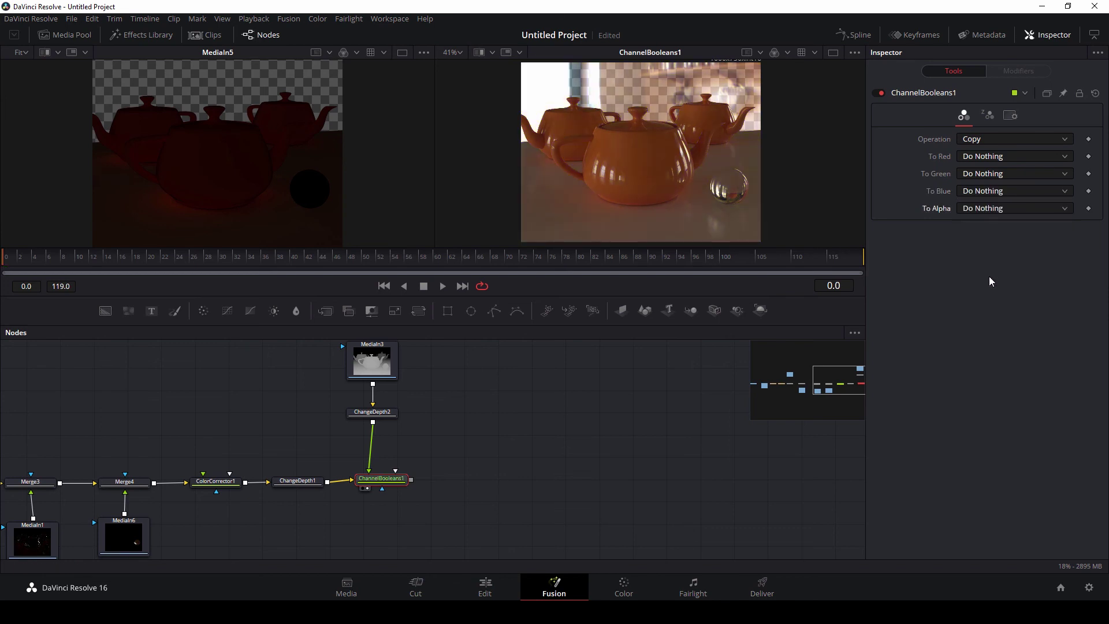
# Step: Fill the Z Buffer from Lightness FG and check the Z channel in the viewer
pyautogui.click(990, 117)
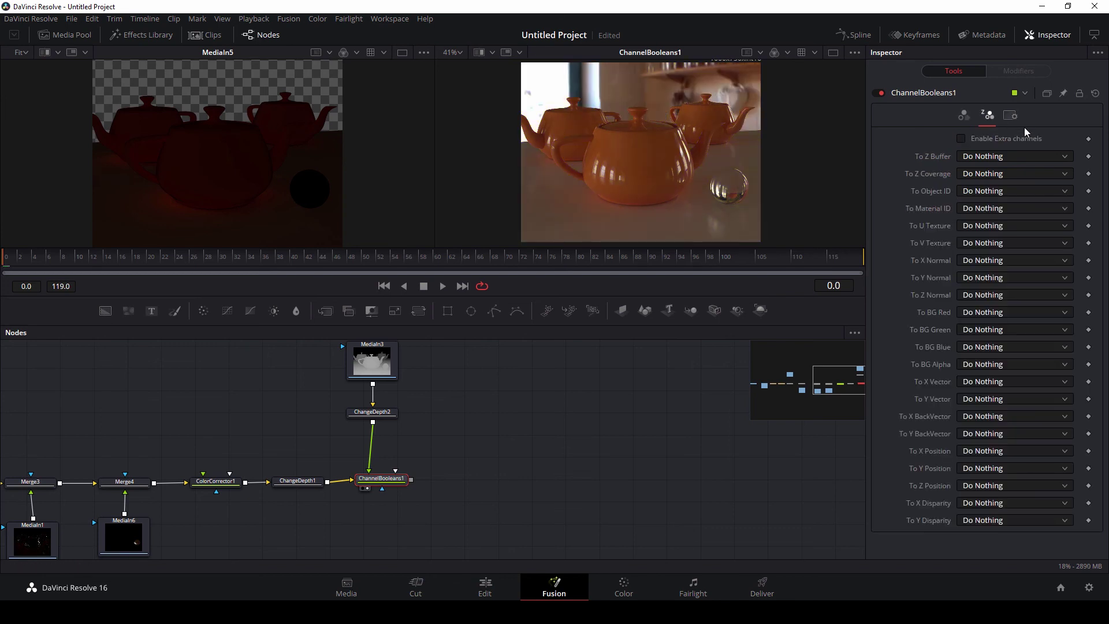
pyautogui.click(980, 160)
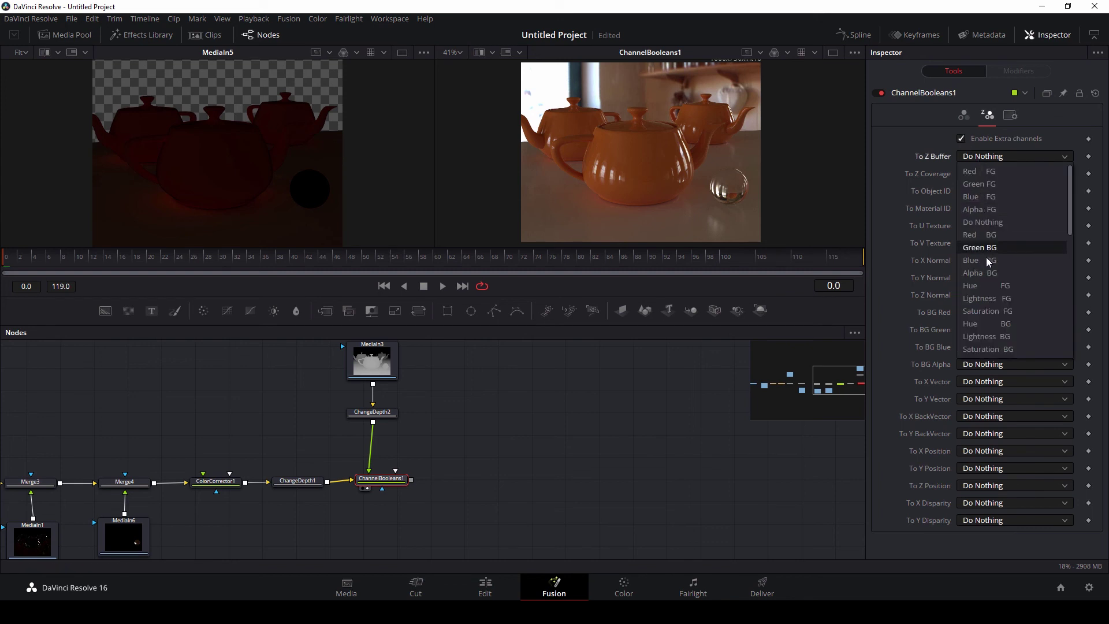
pyautogui.click(993, 298)
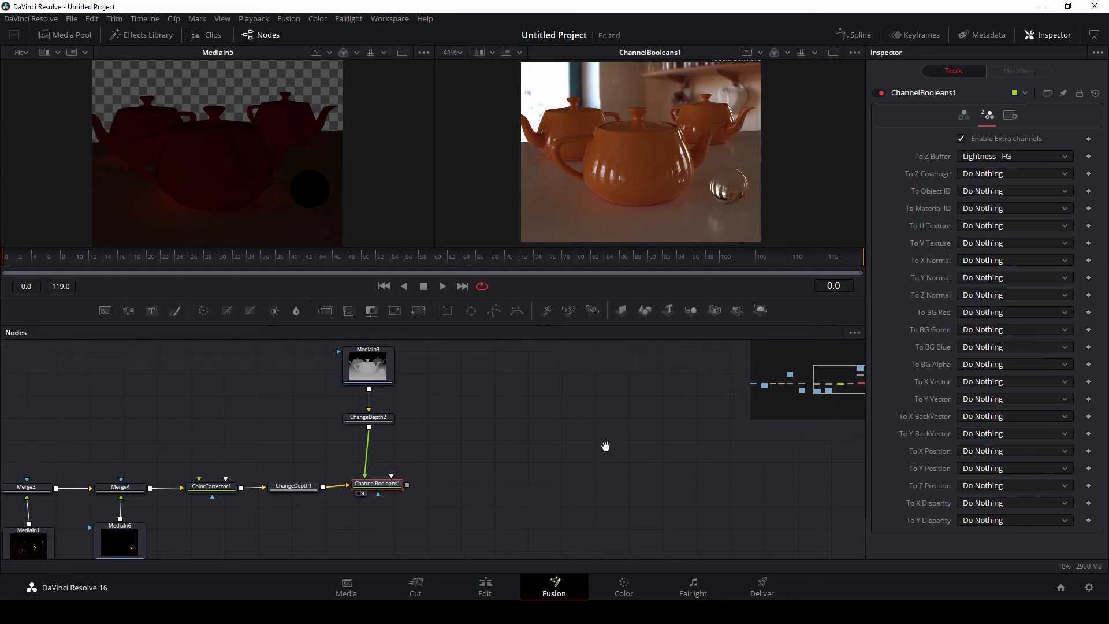
pyautogui.click(787, 55)
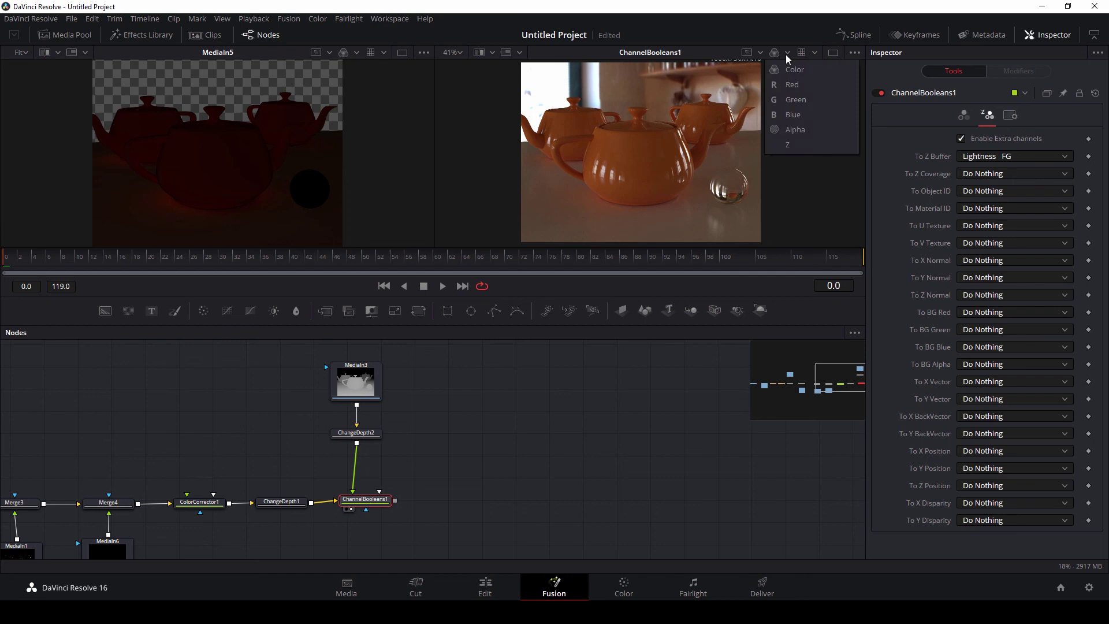
pyautogui.click(797, 145)
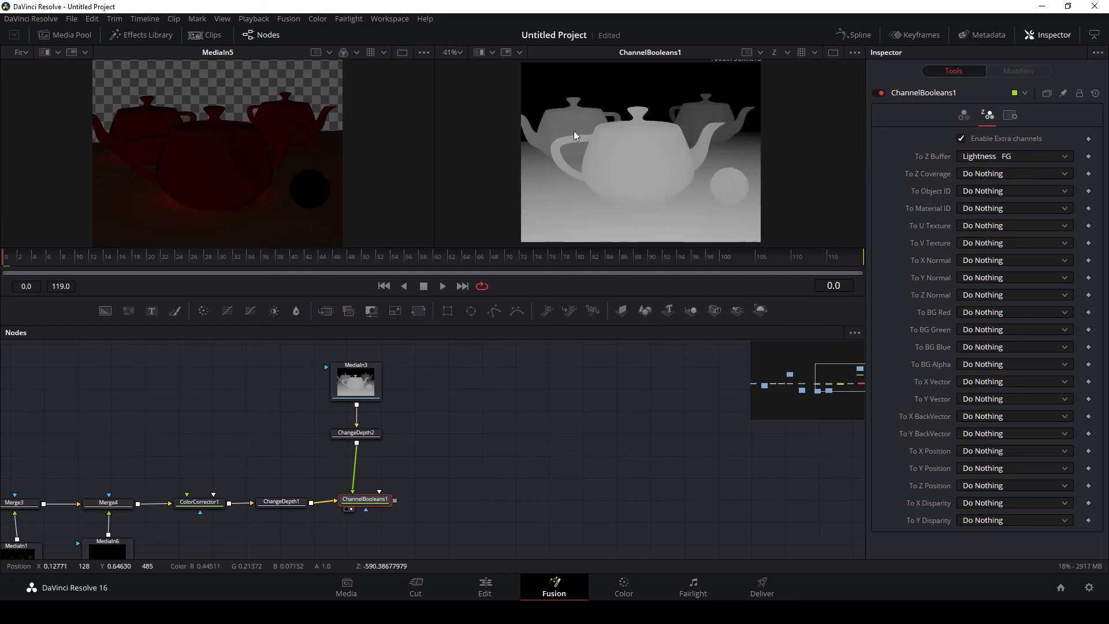
pyautogui.click(789, 55)
pyautogui.click(792, 72)
pyautogui.moveTo(555, 435); pyautogui.dragTo(509, 422)
# Step: Add DepthBlur1 fed by ChannelBooleans1 and show it in a single large viewer
pyautogui.rightClick(427, 466)
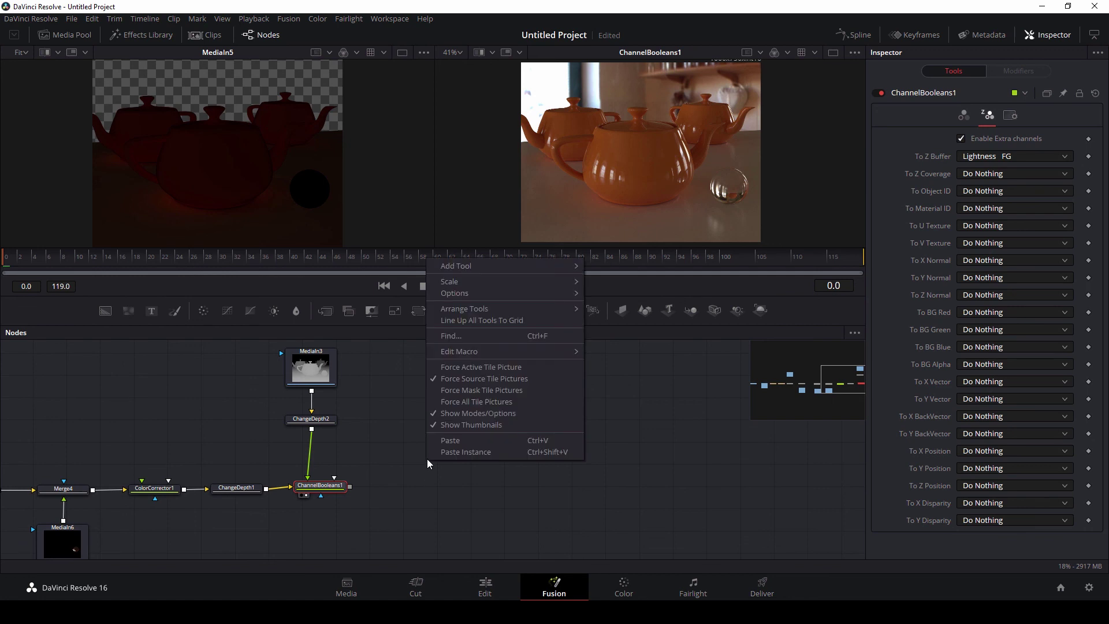
pyautogui.moveTo(476, 266)
pyautogui.moveTo(622, 262)
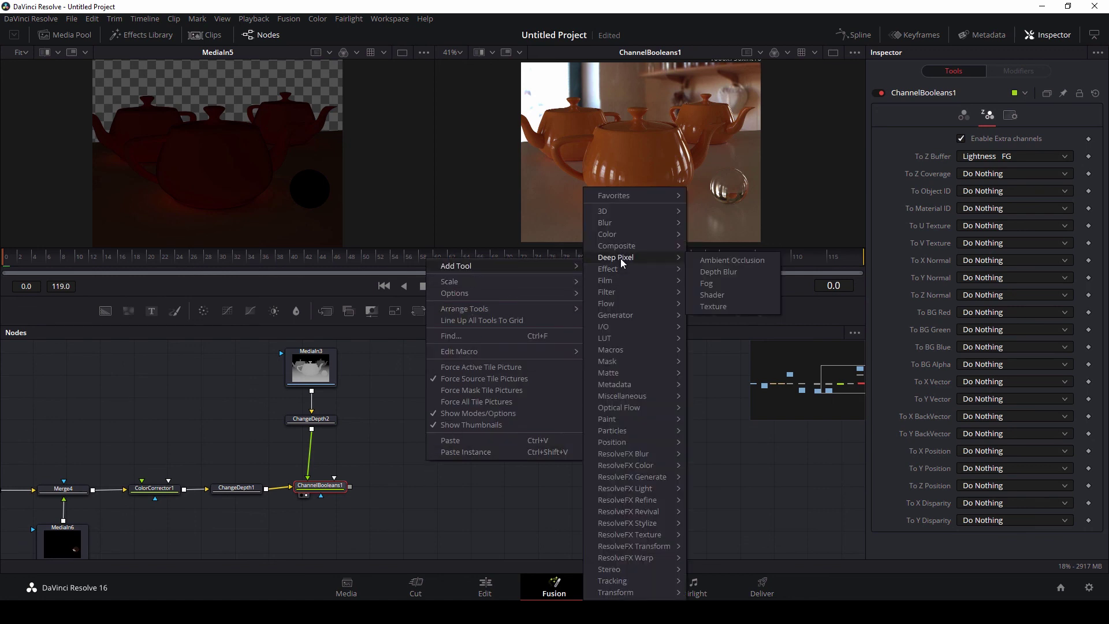
pyautogui.click(718, 272)
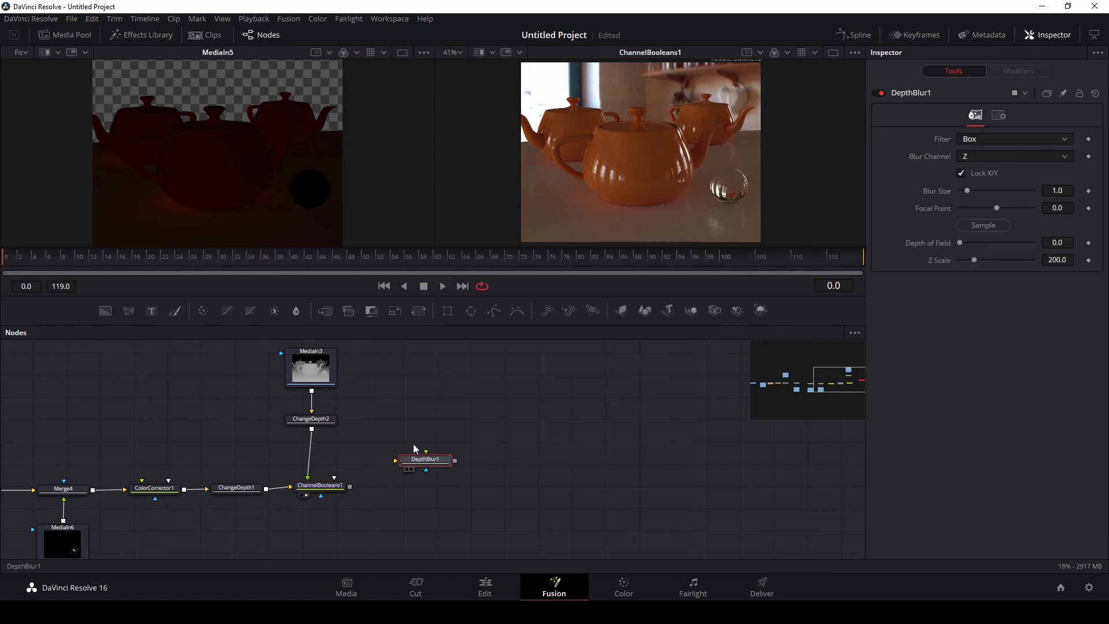
pyautogui.moveTo(413, 469); pyautogui.dragTo(413, 493)
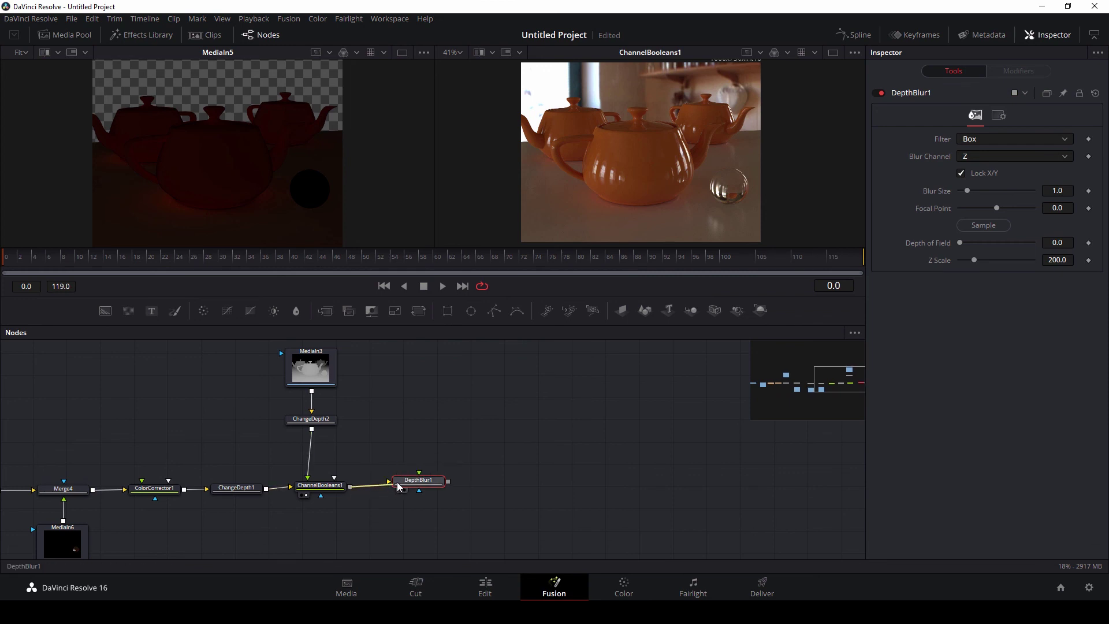
pyautogui.click(833, 52)
pyautogui.moveTo(435, 494); pyautogui.dragTo(438, 492)
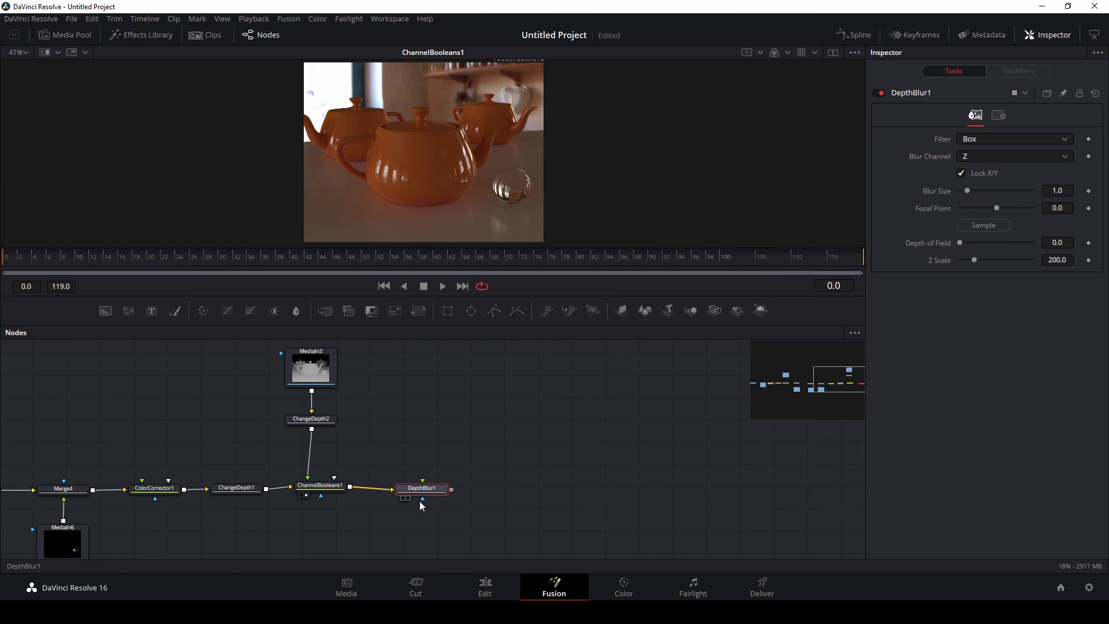
pyautogui.click(407, 500)
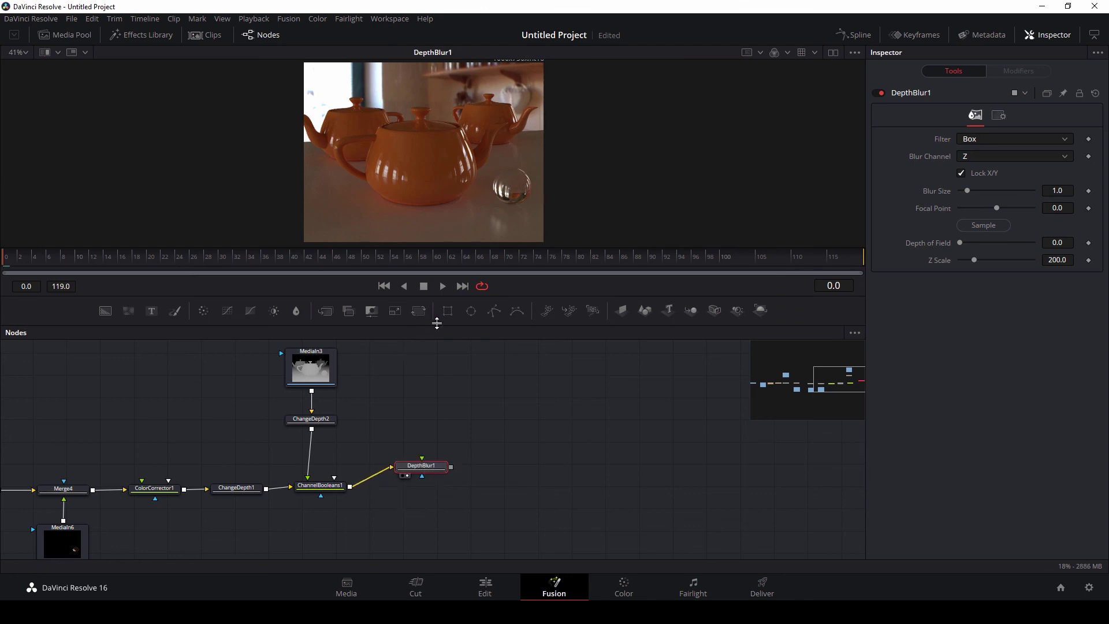
pyautogui.moveTo(425, 488); pyautogui.dragTo(424, 466)
# Step: Set Depth Blur's Blur Size to 3.39 and Depth of Field to 157
pyautogui.moveTo(441, 323); pyautogui.dragTo(441, 448)
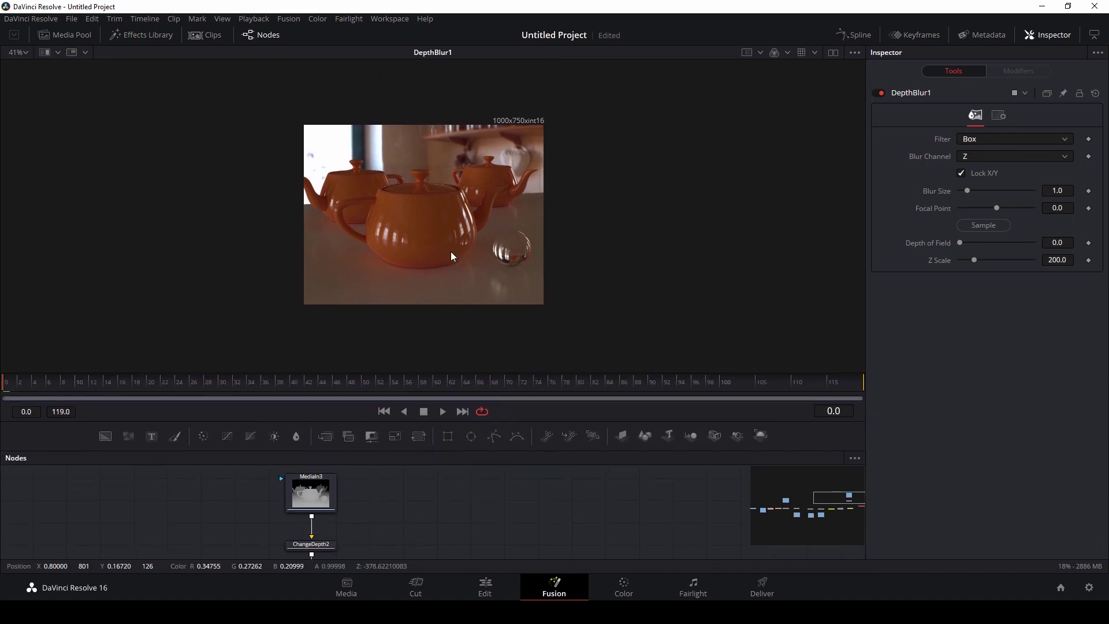
pyautogui.scroll(2, 443, 223)
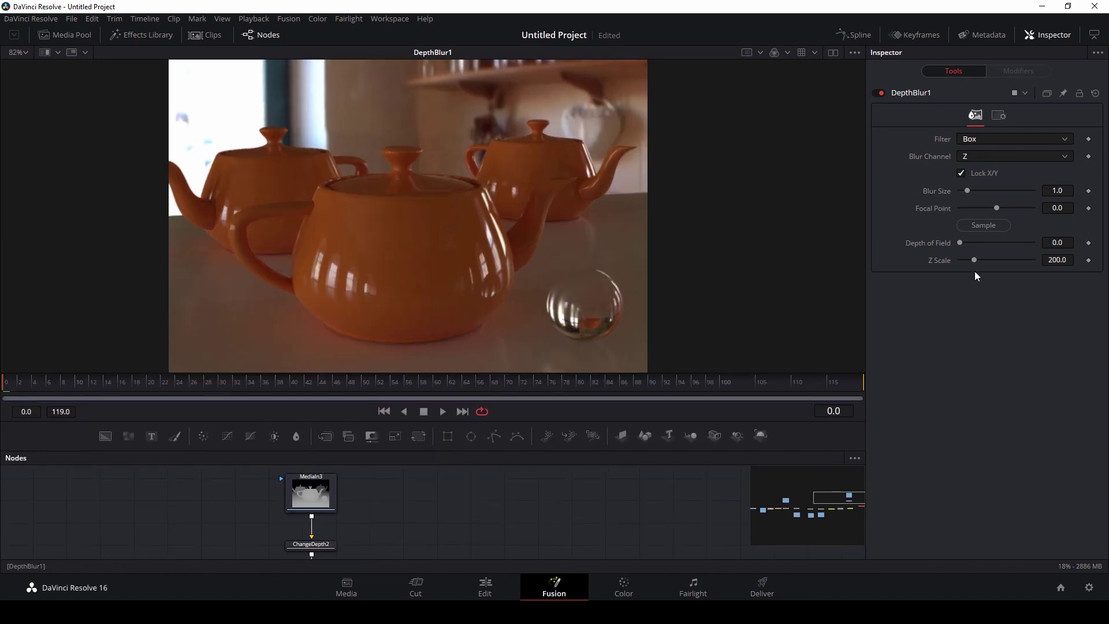
pyautogui.moveTo(971, 196)
pyautogui.mouseDown()
pyautogui.moveTo(988, 194)
pyautogui.moveTo(432, 250)
pyautogui.moveTo(400, 149)
pyautogui.mouseUp()
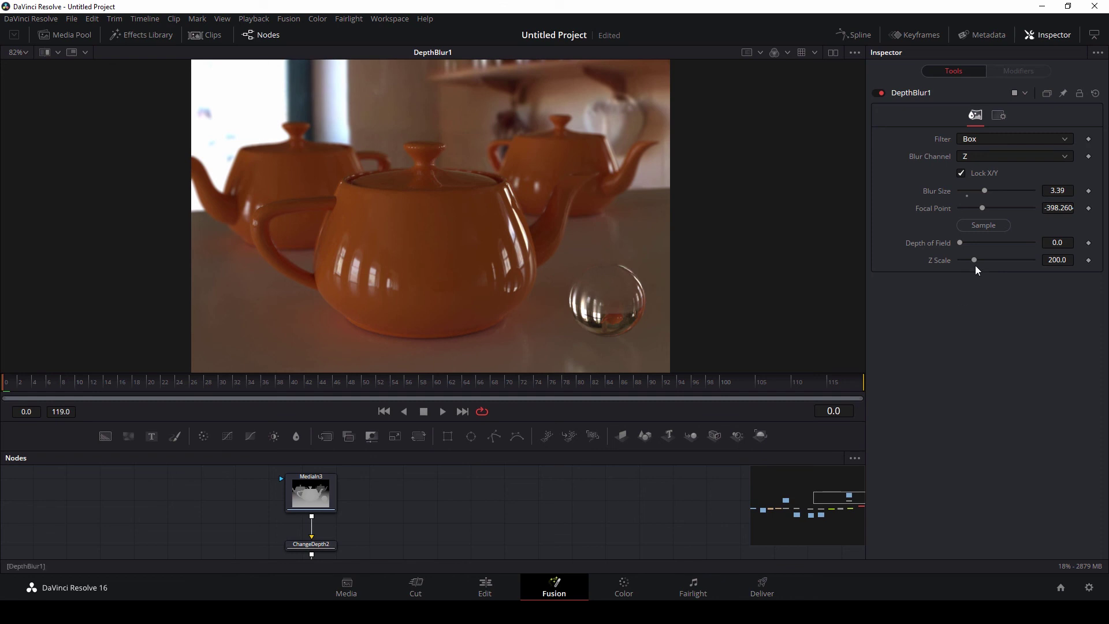
pyautogui.moveTo(960, 243); pyautogui.dragTo(968, 243)
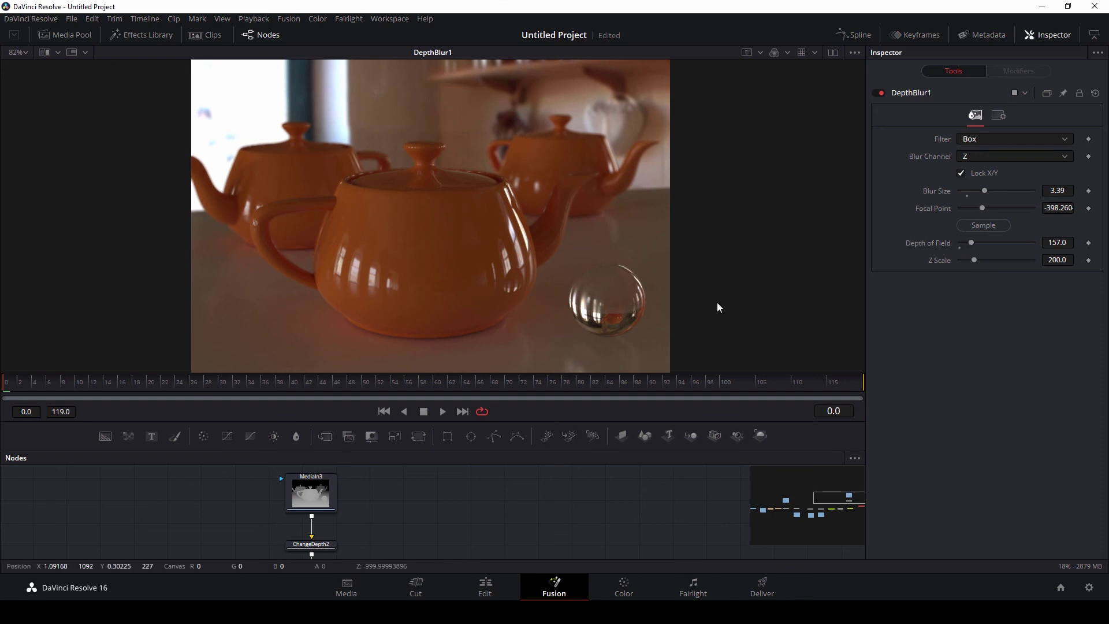
pyautogui.moveTo(718, 306); pyautogui.dragTo(729, 302)
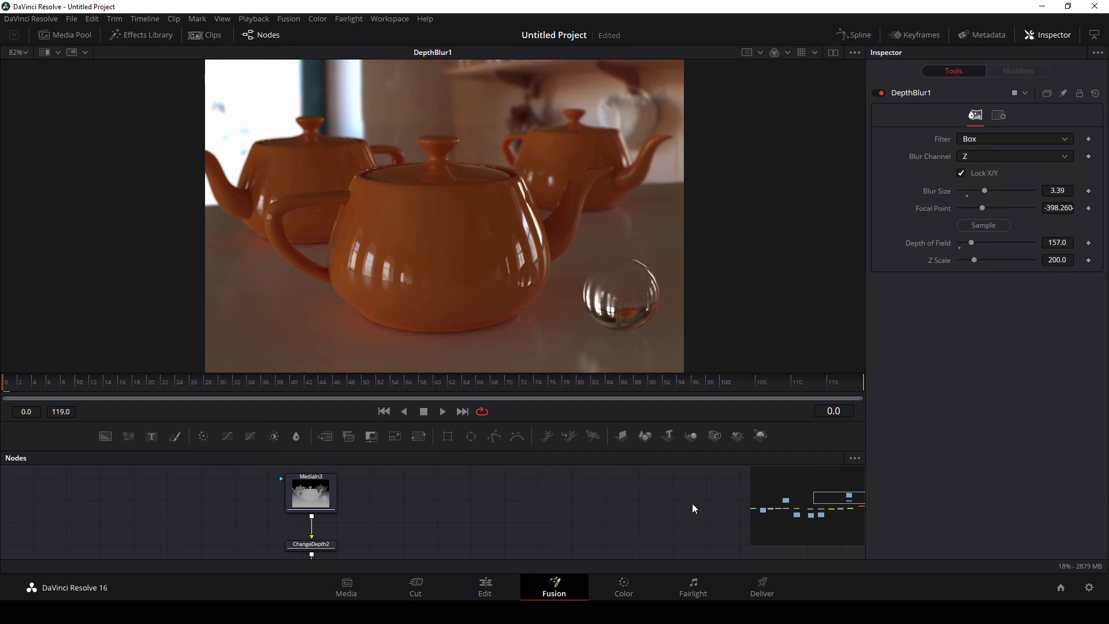